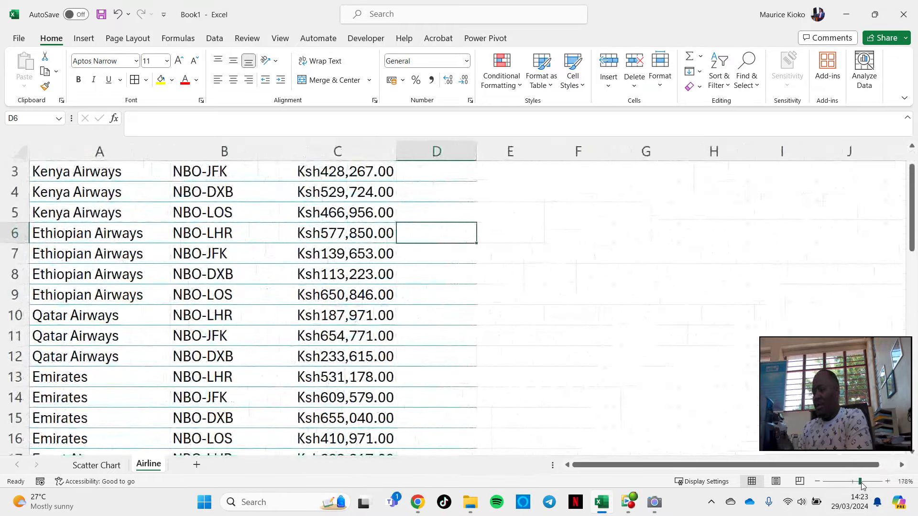
Step: Make the header row A1:D1 bold and slightly widen the Class column
drag(404, 172, 116, 172)
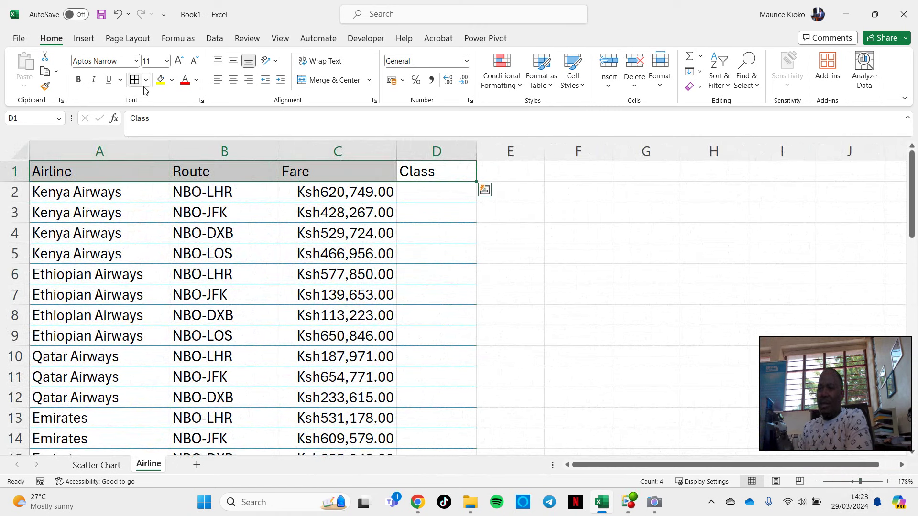
click(79, 81)
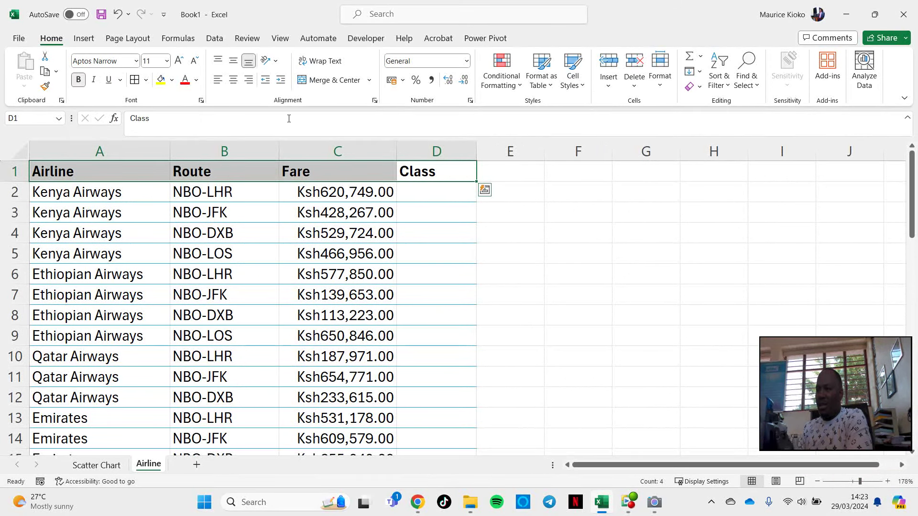
drag(480, 152, 484, 152)
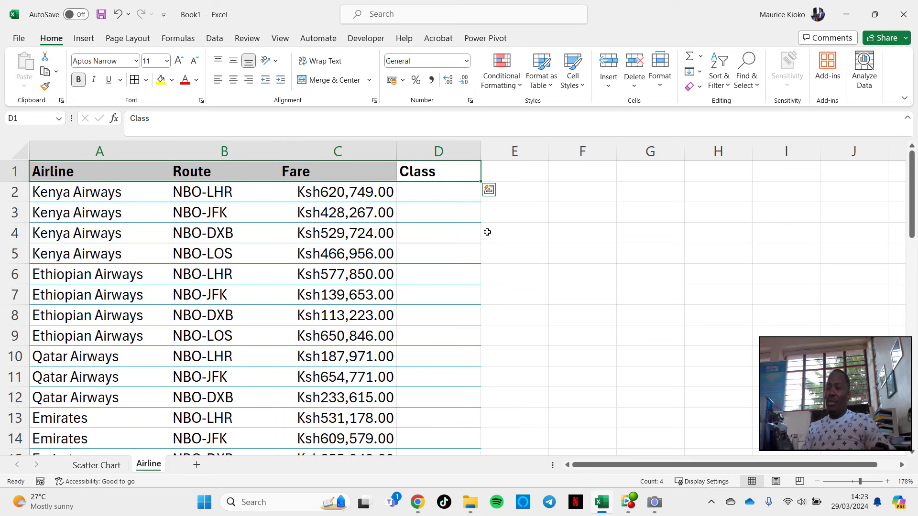
Step: Examine the airline, route and fare records from the first row to the last on the Airline sheet
scroll(88, 261, down, 1)
scroll(91, 263, up, 1)
scroll(94, 263, down, 2)
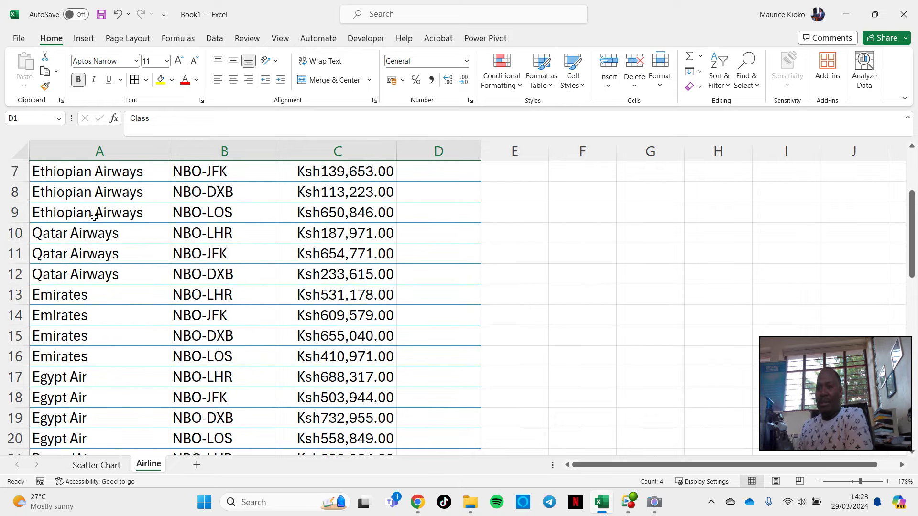
scroll(96, 261, down, 2)
scroll(78, 286, down, 2)
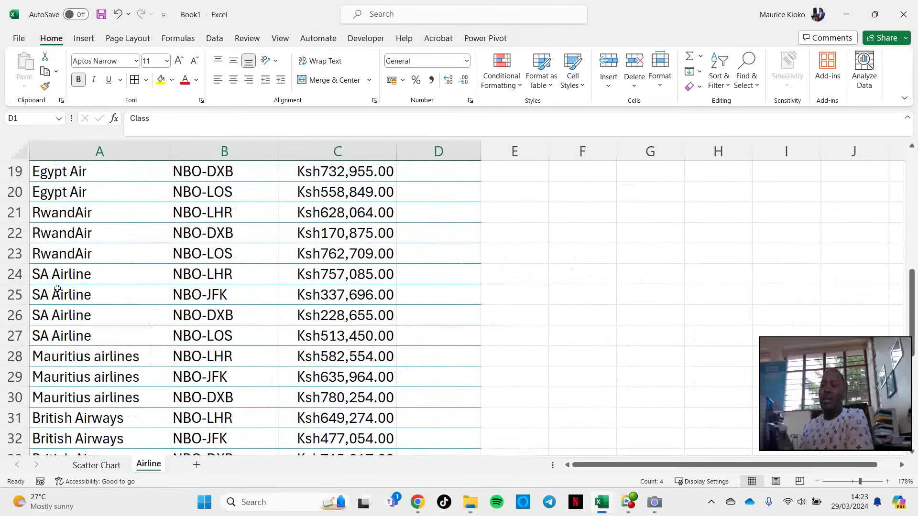
scroll(89, 361, down, 1)
scroll(89, 360, down, 2)
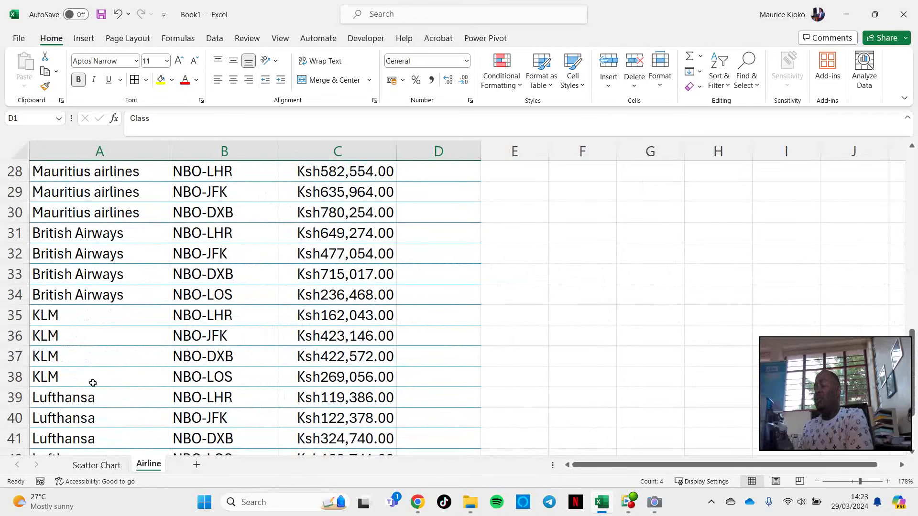
scroll(209, 327, up, 9)
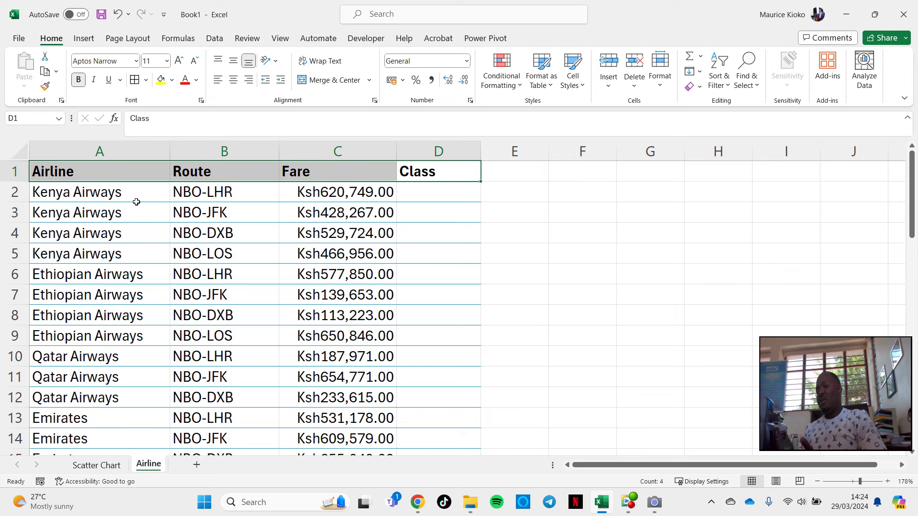
scroll(149, 331, down, 14)
scroll(150, 332, up, 3)
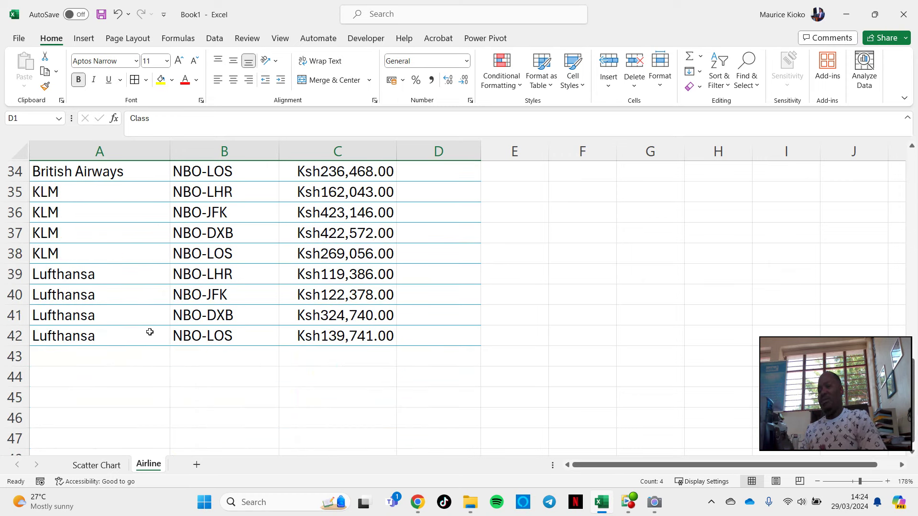
scroll(55, 311, up, 11)
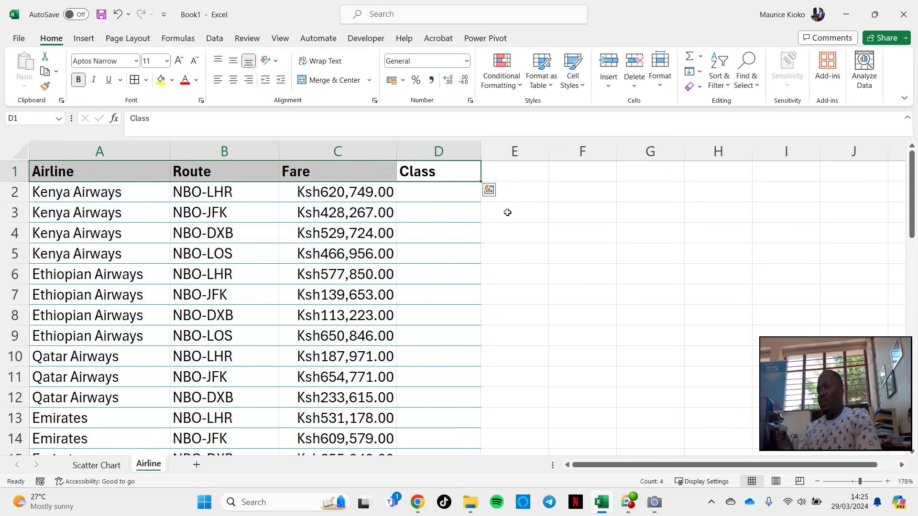
Step: Launch Word, create a blank document and set the font size to 28
click(300, 505)
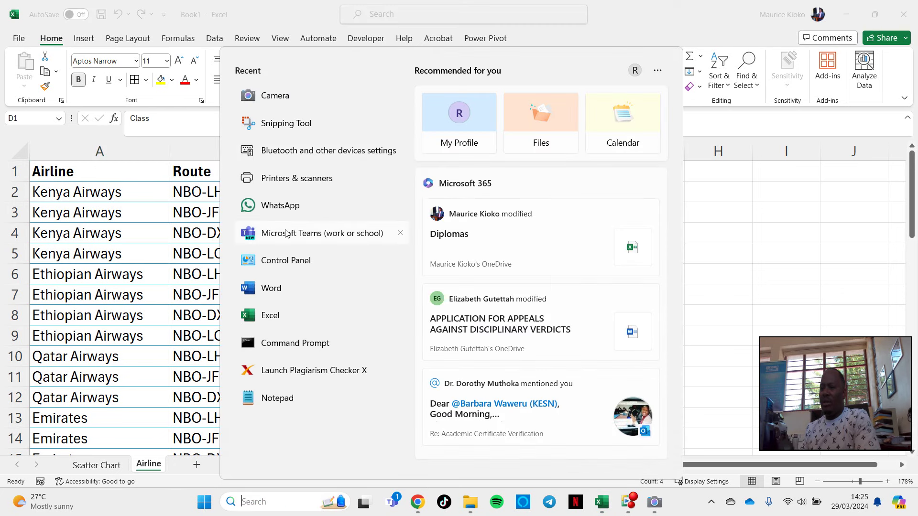
click(278, 291)
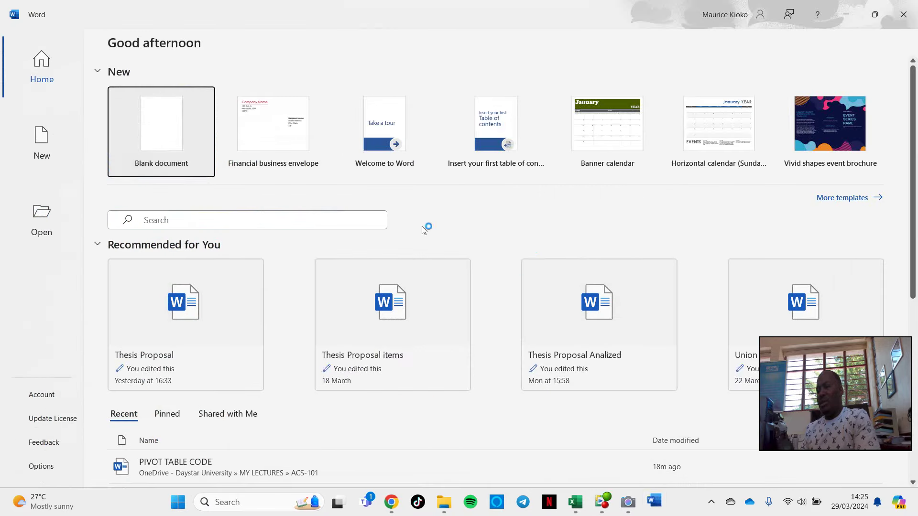
click(188, 136)
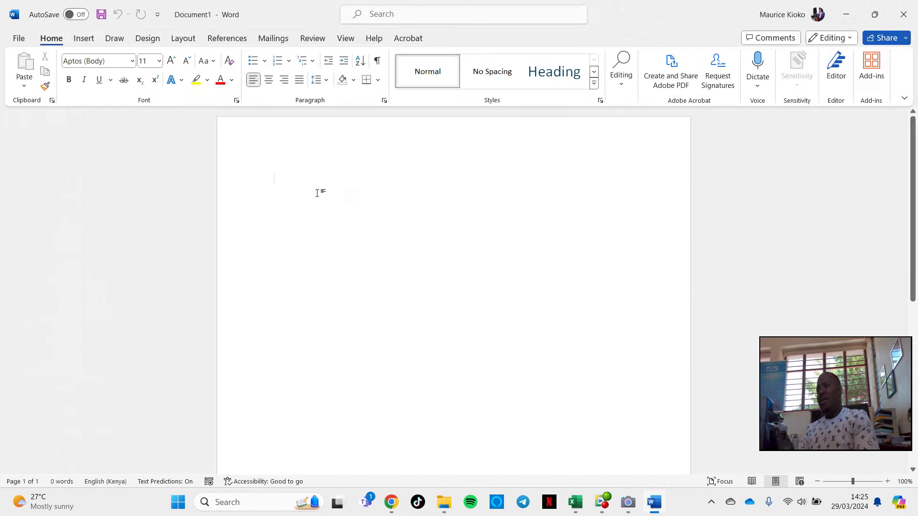
click(159, 61)
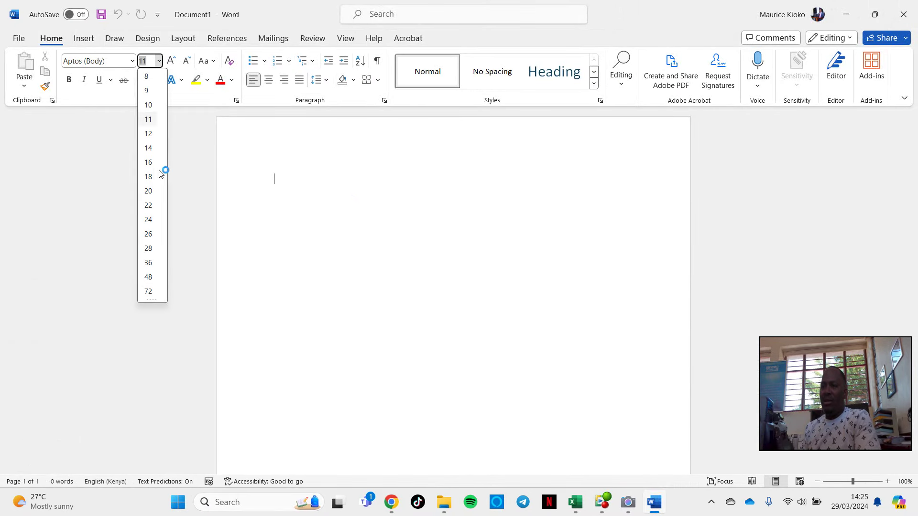
click(148, 277)
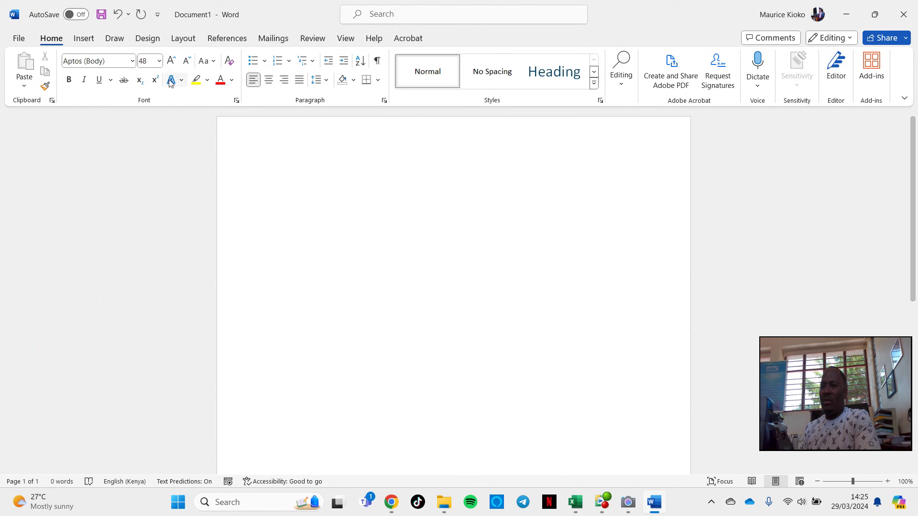
click(159, 61)
click(149, 250)
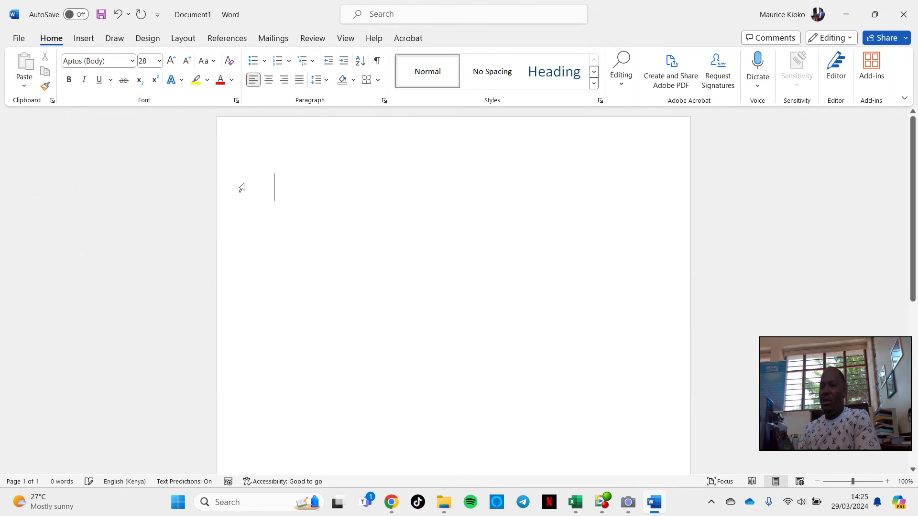
text(IF)
key(BackSpace)
key(BackSpace)
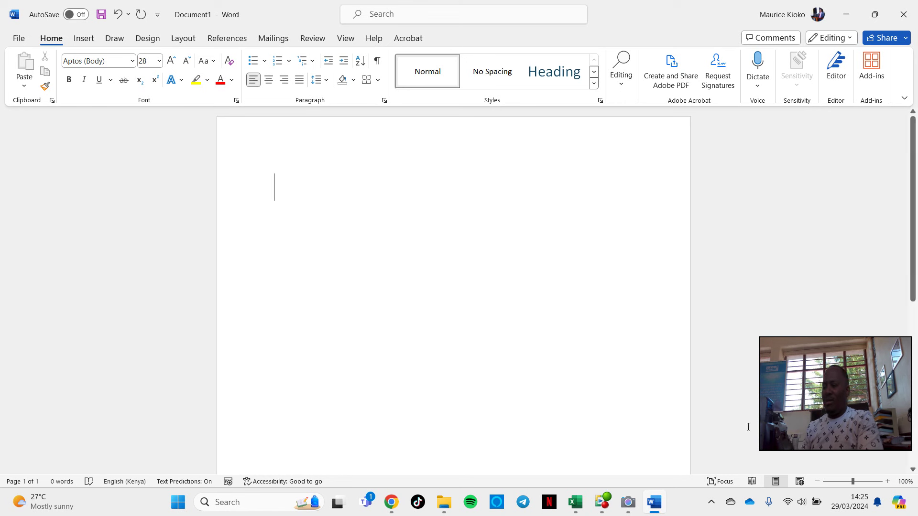
Step: Switch to the Excel workbook and examine the range of values in the Fare column
mouse_move(658, 511)
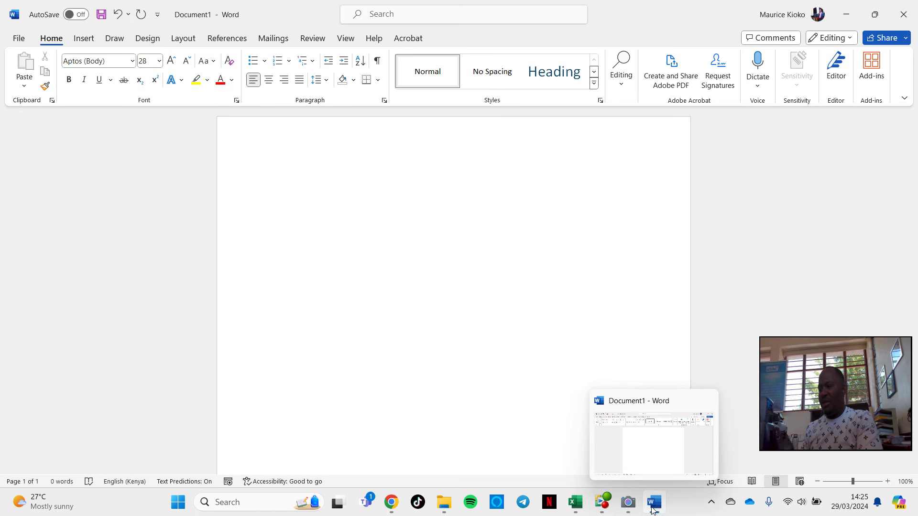
click(576, 502)
scroll(348, 335, down, 8)
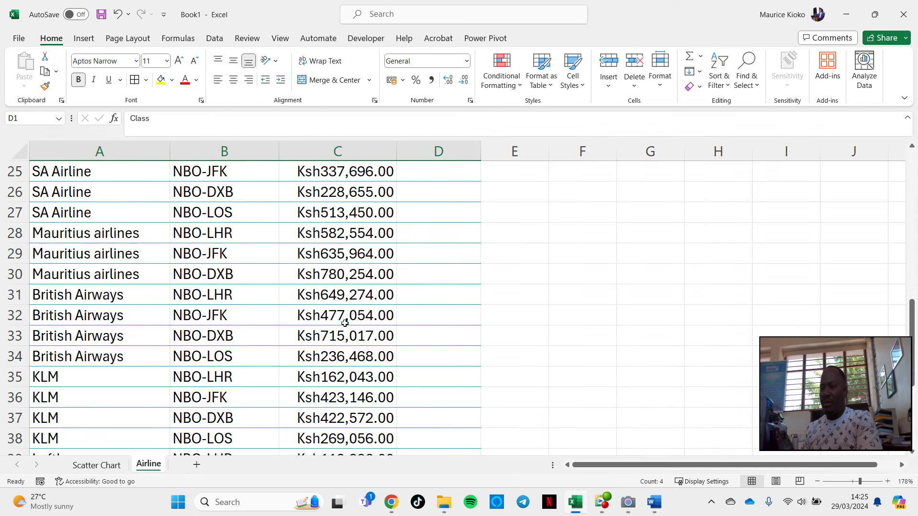
scroll(349, 354, down, 5)
scroll(347, 355, up, 4)
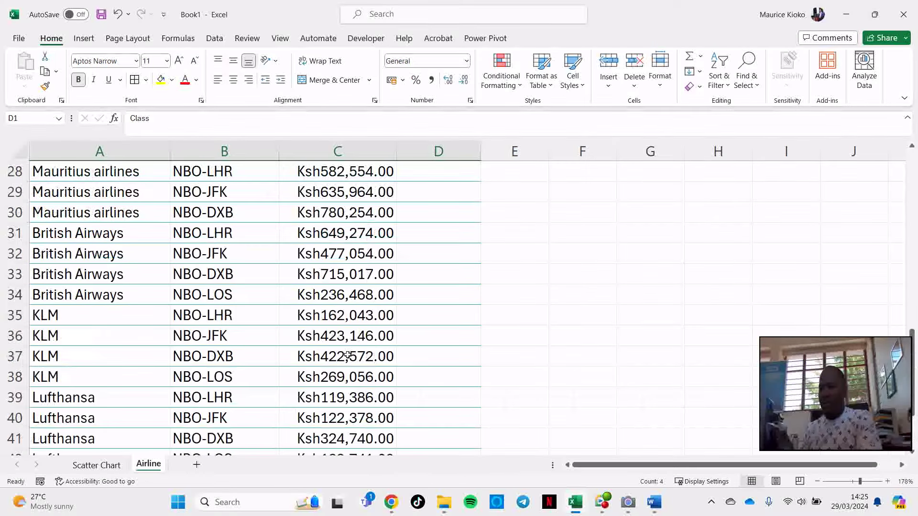
scroll(347, 355, up, 9)
scroll(348, 355, down, 4)
scroll(348, 355, down, 8)
scroll(348, 356, up, 4)
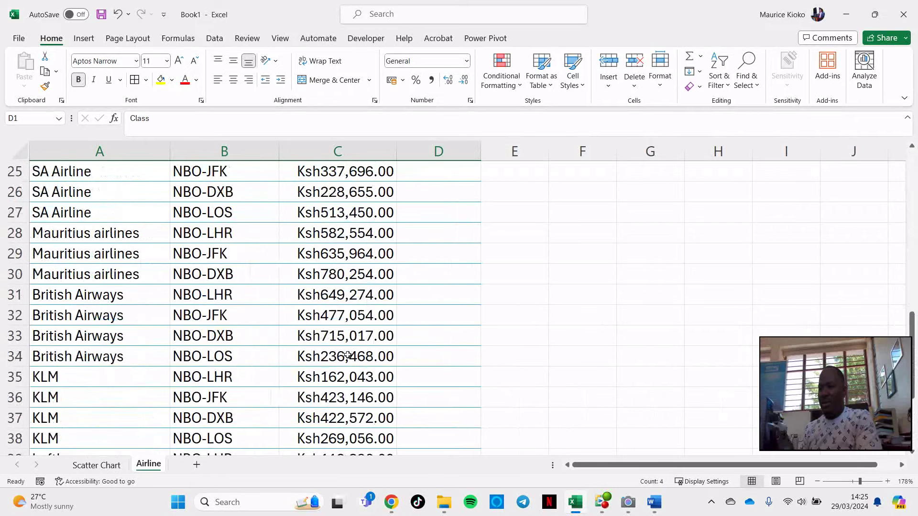
scroll(348, 355, up, 8)
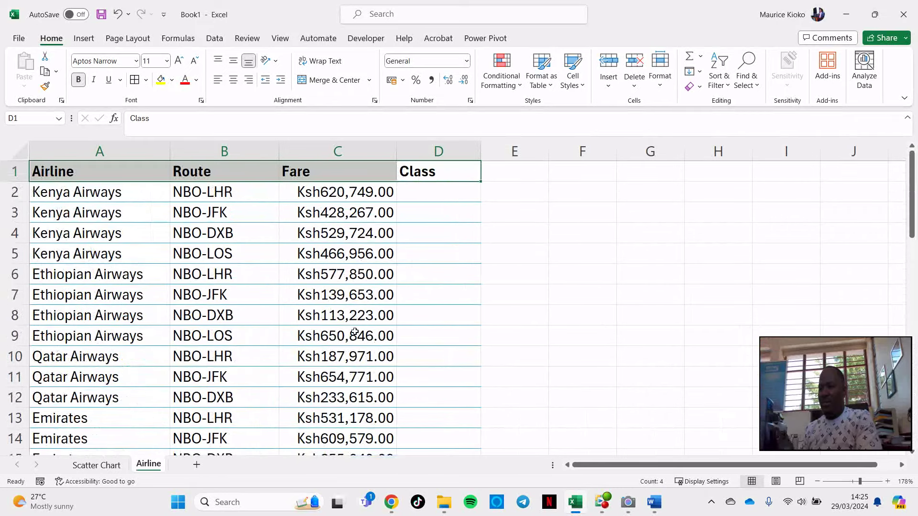
Step: Switch to the Word document and write "Economy Class (" on the first line
click(653, 502)
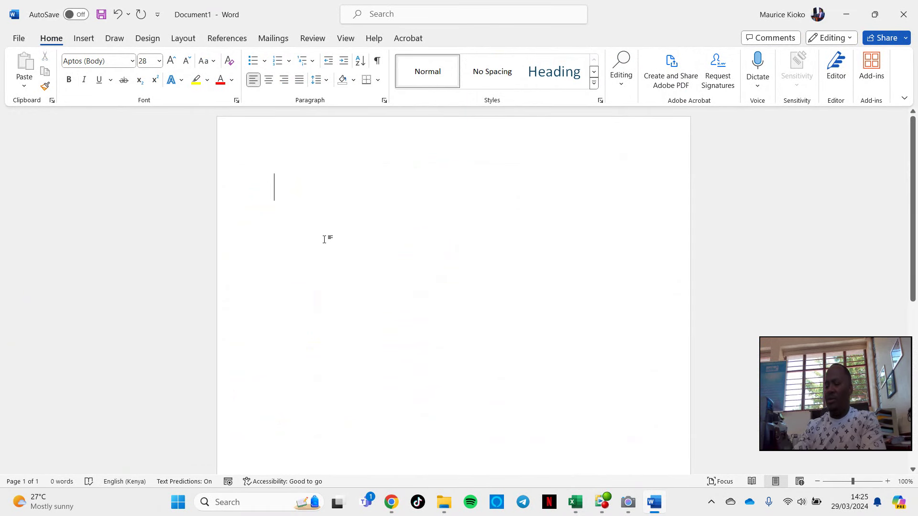
text(Eco)
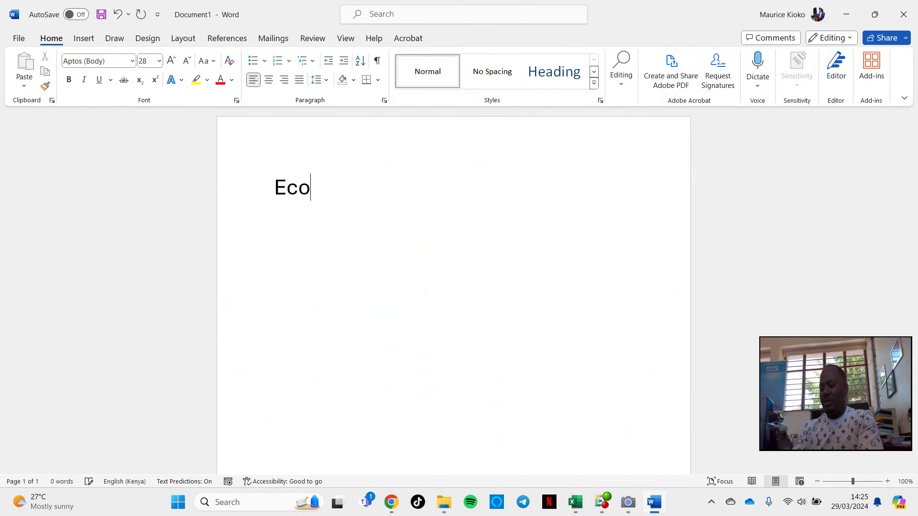
text(nomy Calss)
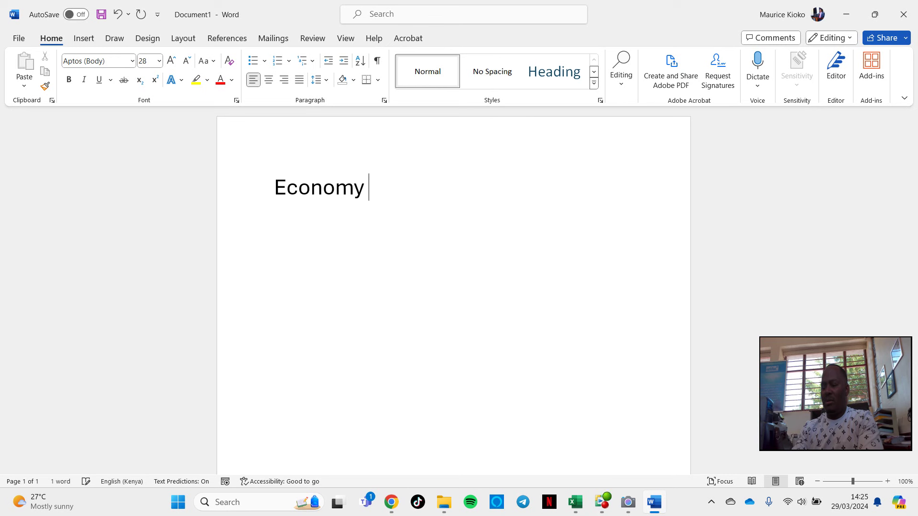
key(BackSpace)
key(BackSpace)
key(BackSpace)
key(BackSpace)
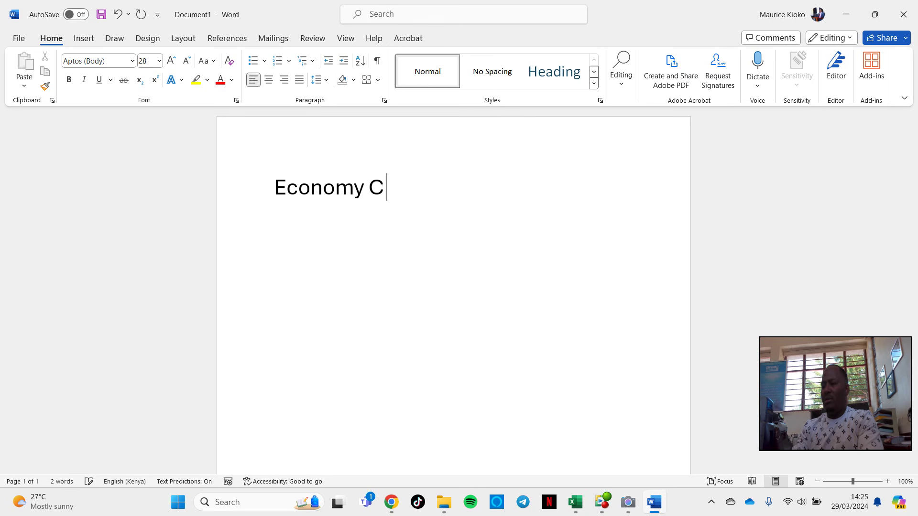
text(lass ()
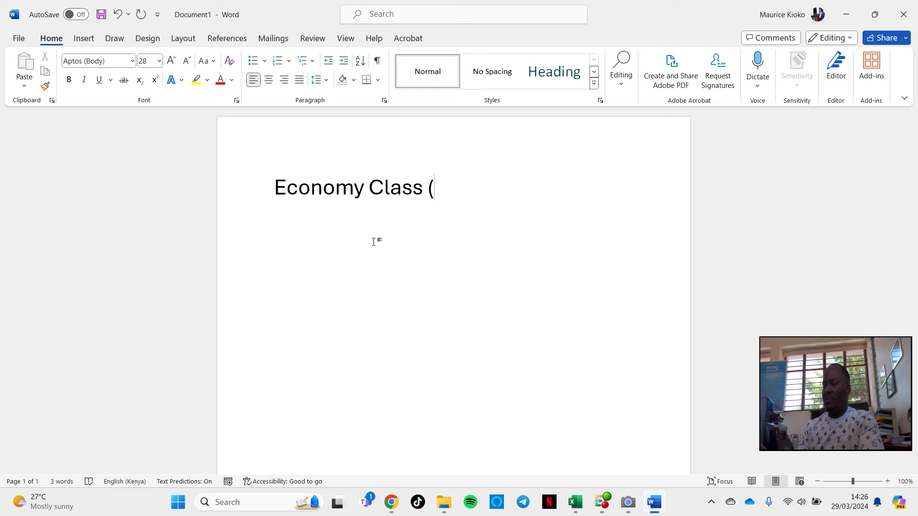
Step: Check the Fare column in the Excel workbook and begin the Economy Class range in the Word document with "10"
click(657, 502)
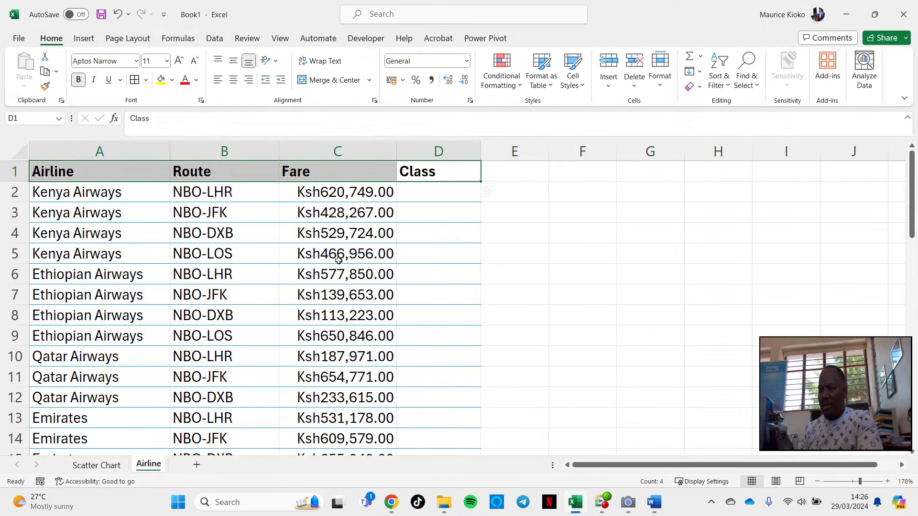
scroll(338, 260, down, 6)
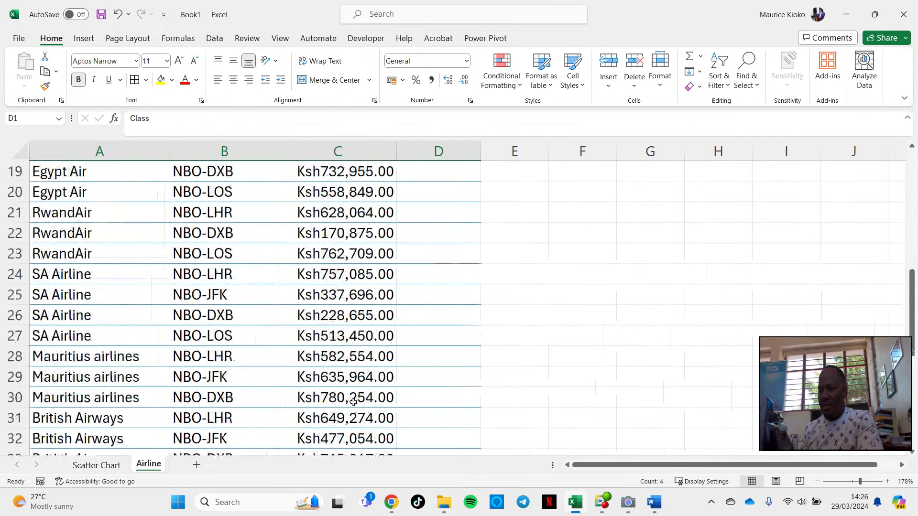
scroll(354, 402, down, 4)
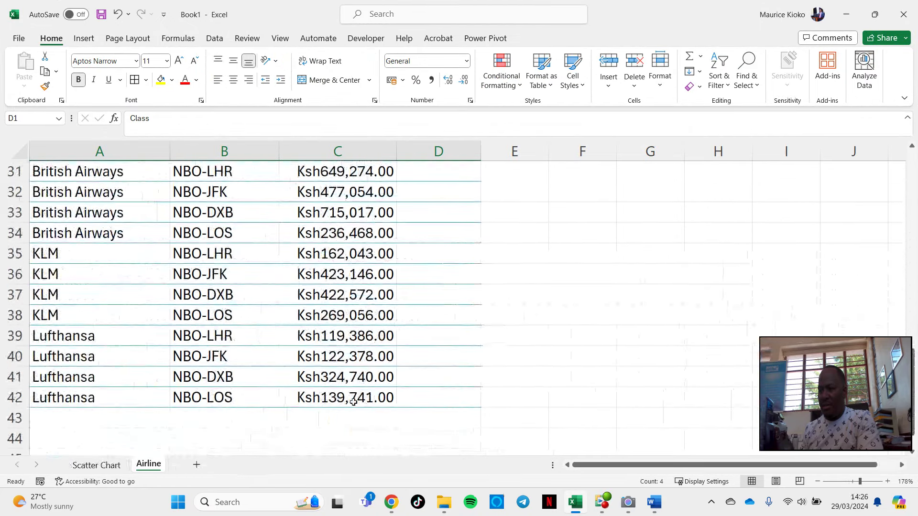
scroll(354, 402, up, 10)
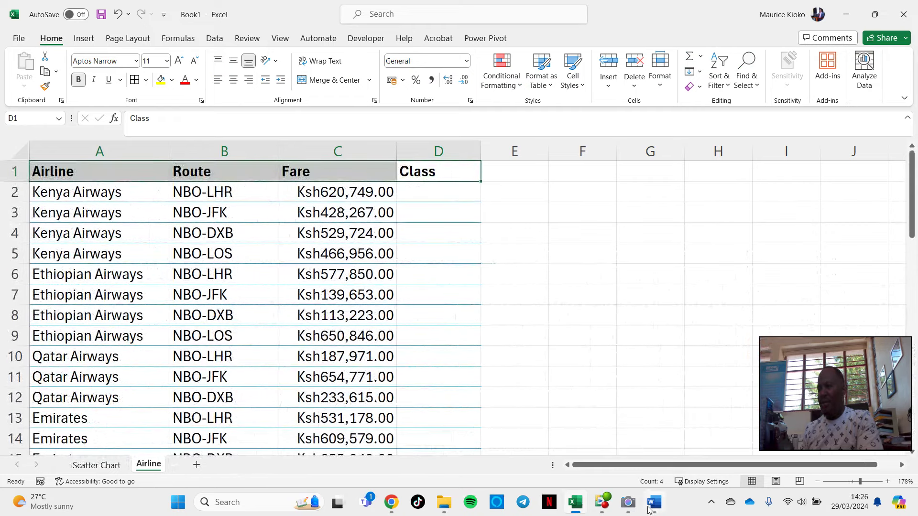
click(653, 502)
text(10)
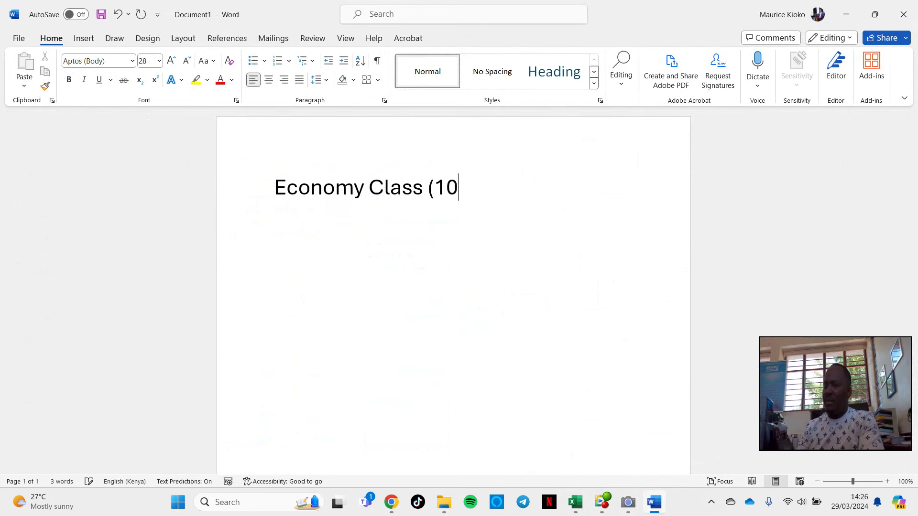
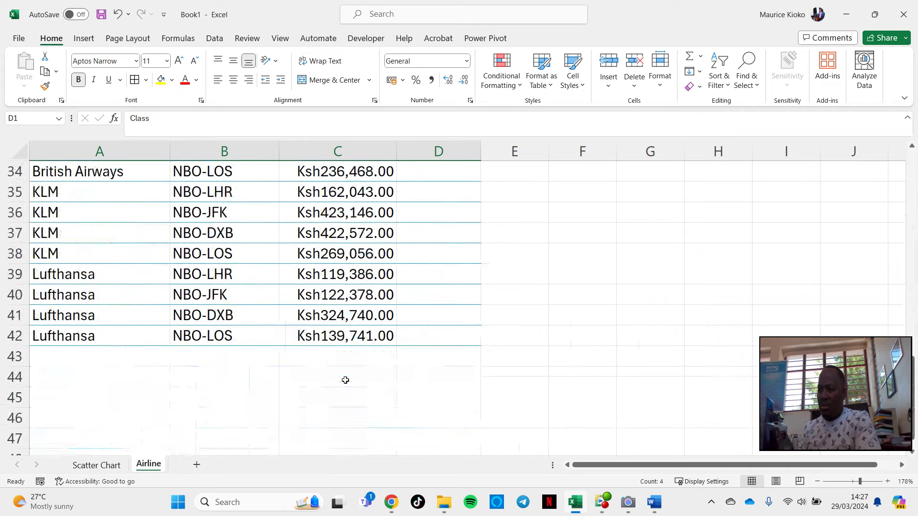
Step: Check the end of the fare list in Excel, and select the three class range lines in the Word document
scroll(345, 379, down, 3)
click(655, 503)
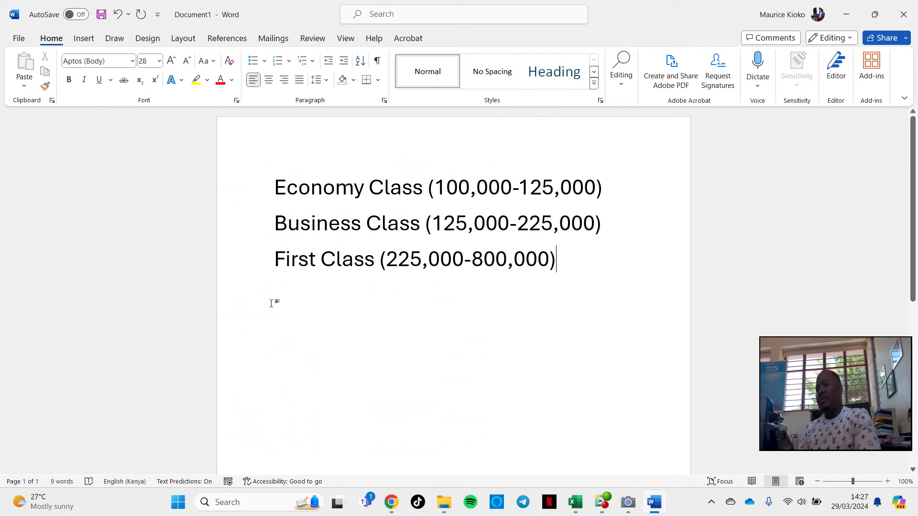
drag(294, 191, 578, 261)
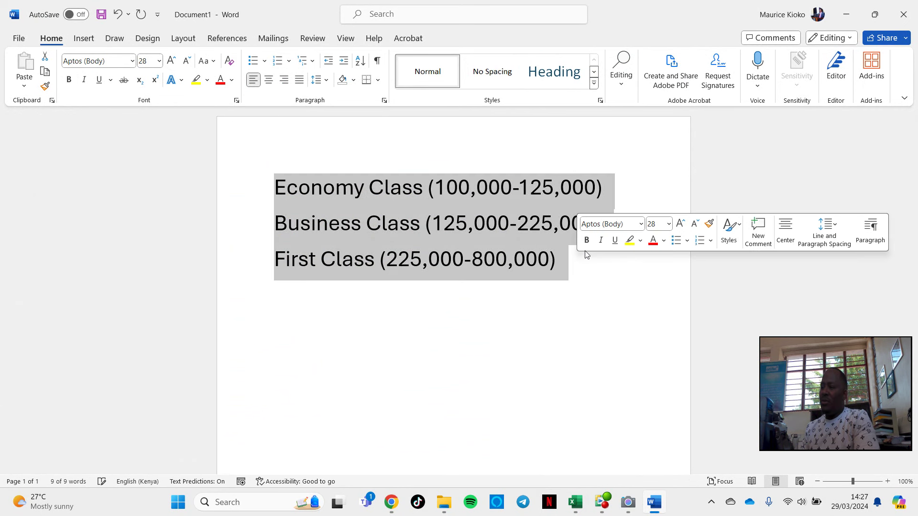
click(556, 260)
drag(560, 259, 274, 188)
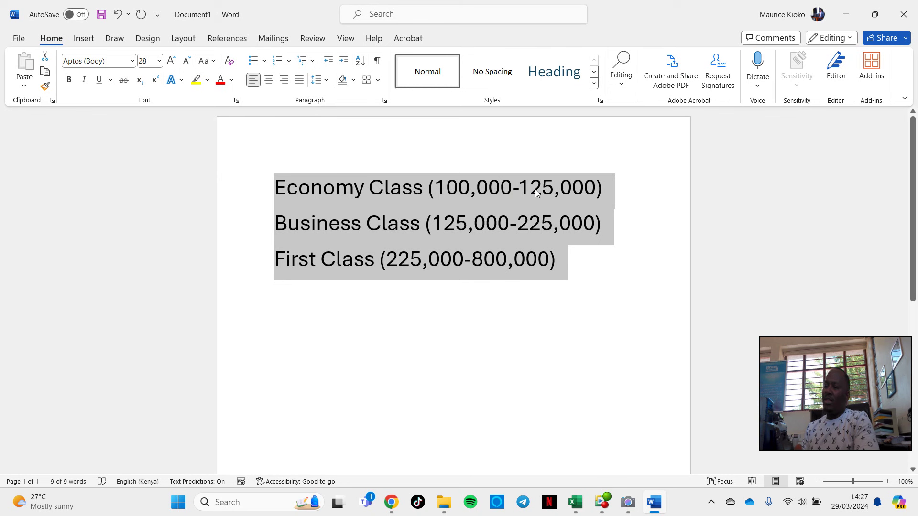
Step: Change the upper limit of the Economy Class range to 124,999
click(551, 188)
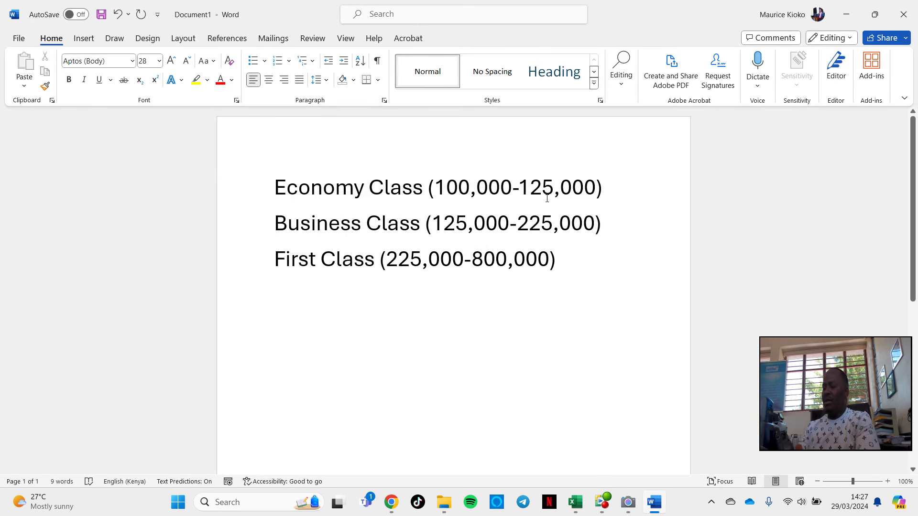
key(BackSpace)
text(4)
key(Right)
key(Delete)
key(Delete)
key(Delete)
text(999)
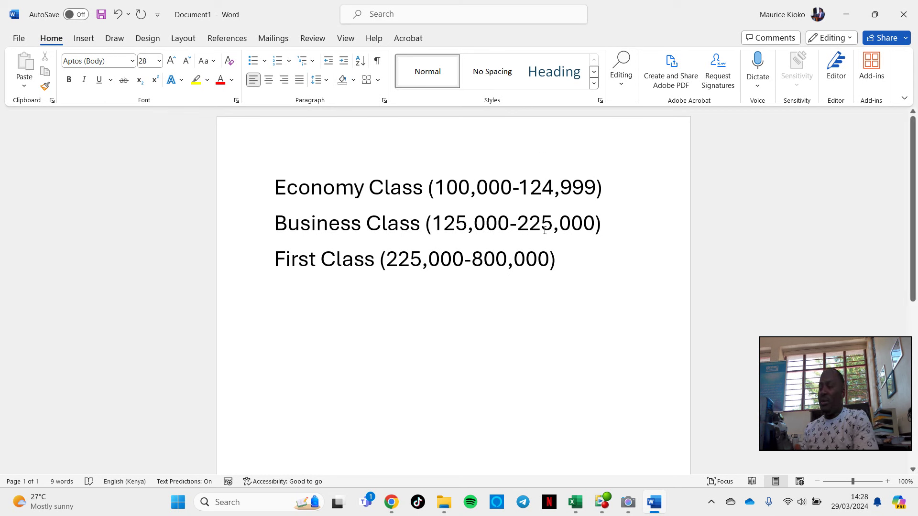
Step: Change the upper limit of the Business Class range to 224999
click(592, 223)
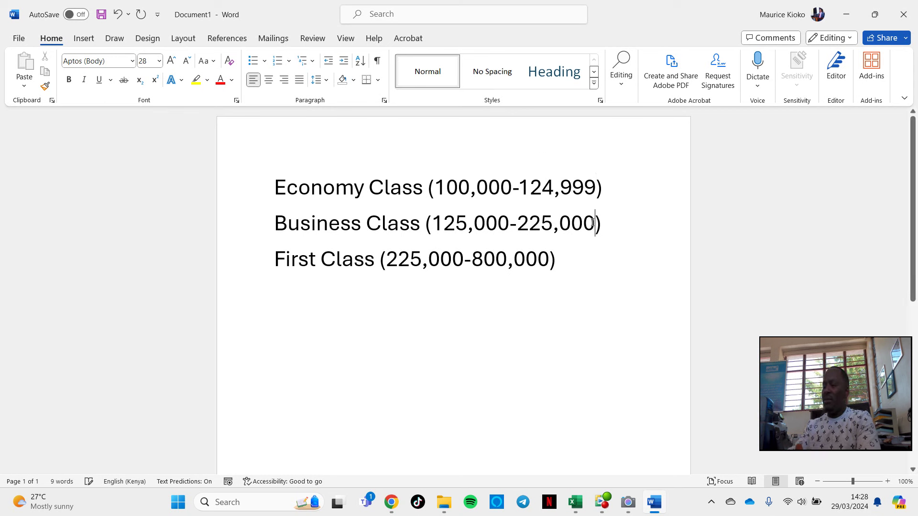
key(BackSpace)
key(BackSpace)
key(BackSpace)
key(BackSpace)
key(BackSpace)
text(4)
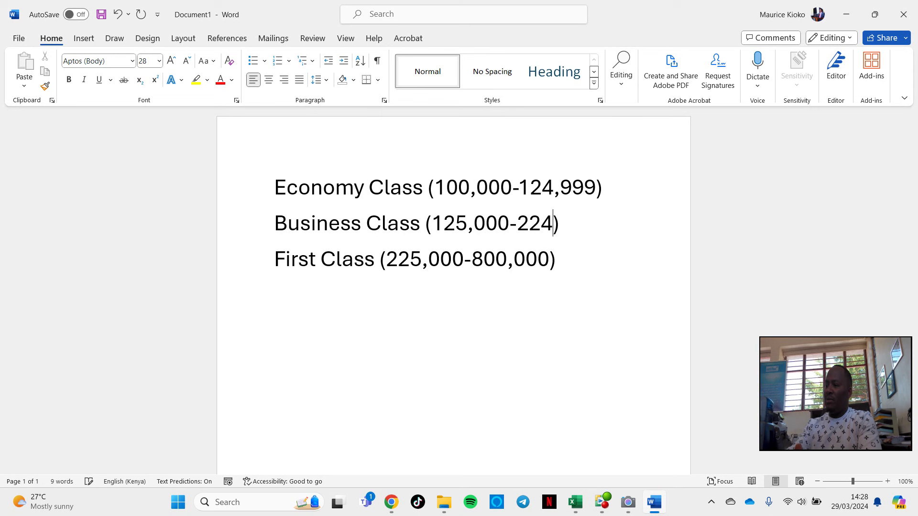
text(999)
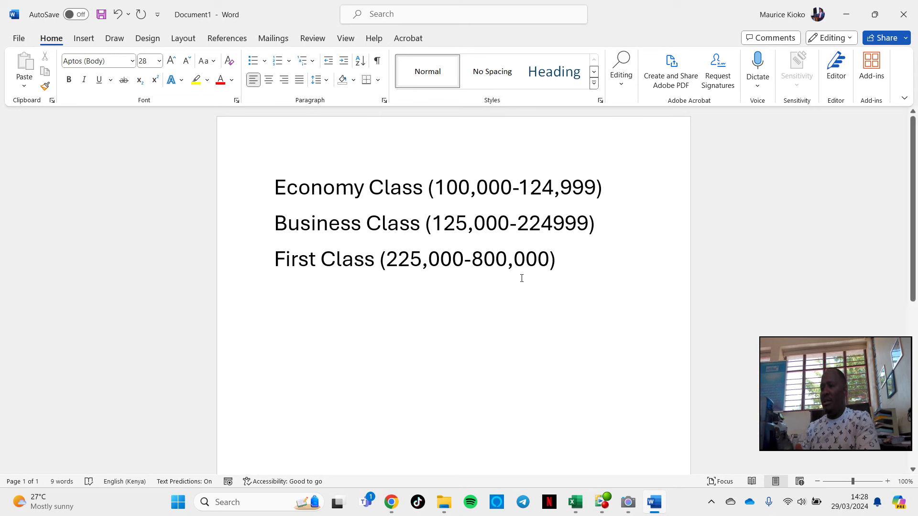
click(549, 261)
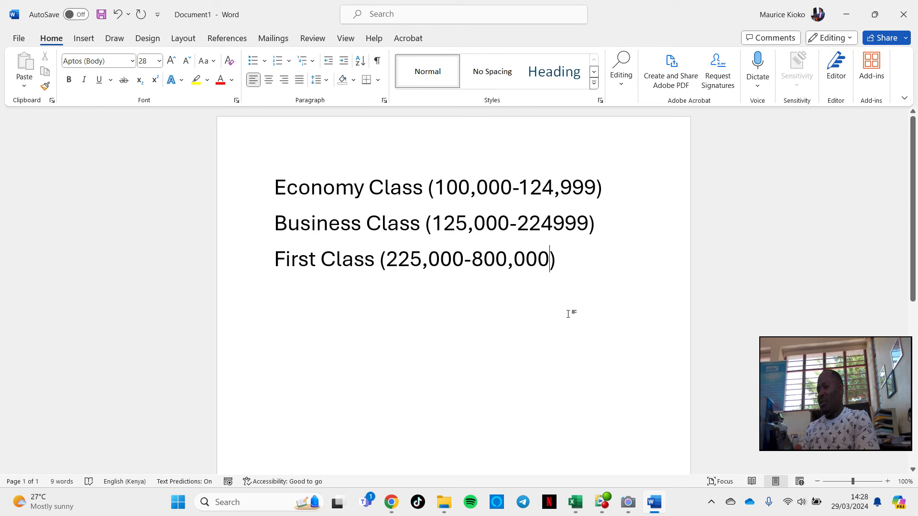
Step: Switch to the Excel workbook and start an IF formula in cell D2 of the Class column
click(579, 506)
scroll(432, 199, up, 3)
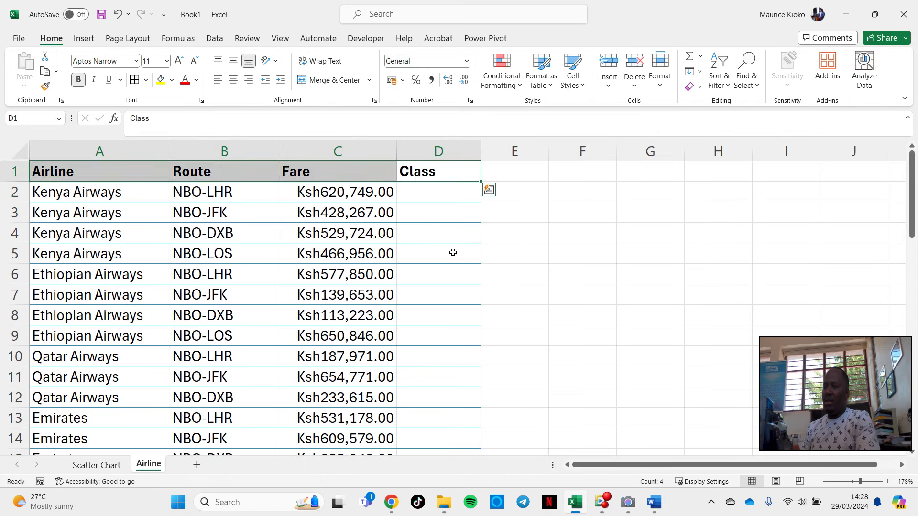
click(428, 198)
text(-)
key(BackSpace)
text(=IF)
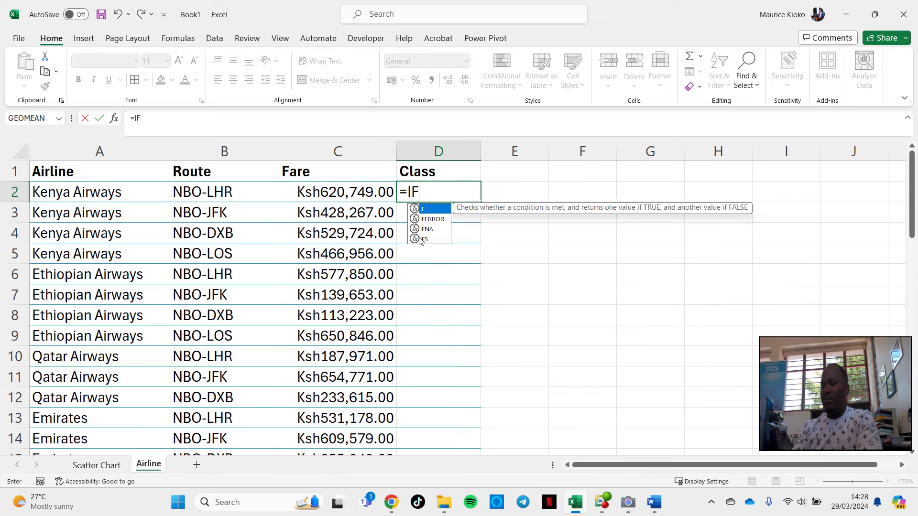
text(()
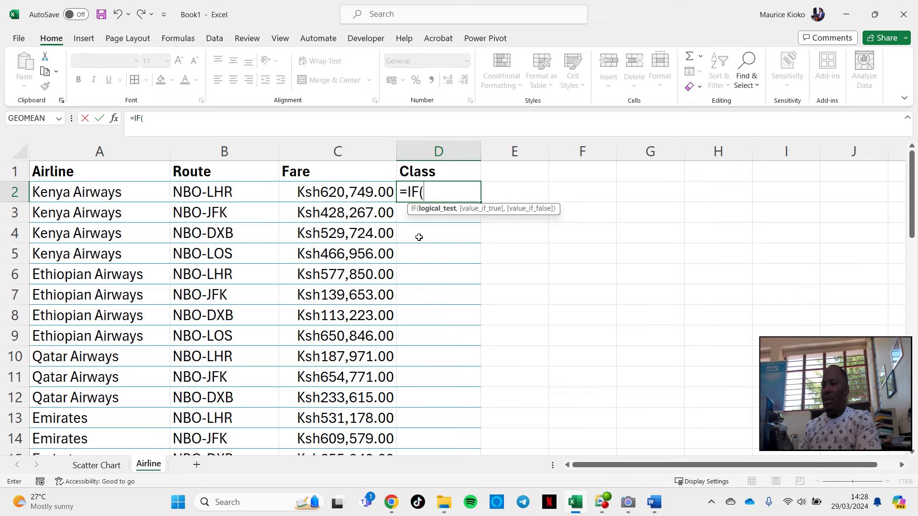
Step: Begin the IF formula's logical test with the fare range C2:C40 followed by a less-than sign and an opening quotation mark
text(C)
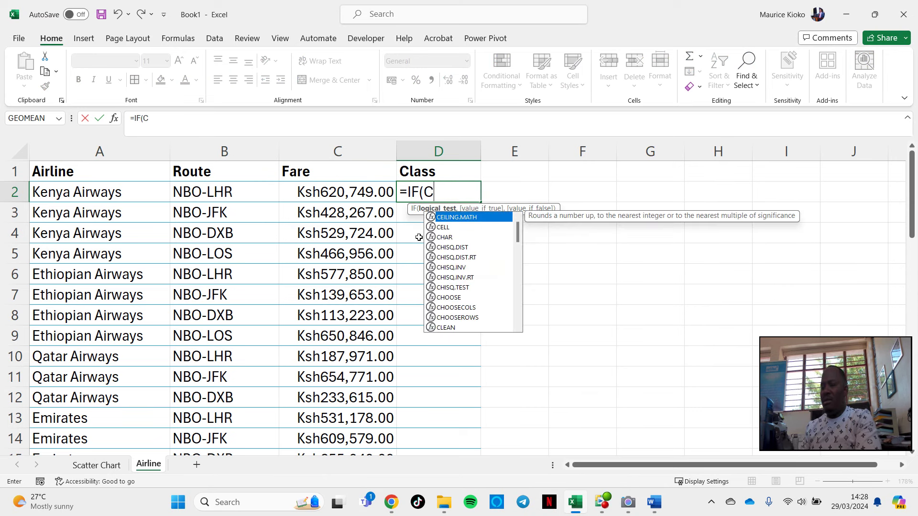
text(2)
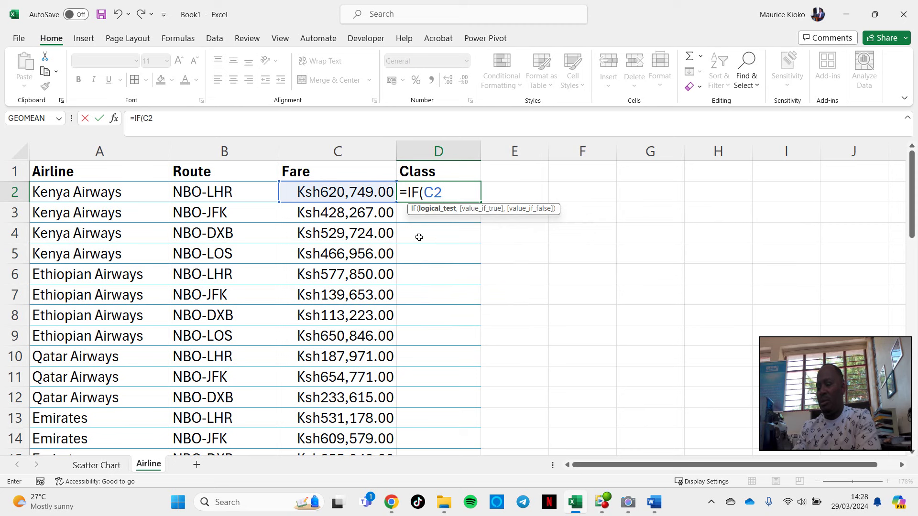
text(:C)
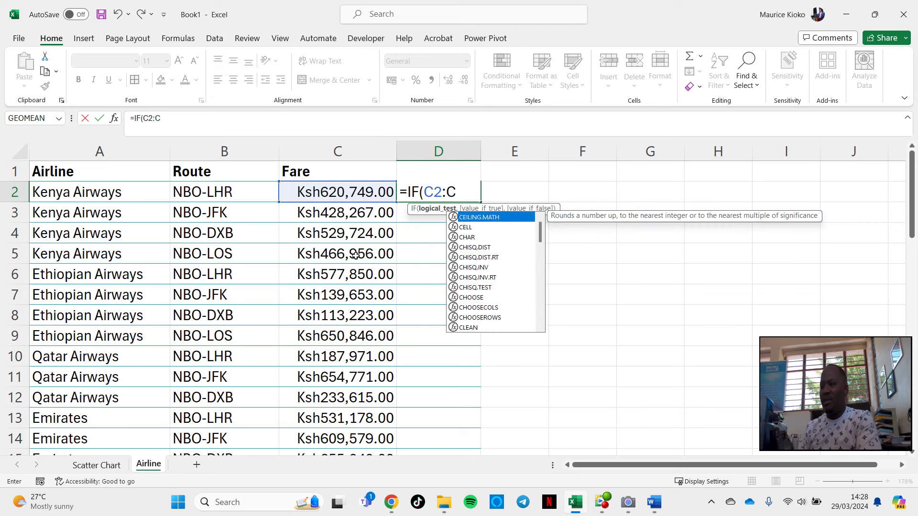
scroll(335, 406, down, 11)
scroll(343, 374, up, 11)
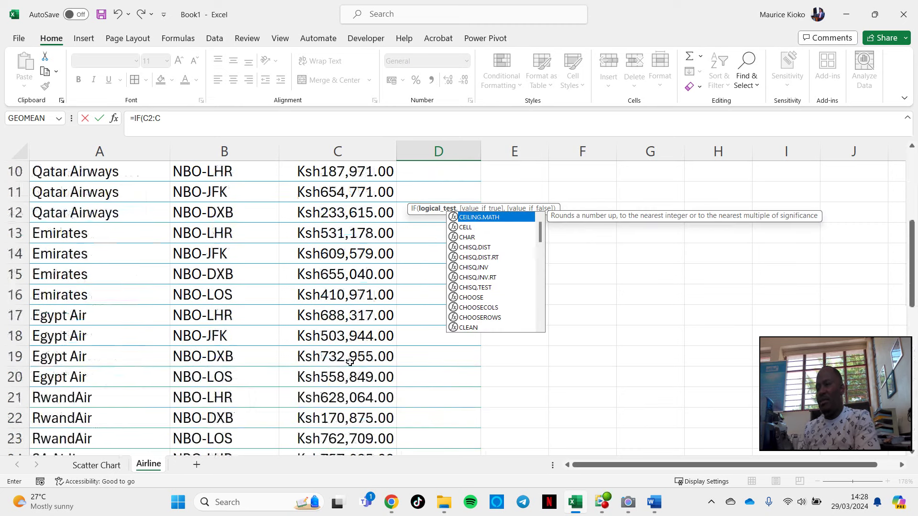
text(40)
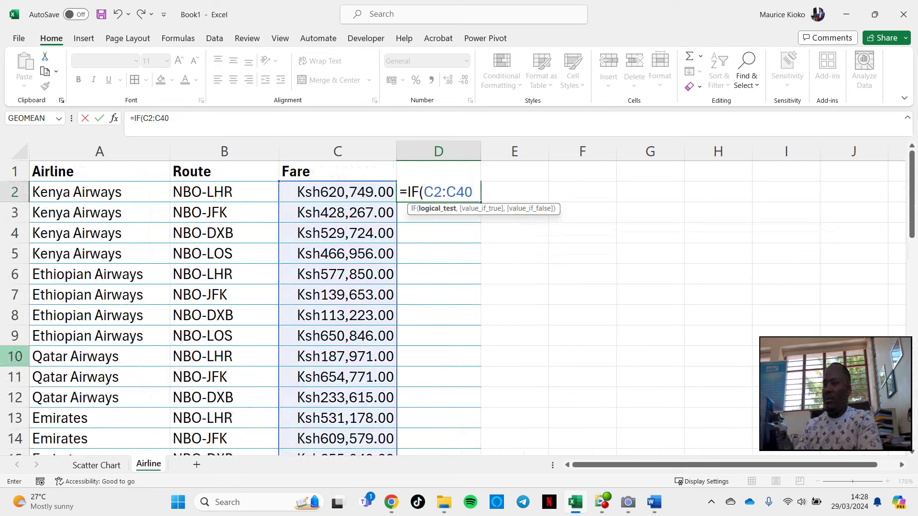
text(,)
key(BackSpace)
text(<)
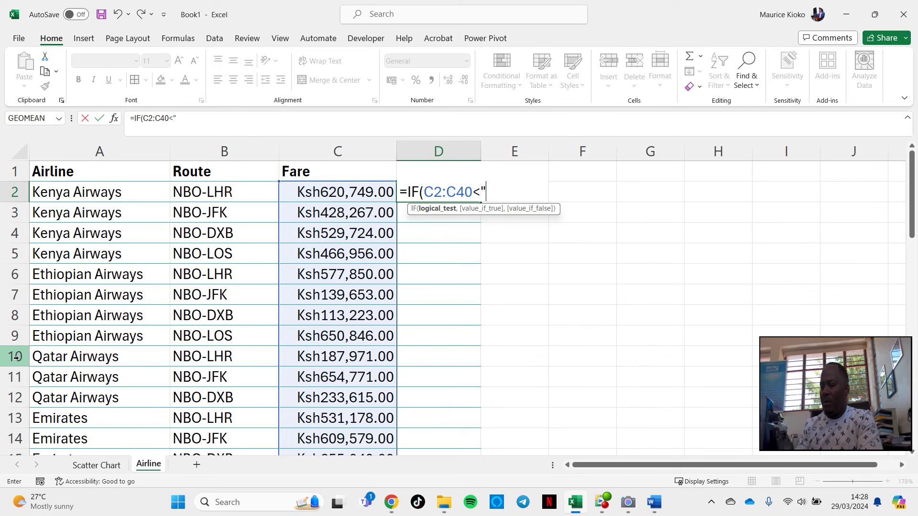
Step: Check the Economy Class limit in the Word document and complete the logical test in Excel as C2:C40<"125000"
click(662, 510)
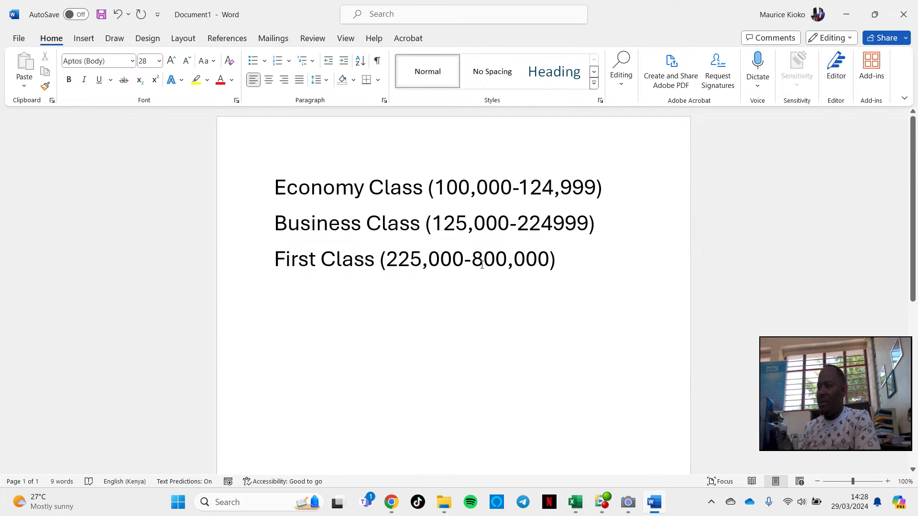
key(alt+Tab)
text(125)
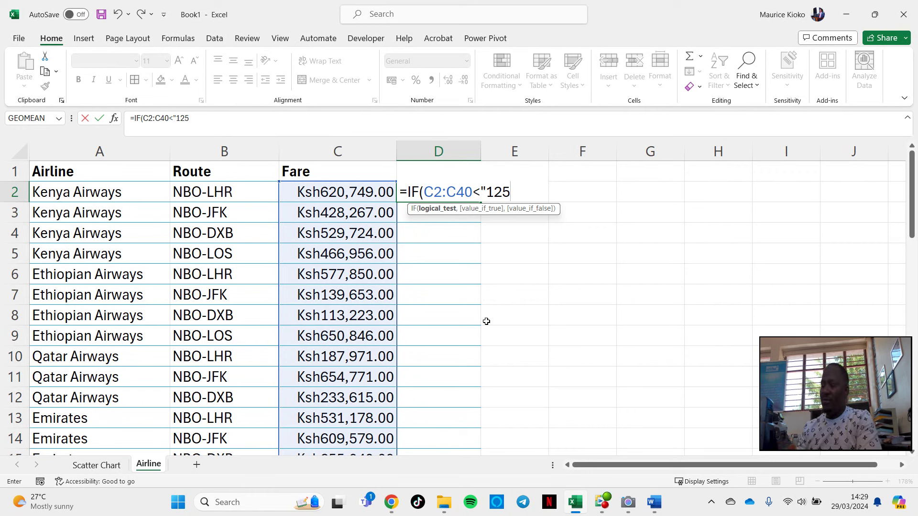
text(000)
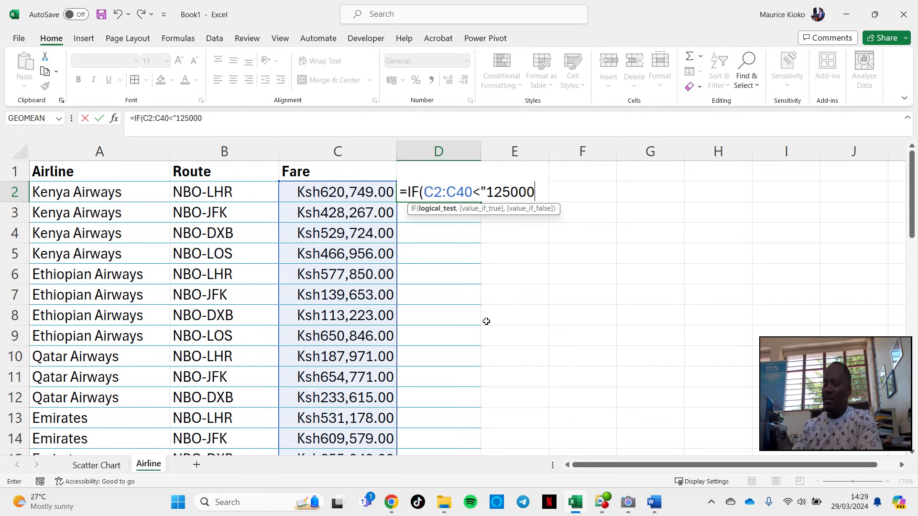
text(",)
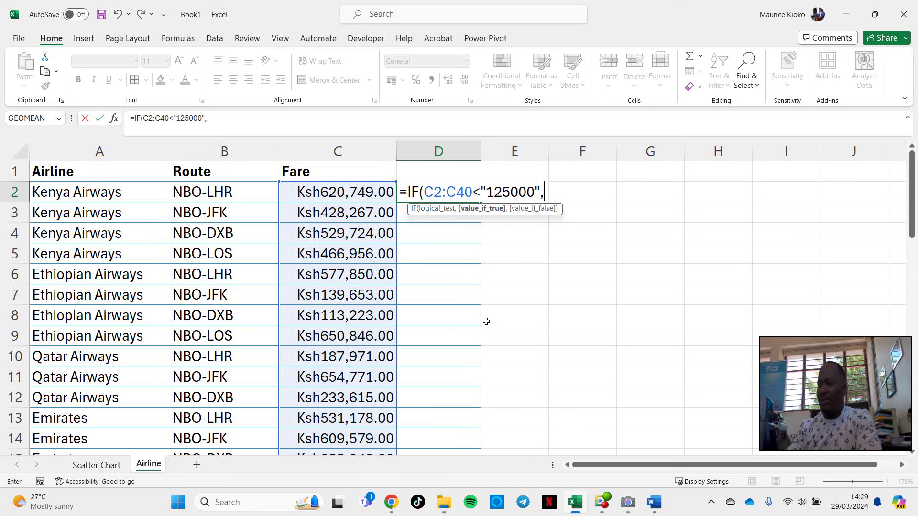
Step: Enter "Economy" as the value if true and commit the formula in D2
text(")
text(E)
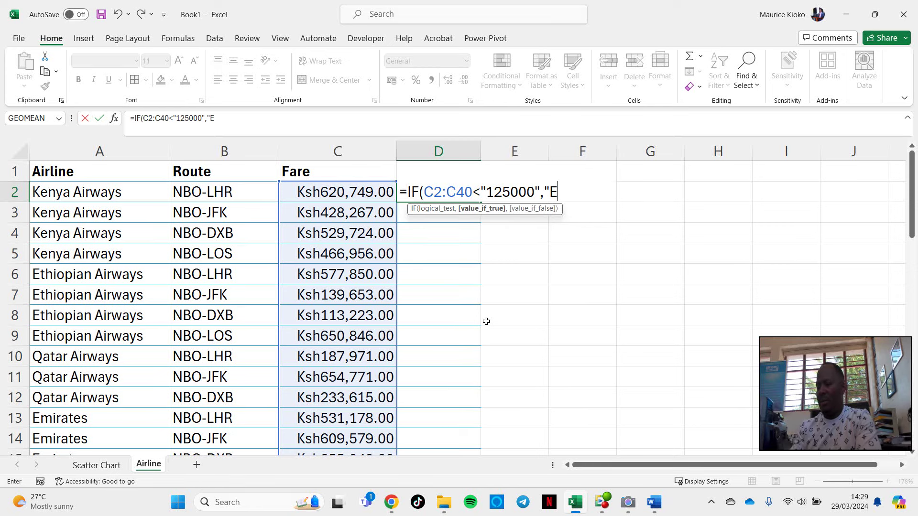
text(conomy")
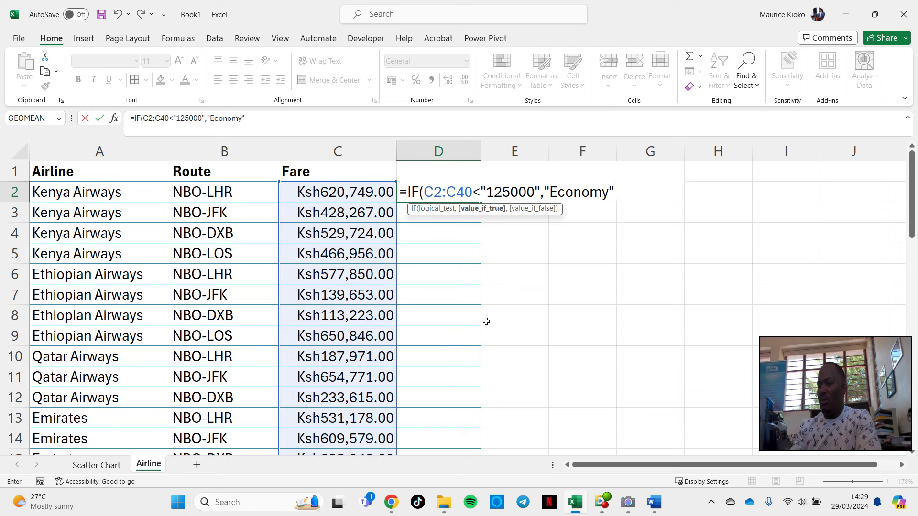
key(Return)
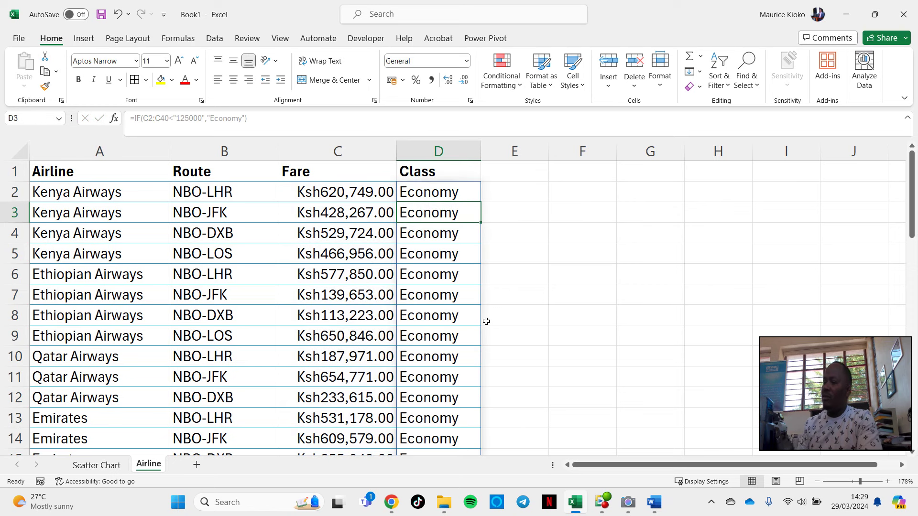
Step: Edit the D2 formula to =IF(C2:C40<125000,"Economy"), removing the quotation marks around the number
click(450, 189)
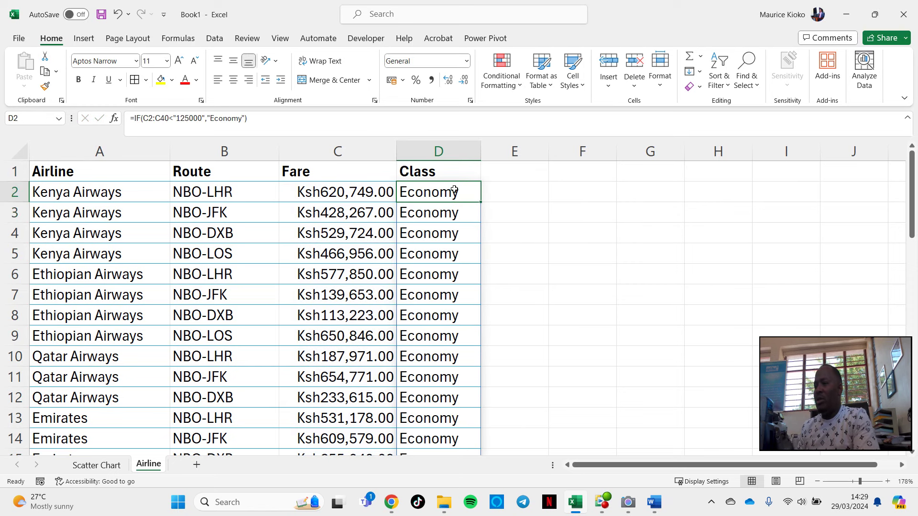
double_click(454, 189)
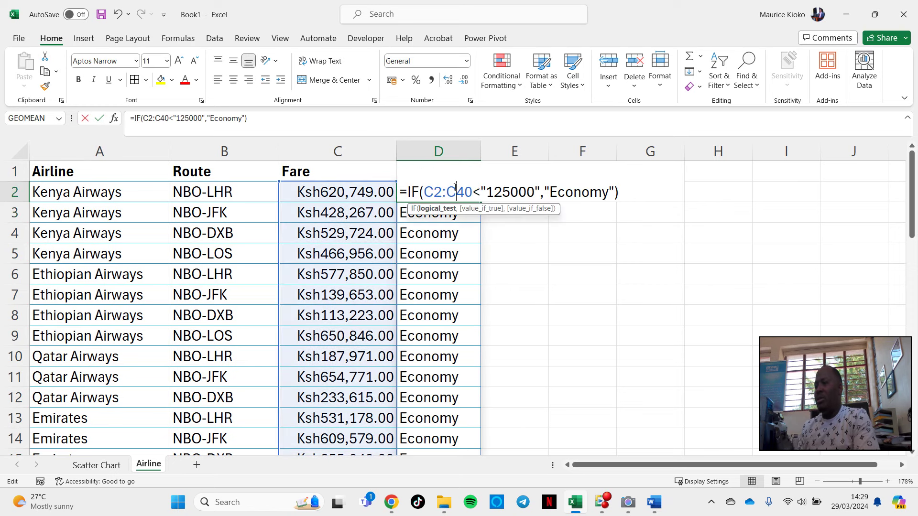
click(488, 191)
key(BackSpace)
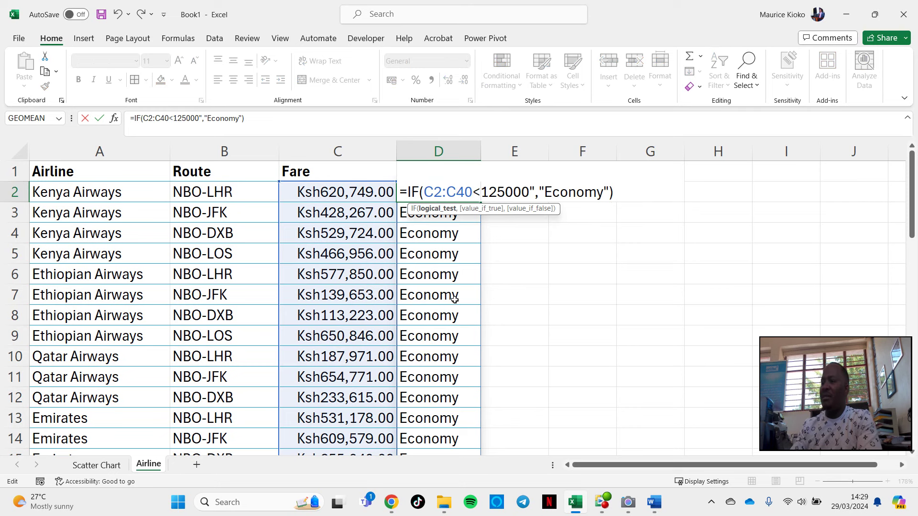
key(Right)
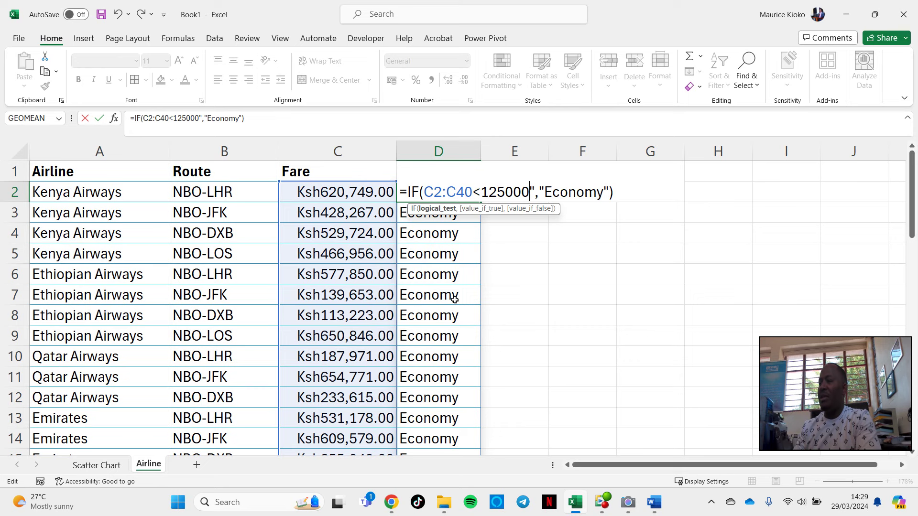
key(Right)
key(BackSpace)
key(Return)
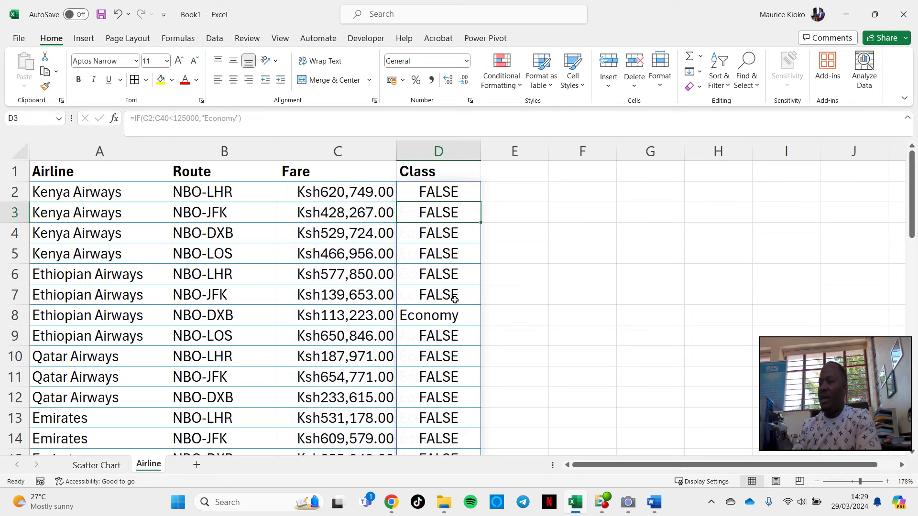
Step: Put quotation marks back around 125000 in the D2 formula and commit it
click(440, 193)
double_click(440, 192)
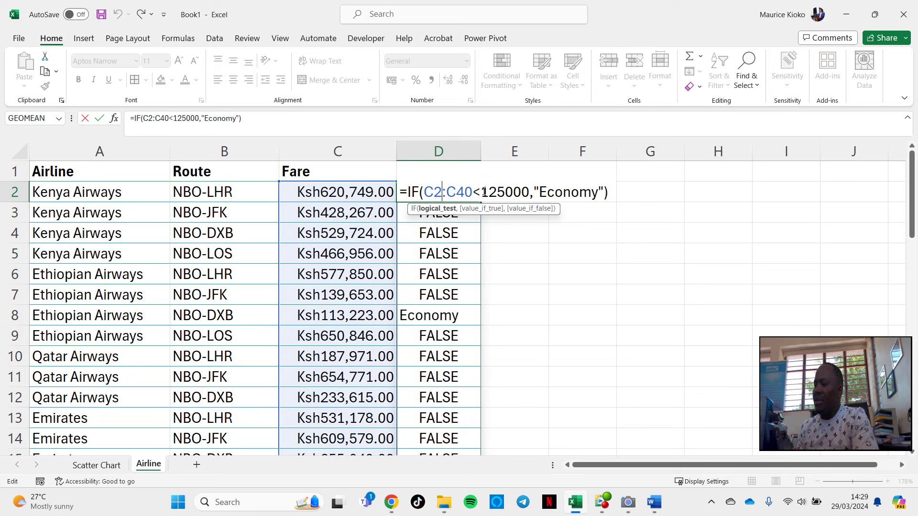
click(484, 194)
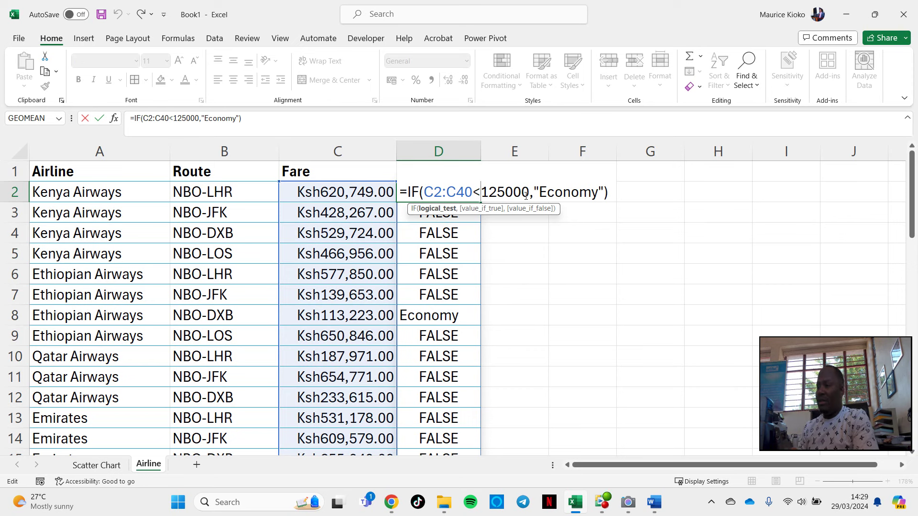
text(",)
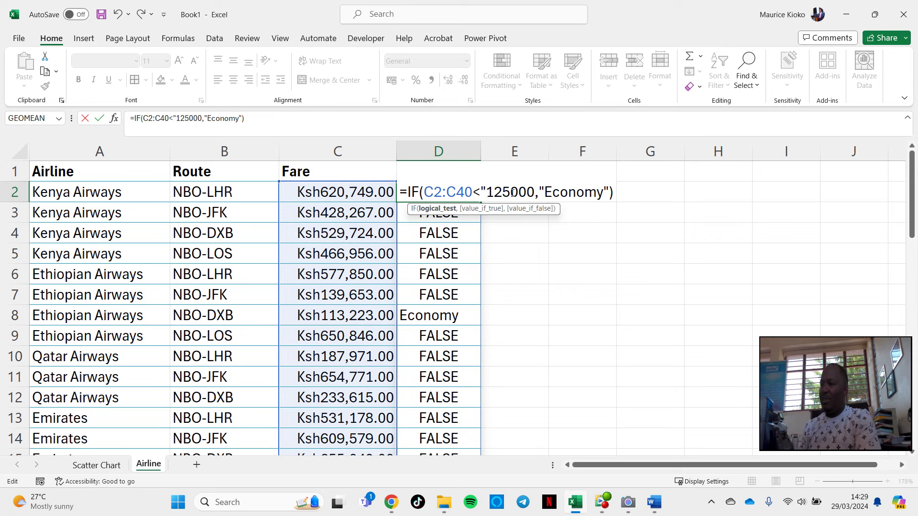
text(")
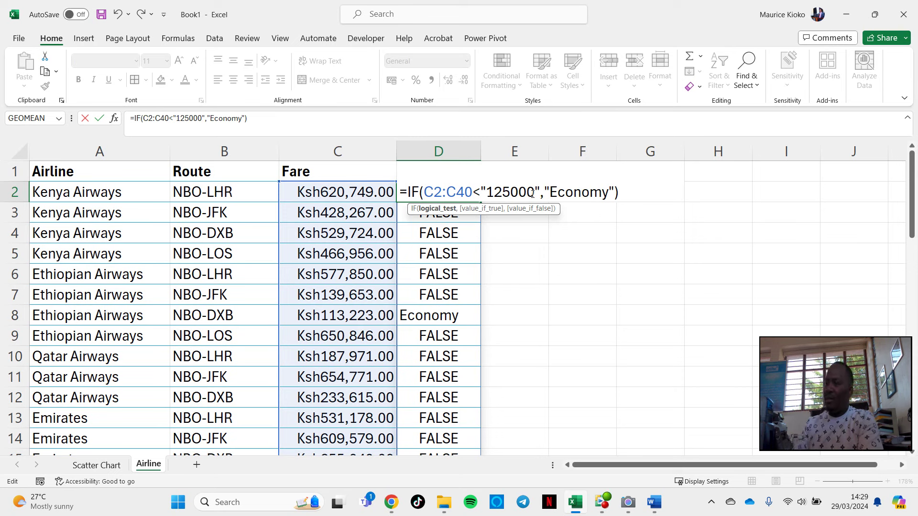
key(Return)
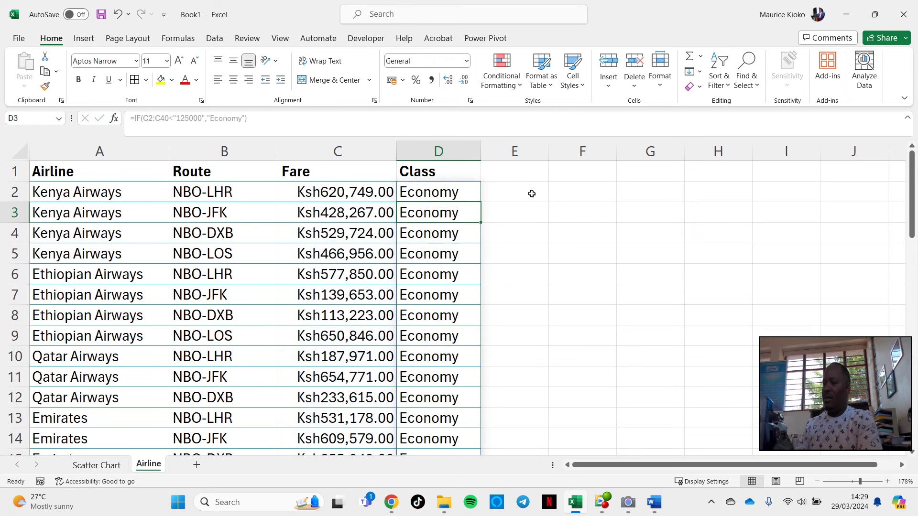
Step: Reopen the D2 formula and take the quotation marks off 125000 again
double_click(467, 196)
click(488, 191)
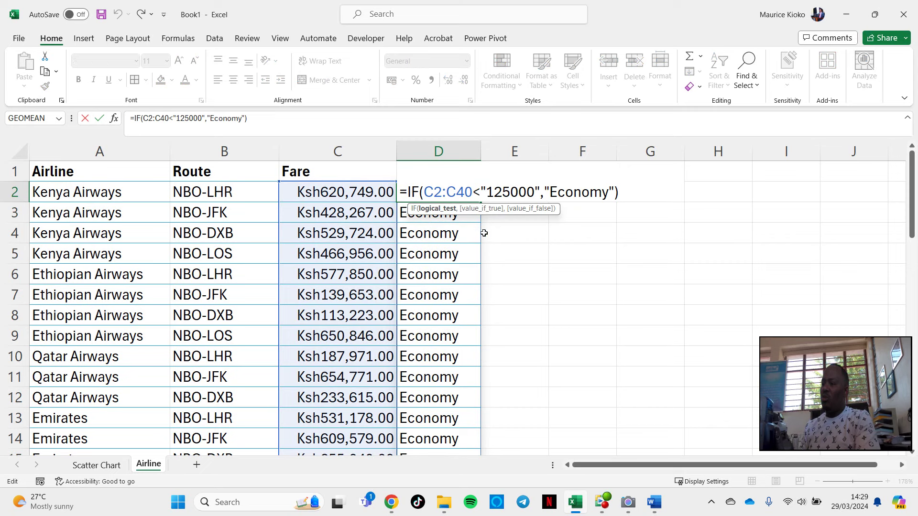
key(BackSpace)
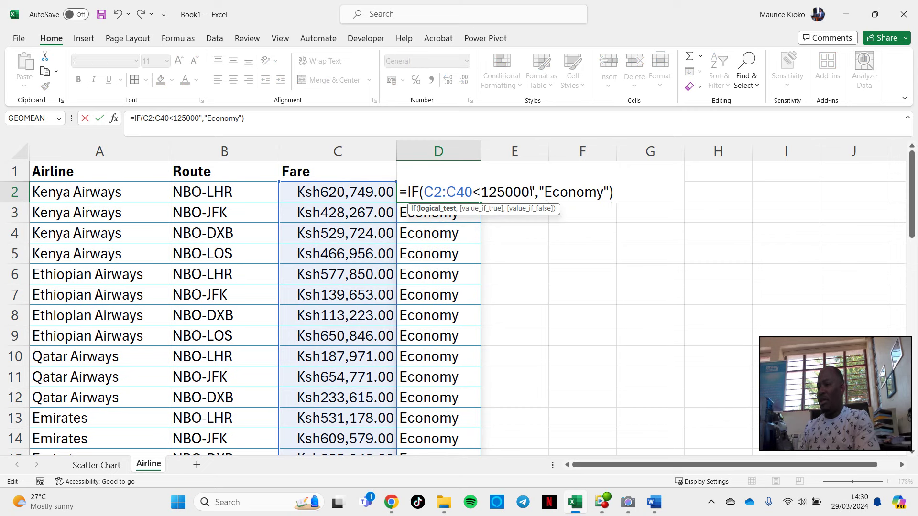
key(BackSpace)
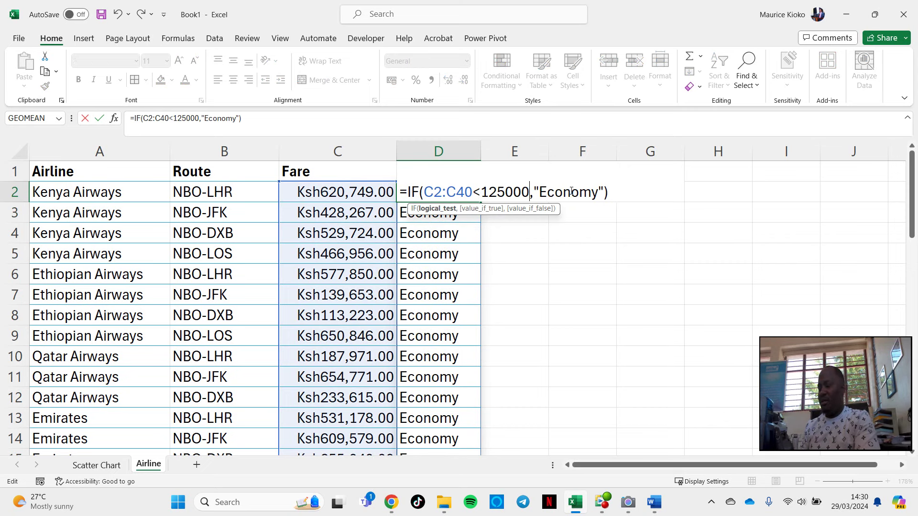
Step: Commit the D2 formula with the unquoted 125000 and check the Class column down to the last row
key(Return)
scroll(419, 310, down, 4)
scroll(419, 309, down, 6)
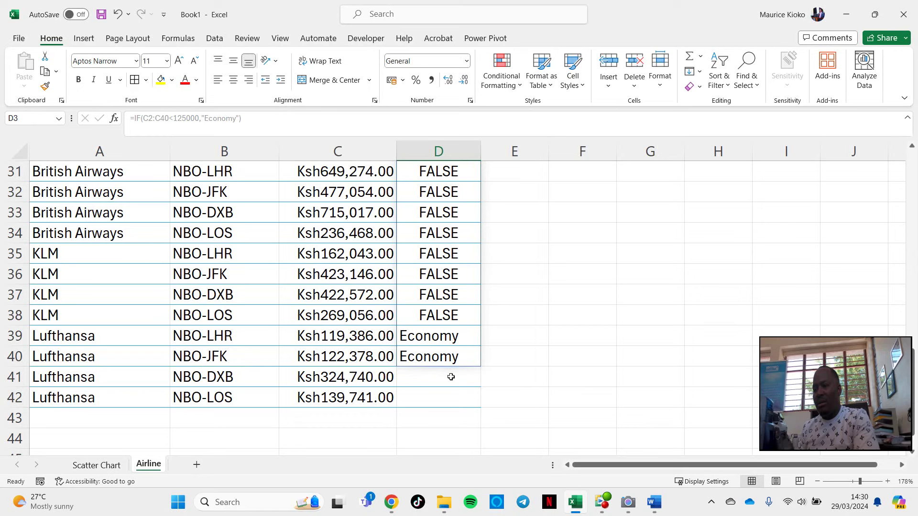
scroll(455, 375, up, 10)
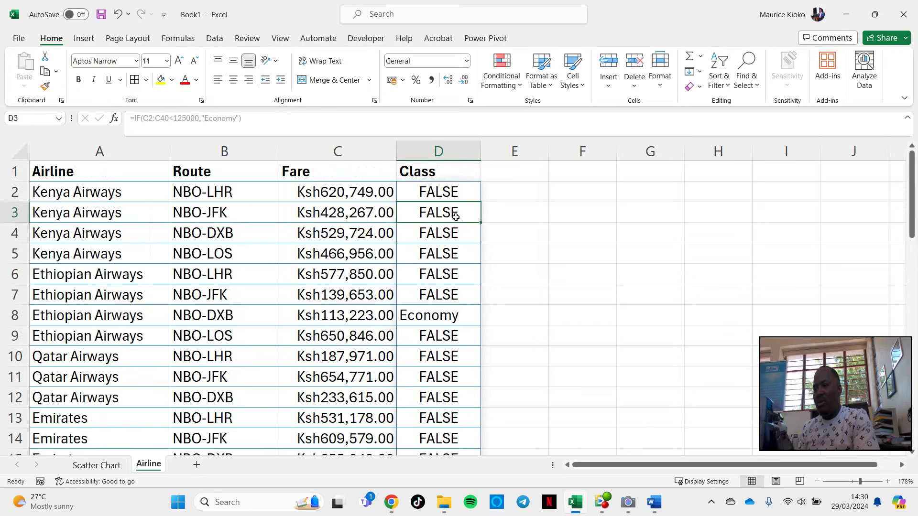
Step: Extend the fare range in the D2 formula to C2:C42, commit it and check the Class column to row 42
click(459, 192)
double_click(458, 192)
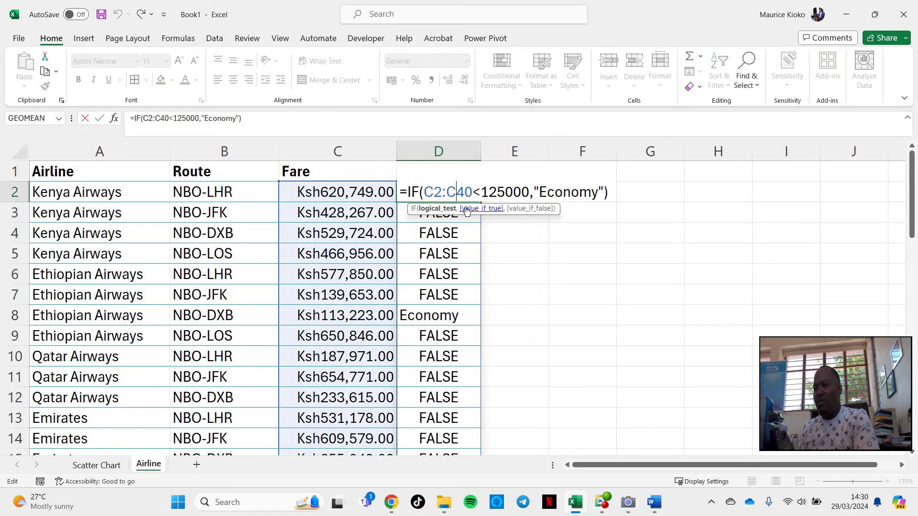
scroll(454, 373, down, 12)
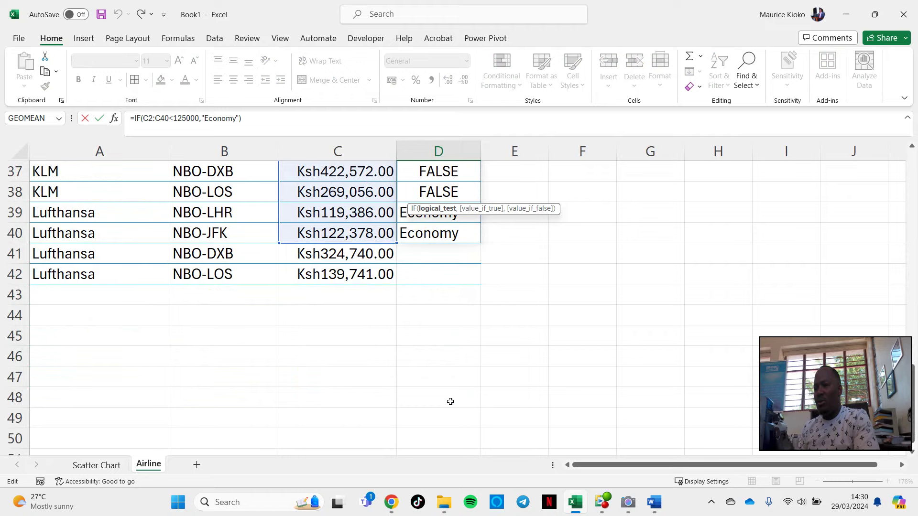
scroll(451, 401, up, 12)
key(BackSpace)
text(2)
key(Return)
scroll(447, 315, down, 9)
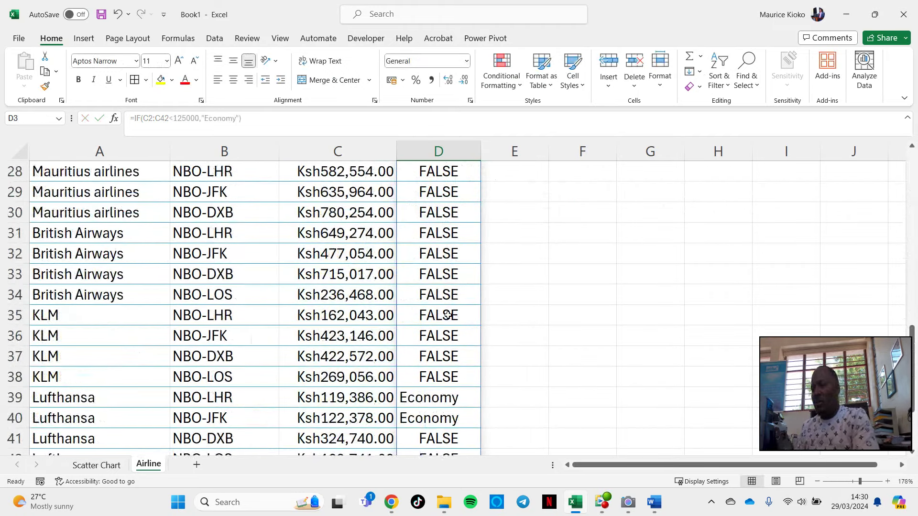
scroll(447, 315, down, 2)
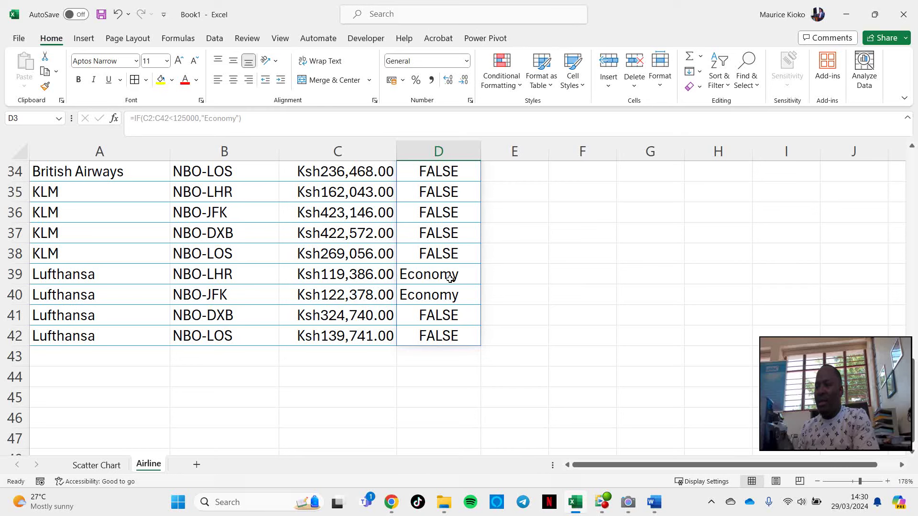
scroll(447, 282, up, 3)
scroll(437, 294, up, 8)
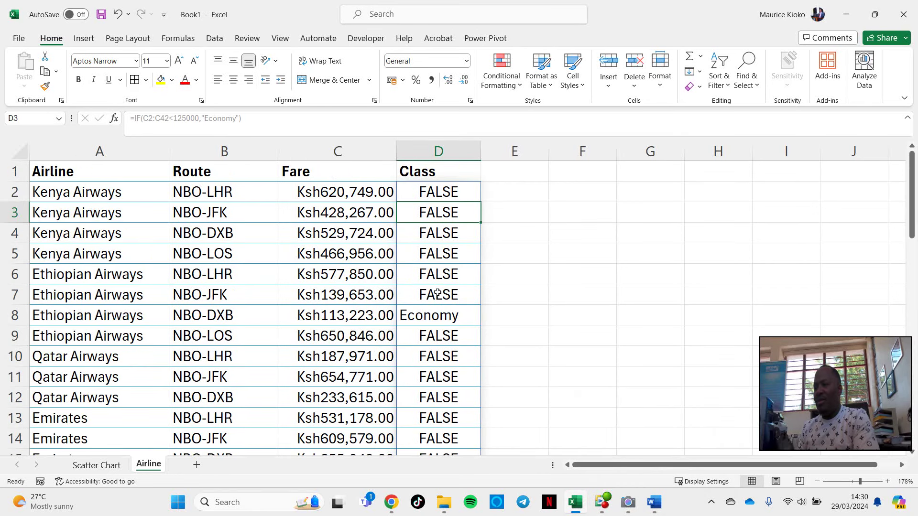
Step: Reopen the D2 formula and start a nested IF as the value if false, with the test C2:C42<
double_click(454, 193)
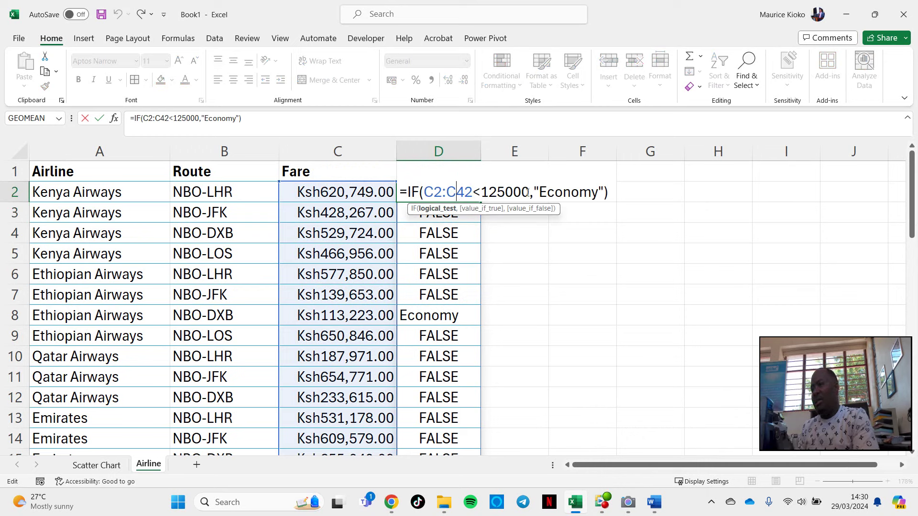
click(614, 184)
key(BackSpace)
text(,)
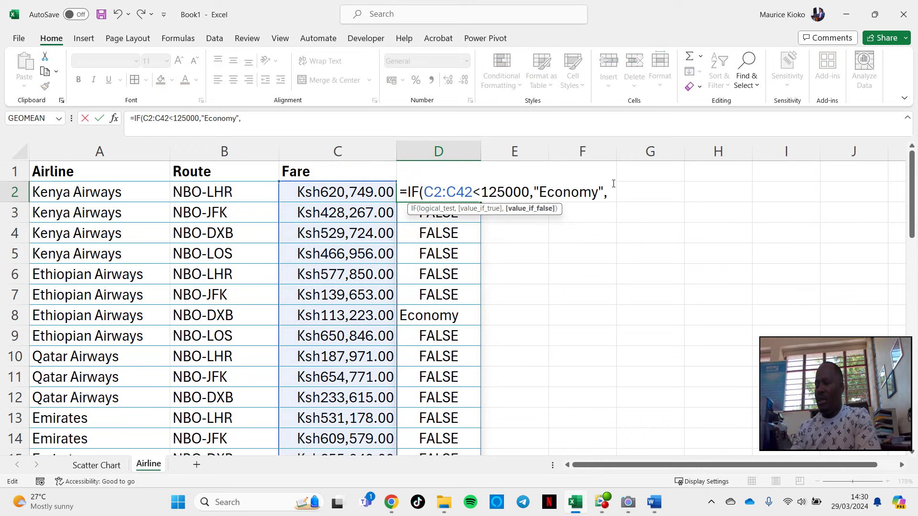
text(I)
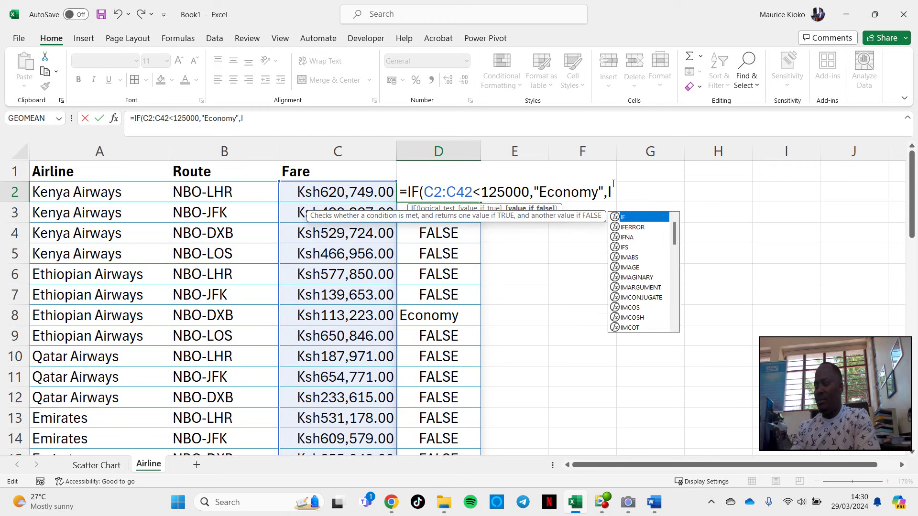
text(F)
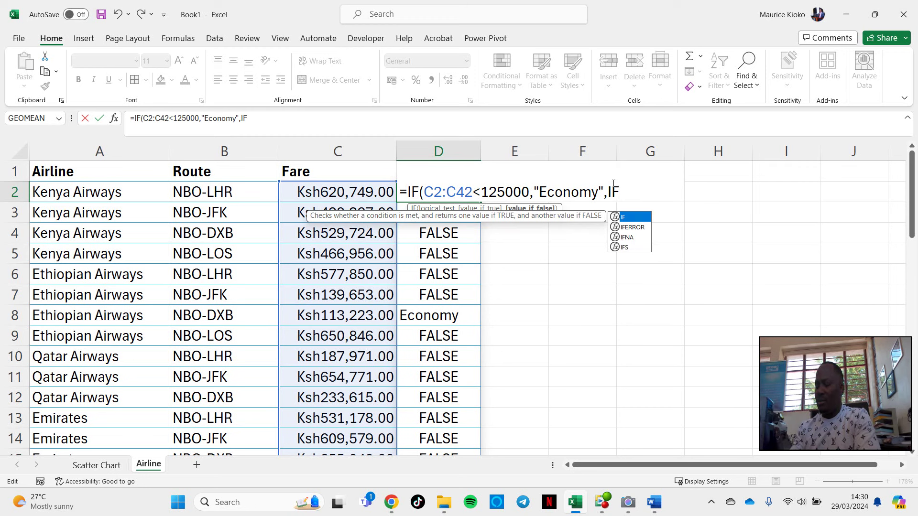
text(()
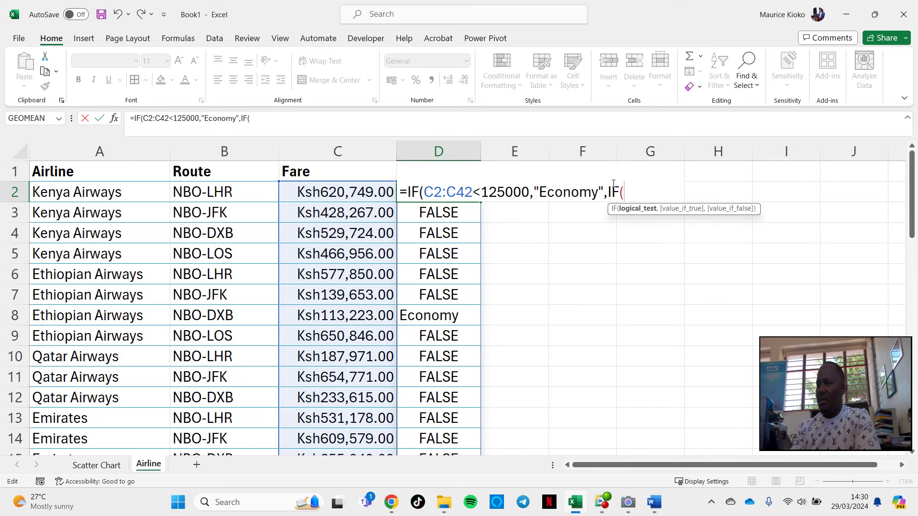
text(C2)
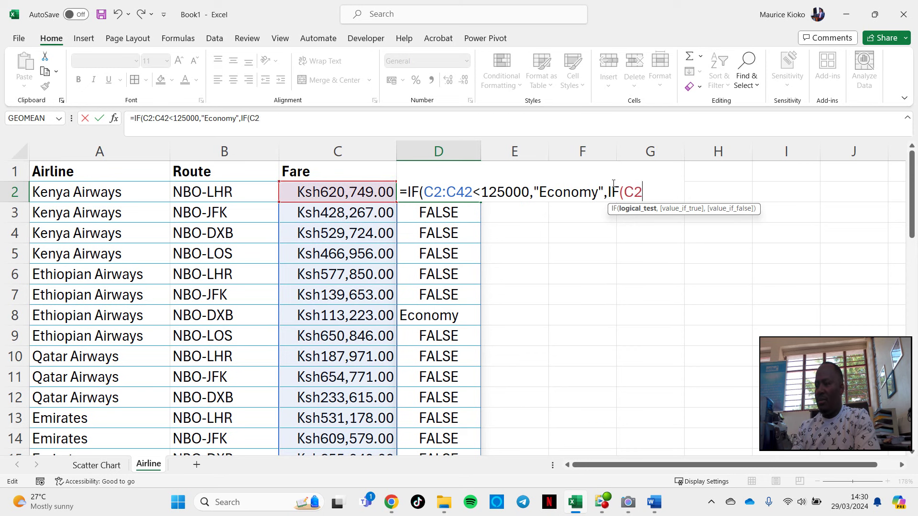
text(:C)
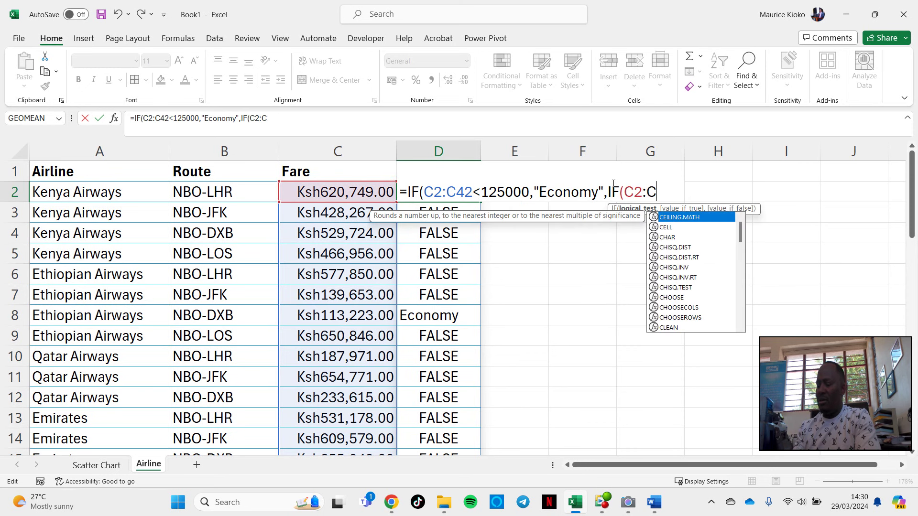
text(42<)
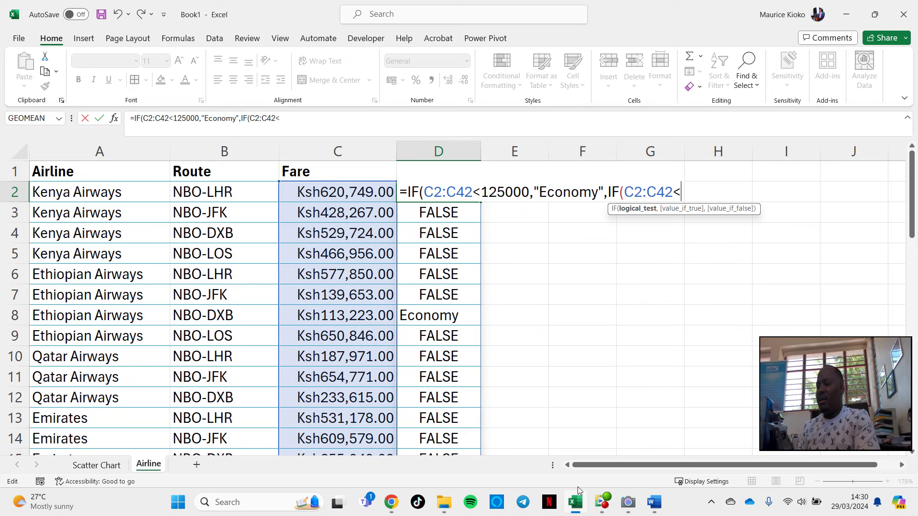
Step: Look up the class fare ranges in the Word document, return to Excel and enter 225,000 as the nested IF's limit
click(659, 508)
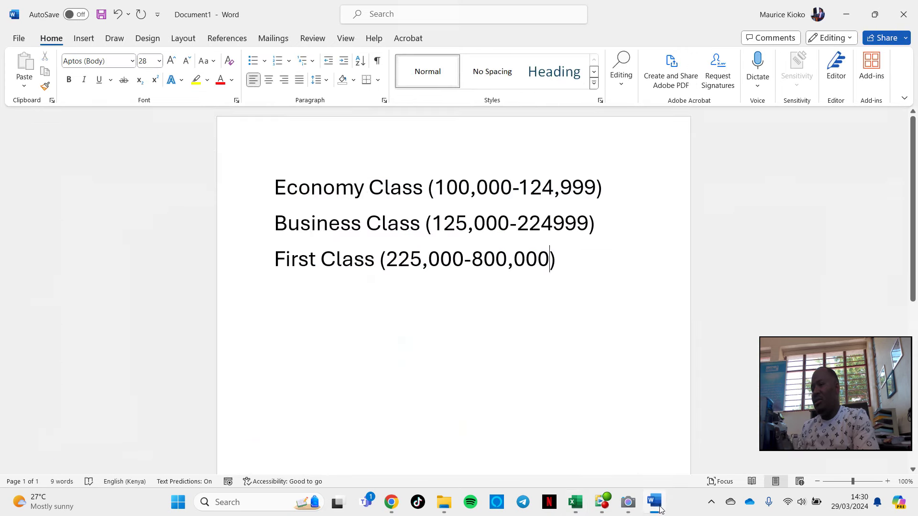
click(655, 503)
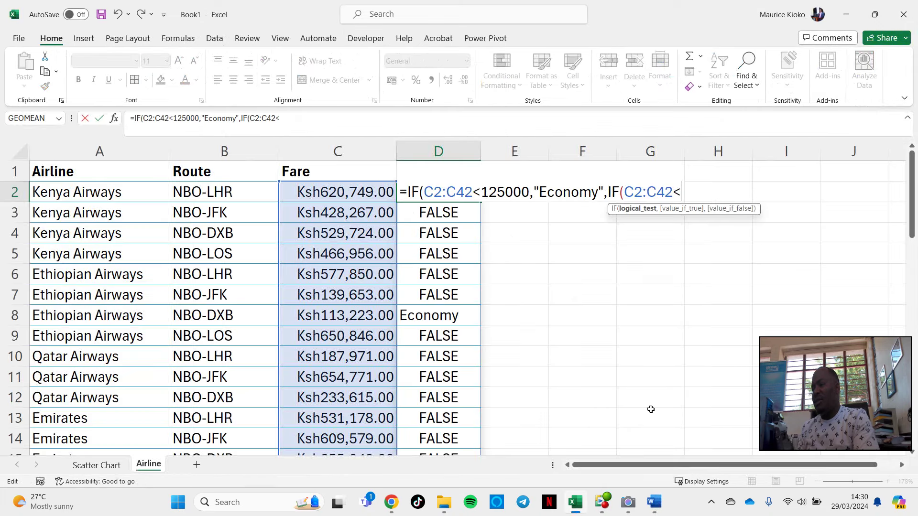
text(225,000)
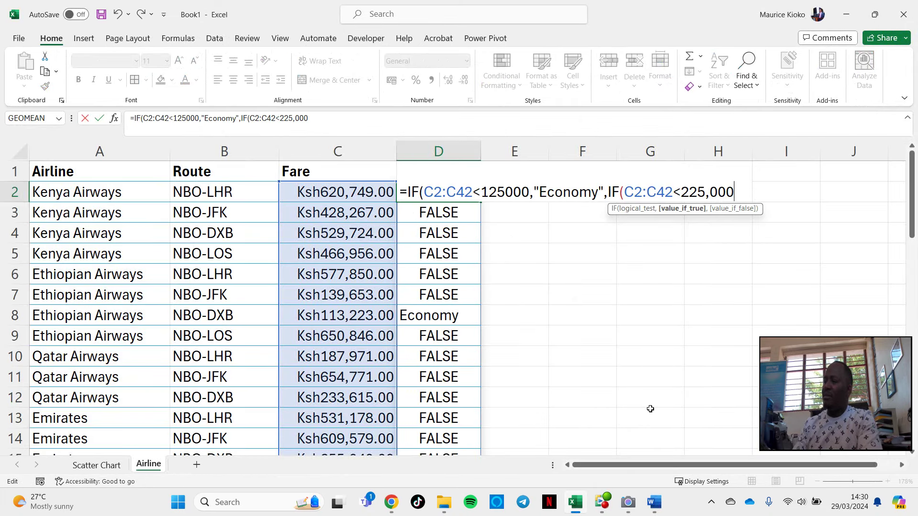
text(,)
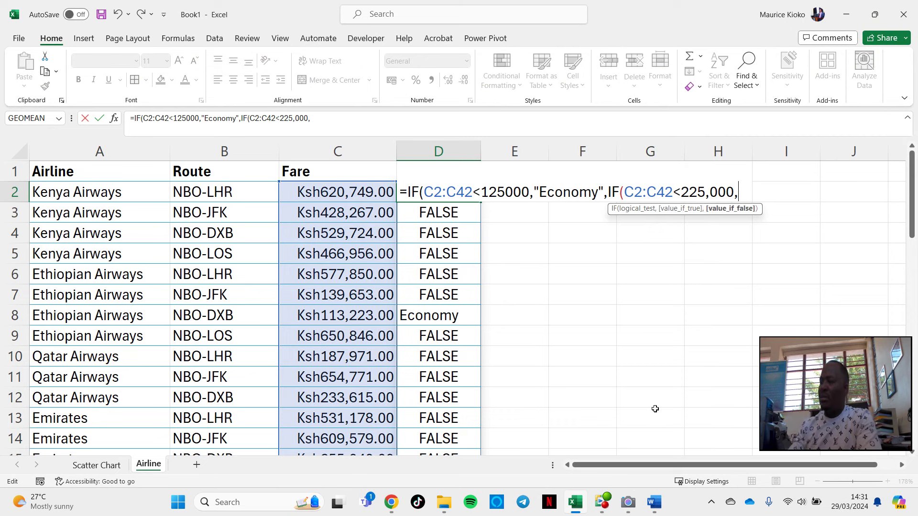
Step: Add "business" to the nested IF and commit the D2 formula with the suggested closing-bracket correction
text("First)
key(BackSpace)
key(BackSpace)
key(BackSpace)
key(BackSpace)
text(business Cla)
text(ss")
key(BackSpace)
key(BackSpace)
key(BackSpace)
key(BackSpace)
key(BackSpace)
key(BackSpace)
key(BackSpace)
text(")
key(Return)
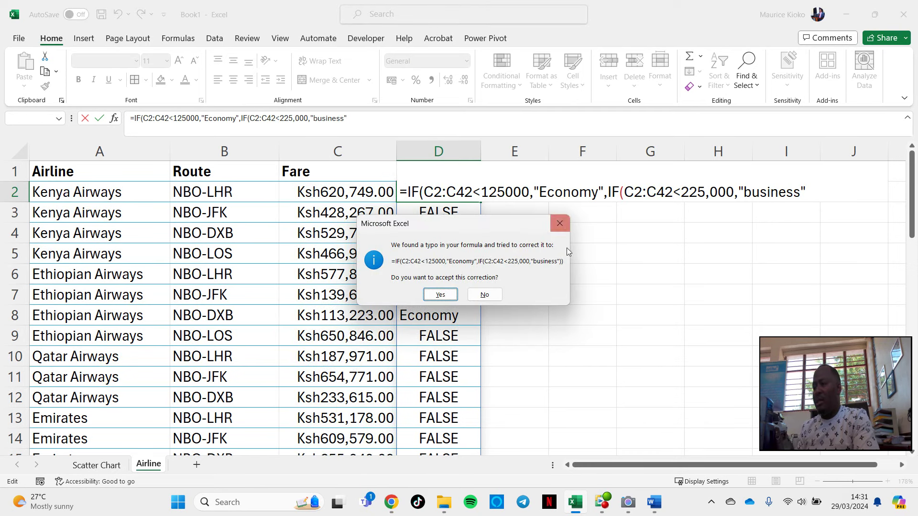
click(433, 294)
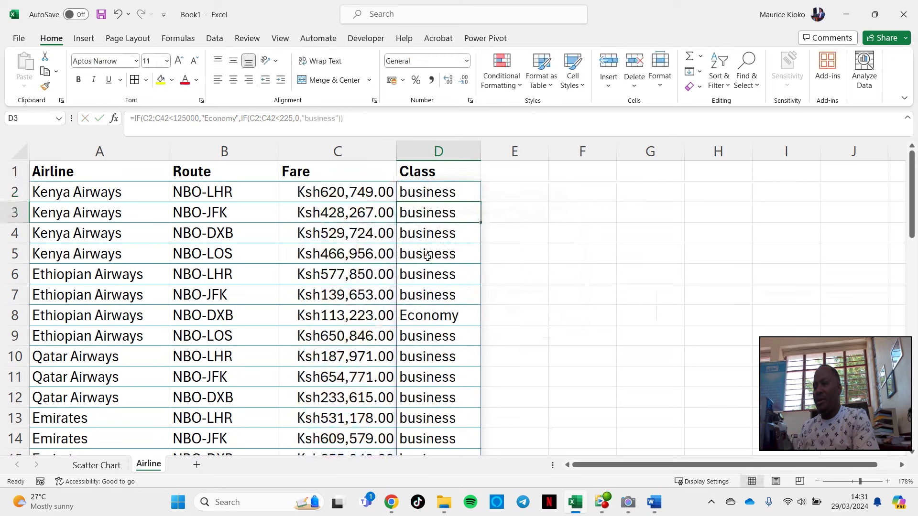
scroll(430, 272, down, 11)
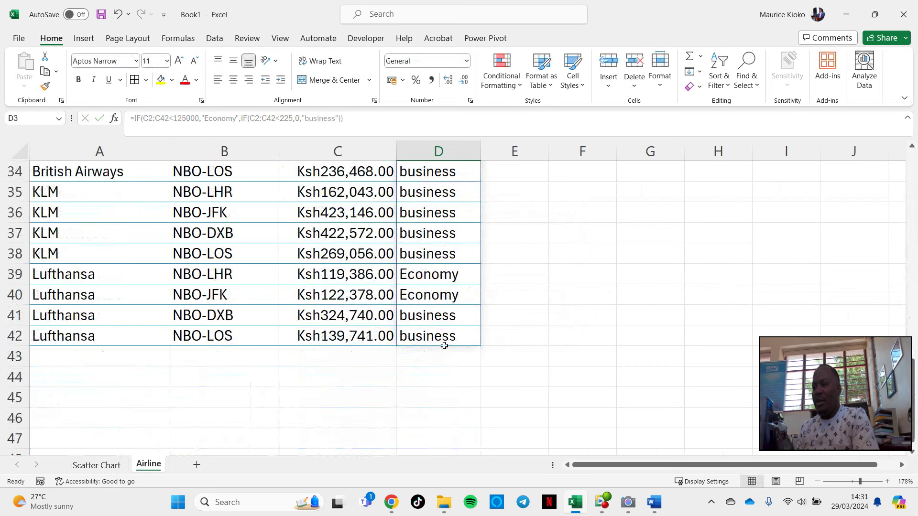
scroll(437, 274, up, 11)
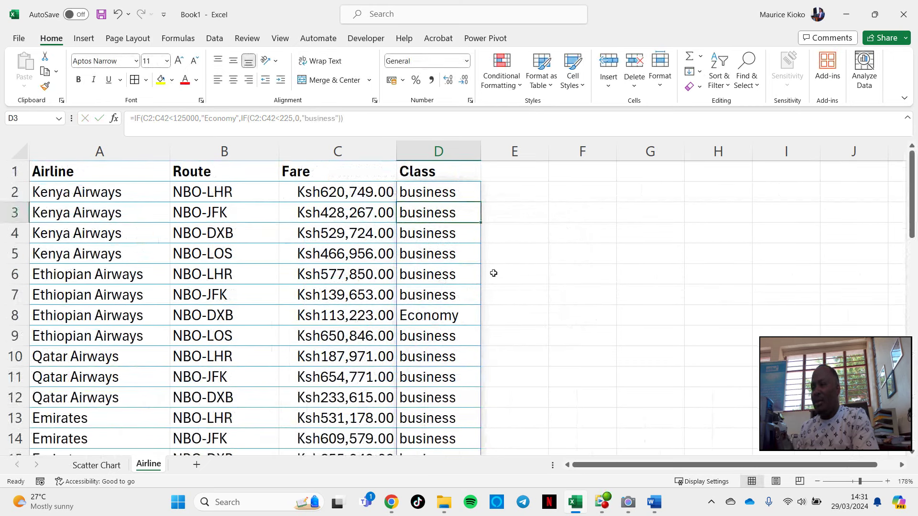
Step: Correct the nested IF's limit in the D2 formula to 225000 without a comma and commit it
click(446, 193)
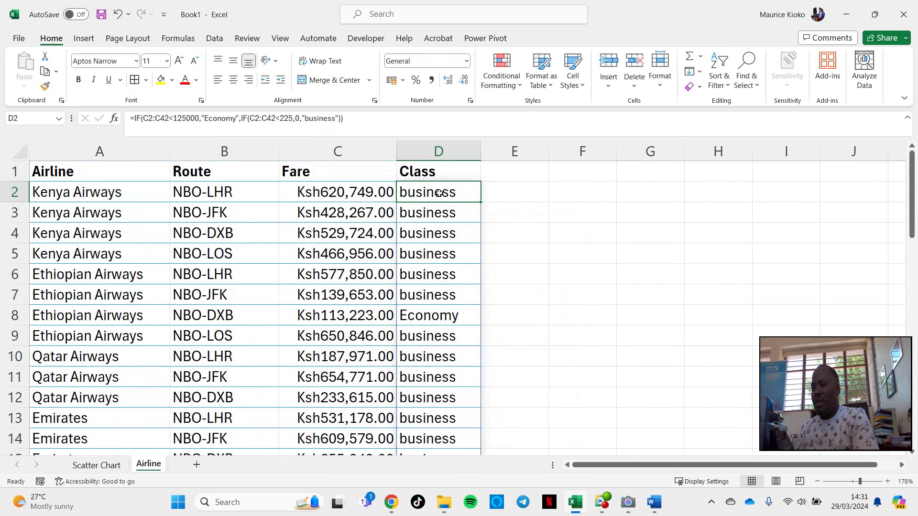
double_click(440, 193)
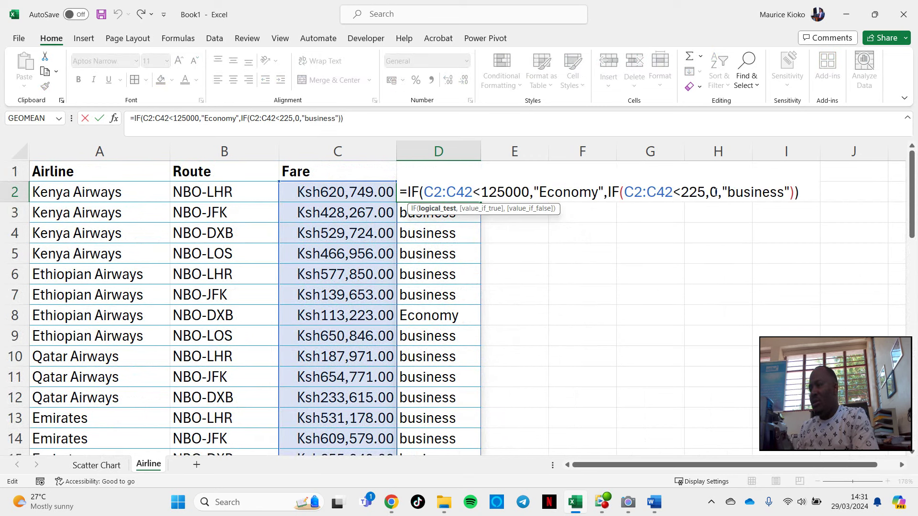
click(717, 193)
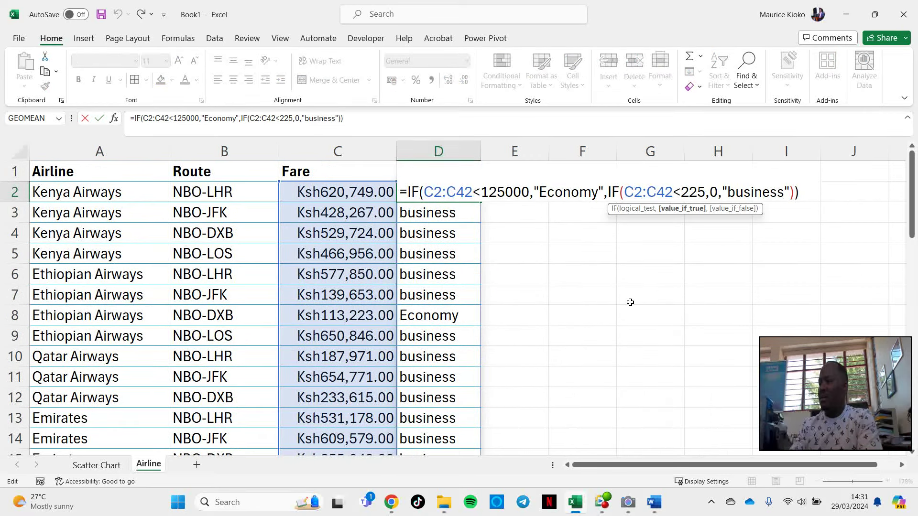
key(BackSpace)
key(BackSpace)
text(000)
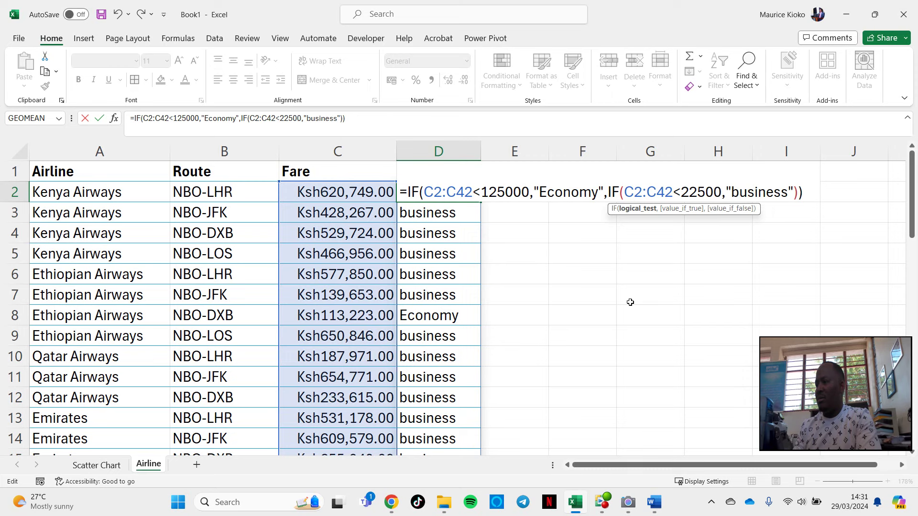
key(Return)
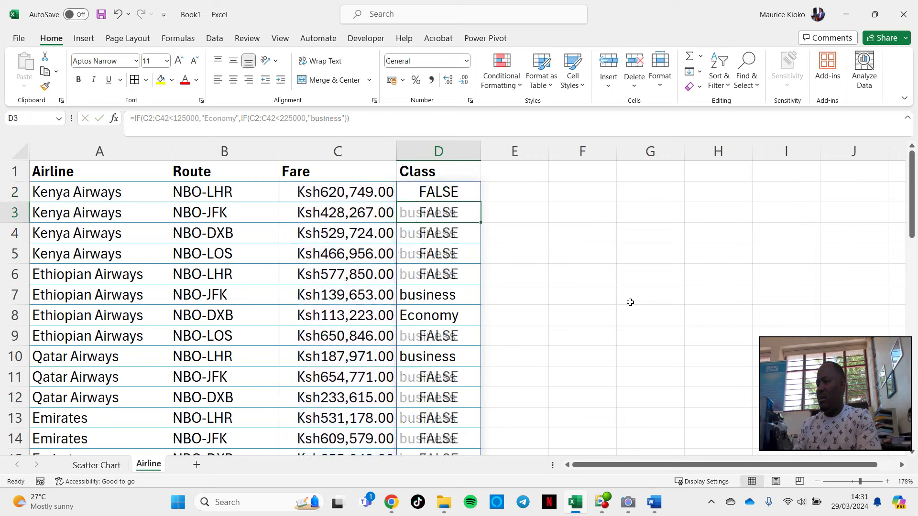
Step: Examine the Class column from top to bottom against the fares to see which rows are classified as business
click(444, 295)
scroll(456, 325, down, 6)
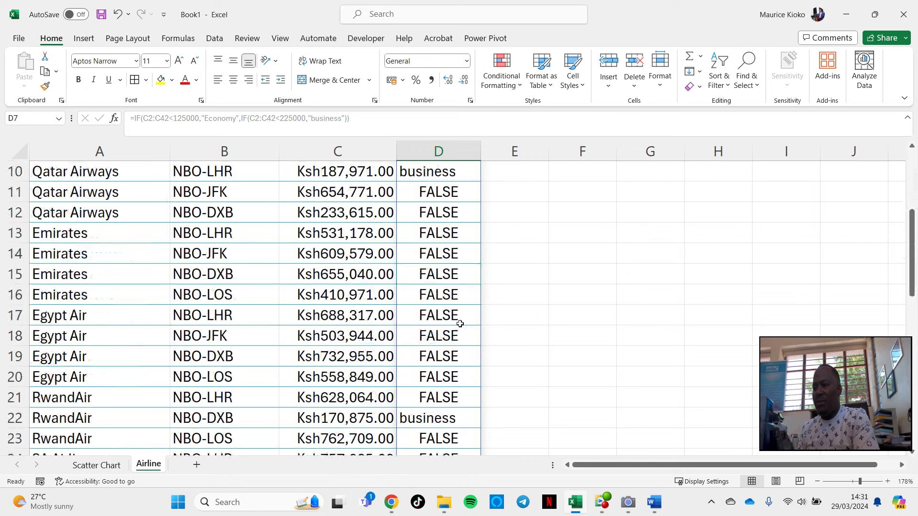
scroll(445, 275, down, 1)
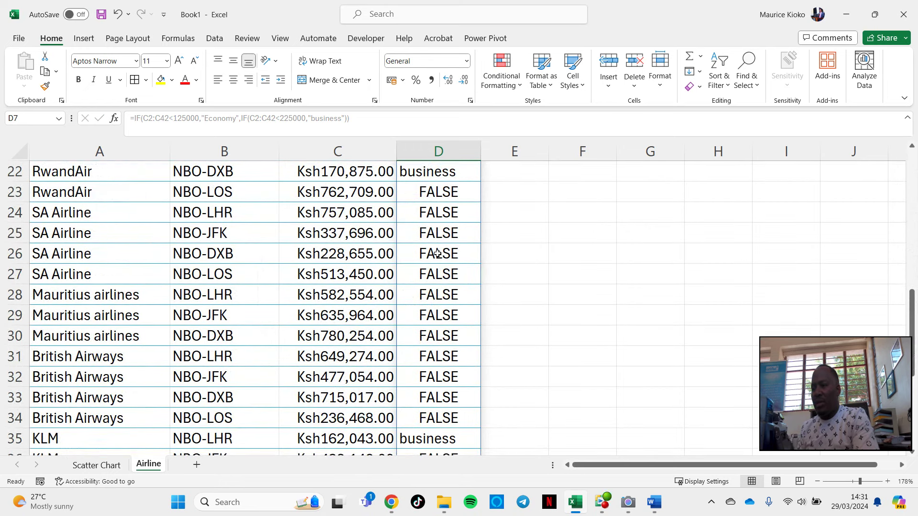
scroll(437, 254, down, 1)
scroll(432, 287, down, 4)
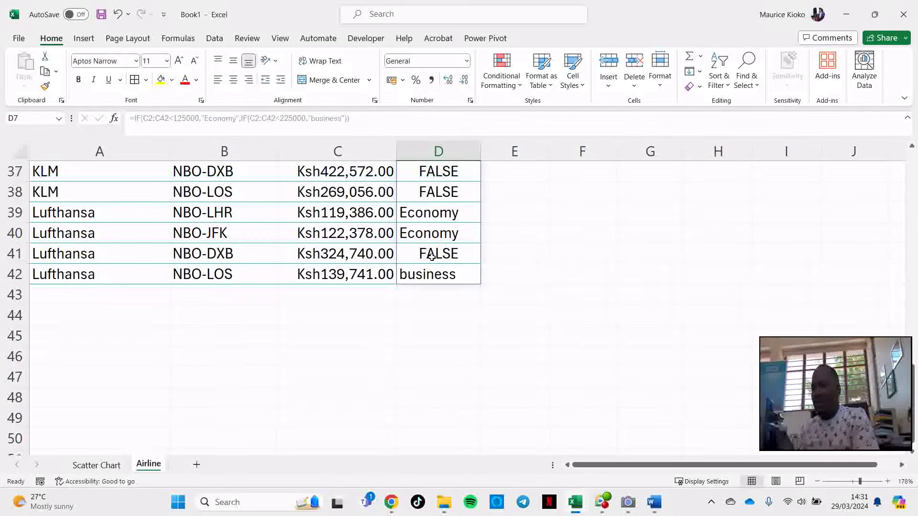
scroll(431, 257, up, 3)
scroll(431, 257, up, 9)
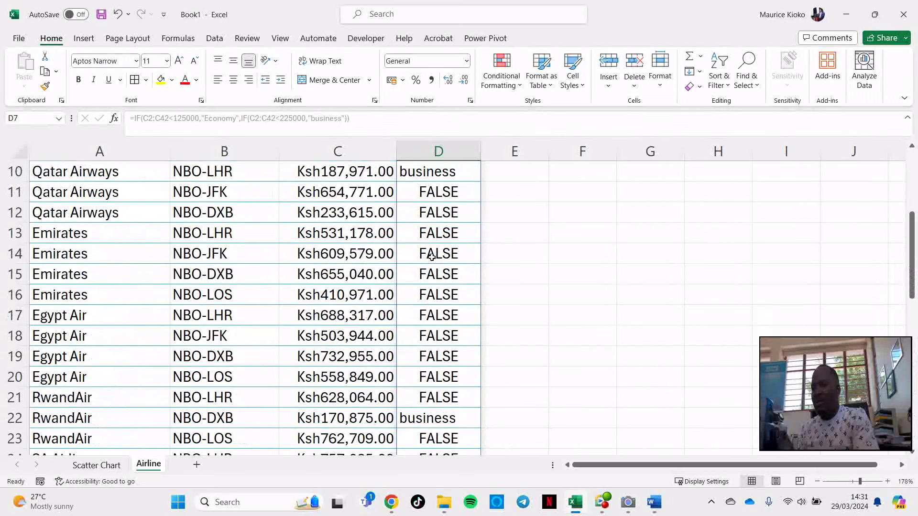
scroll(432, 257, down, 2)
scroll(432, 257, up, 2)
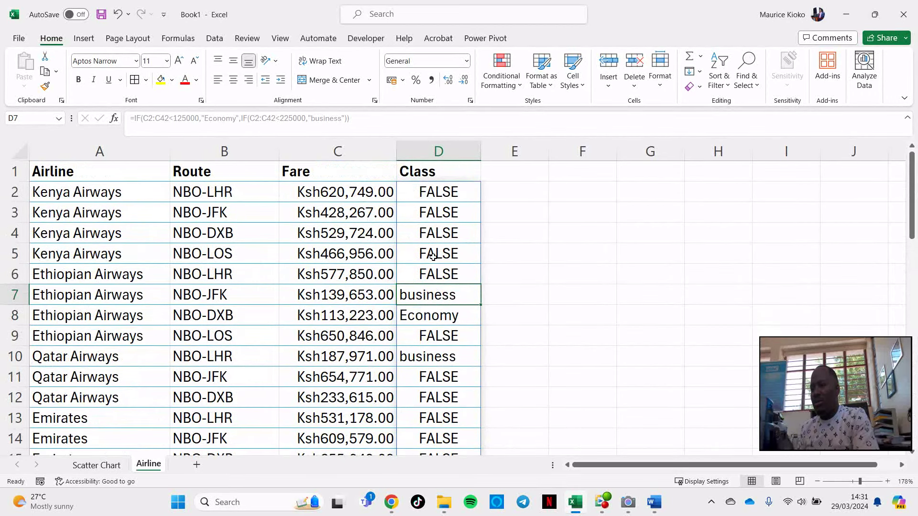
Step: Switch to the Word document and set the Business Class upper limit to 299999 and the First Class lower limit to 300,000
double_click(445, 197)
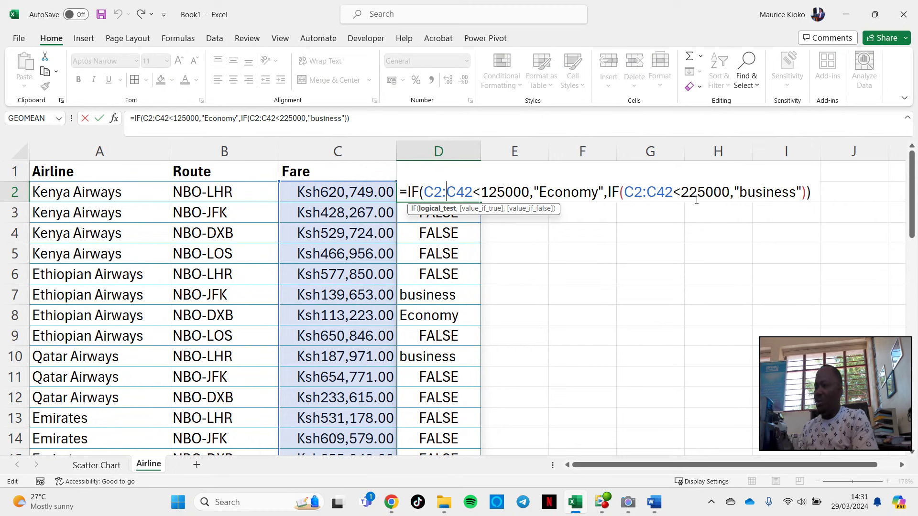
click(655, 506)
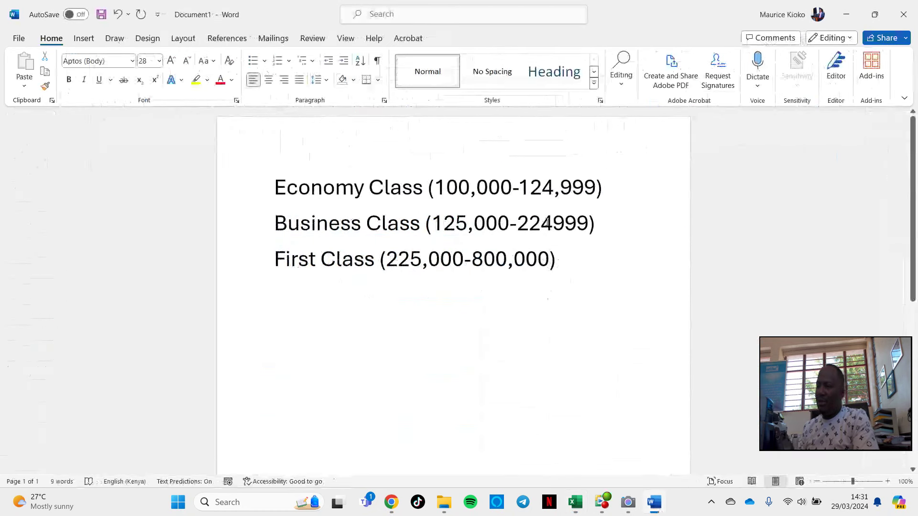
click(552, 222)
drag(528, 224, 556, 219)
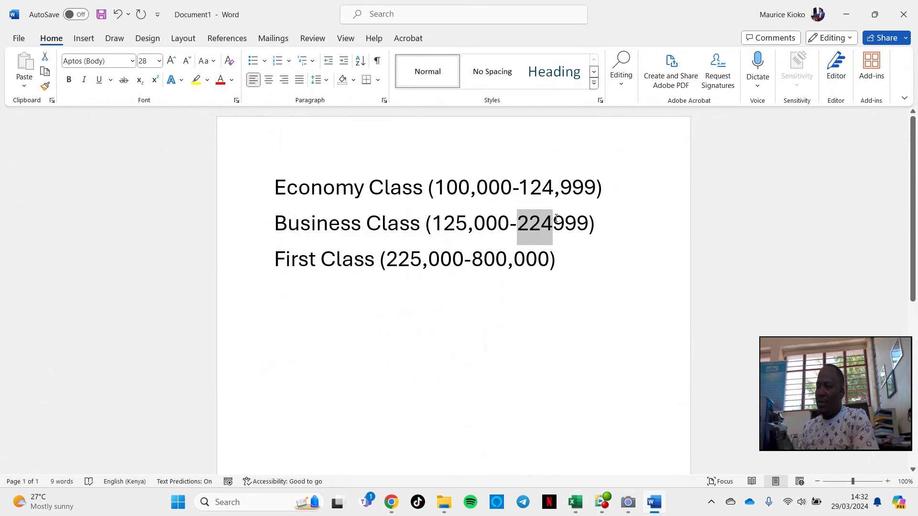
text(9)
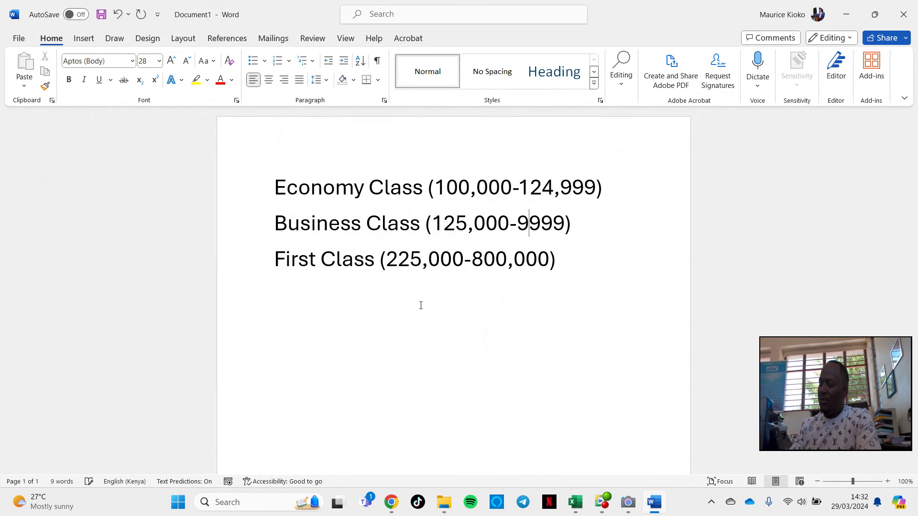
key(BackSpace)
text(2999)
key(BackSpace)
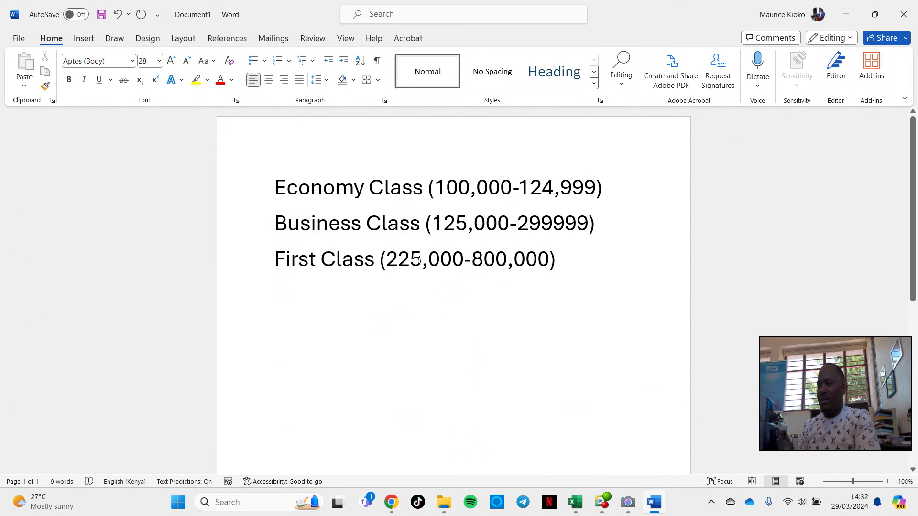
drag(419, 260, 387, 260)
text(300)
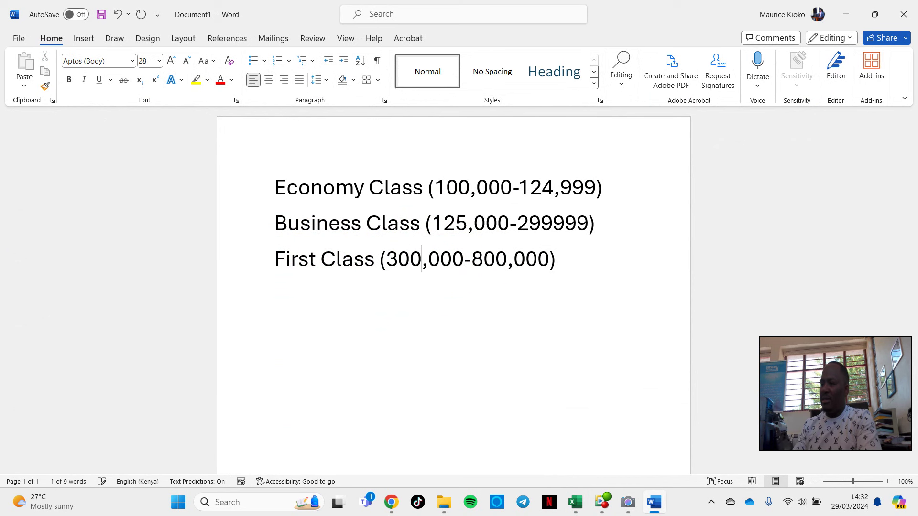
Step: Return to Excel, set the nested IF's limit to 300000 in the D2 formula, commit it and check the Class column
click(666, 505)
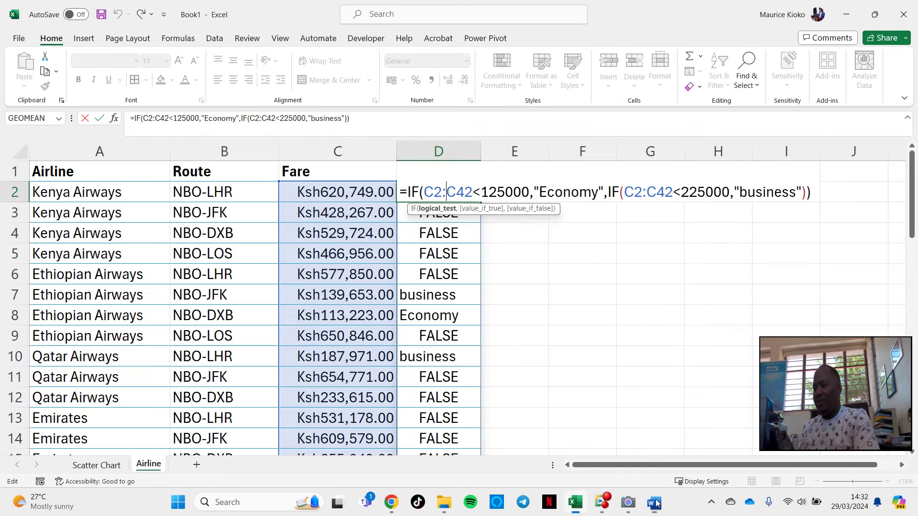
click(705, 191)
key(BackSpace)
key(BackSpace)
key(BackSpace)
text(33)
key(BackSpace)
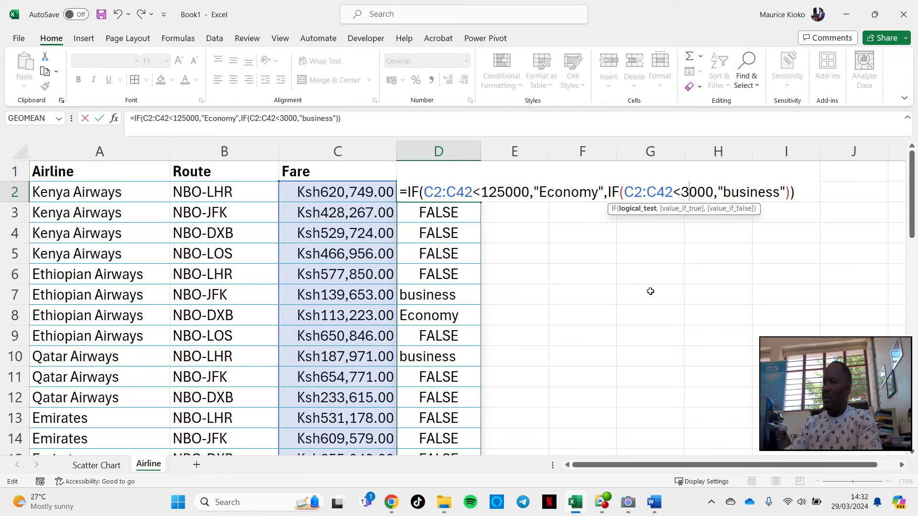
text(00)
key(Return)
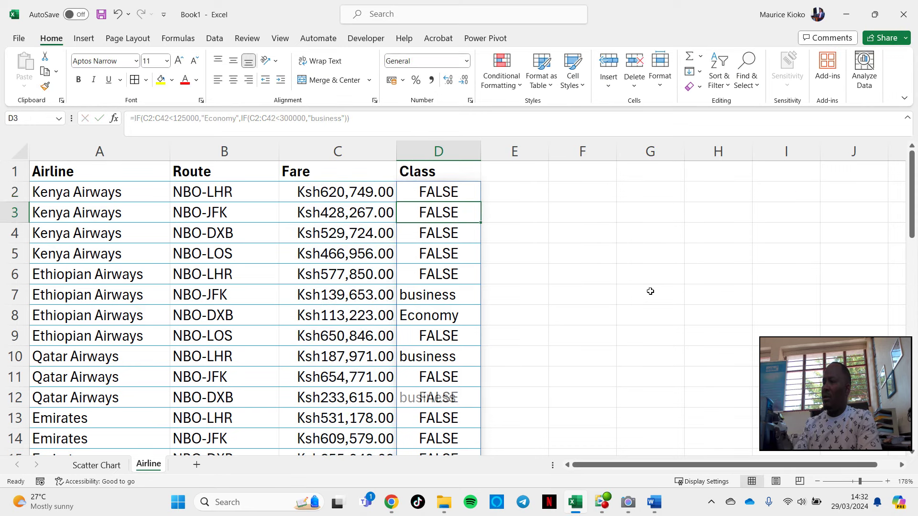
scroll(455, 334, down, 8)
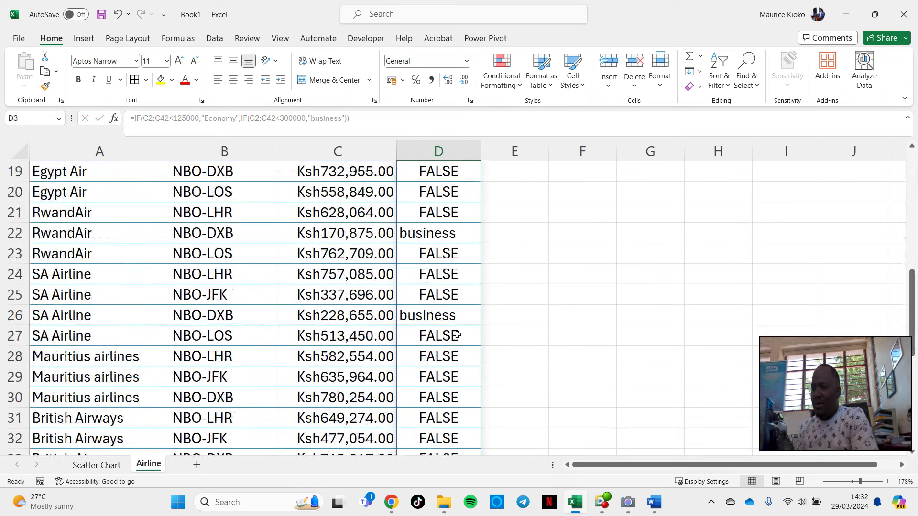
scroll(454, 333, down, 3)
scroll(447, 325, up, 6)
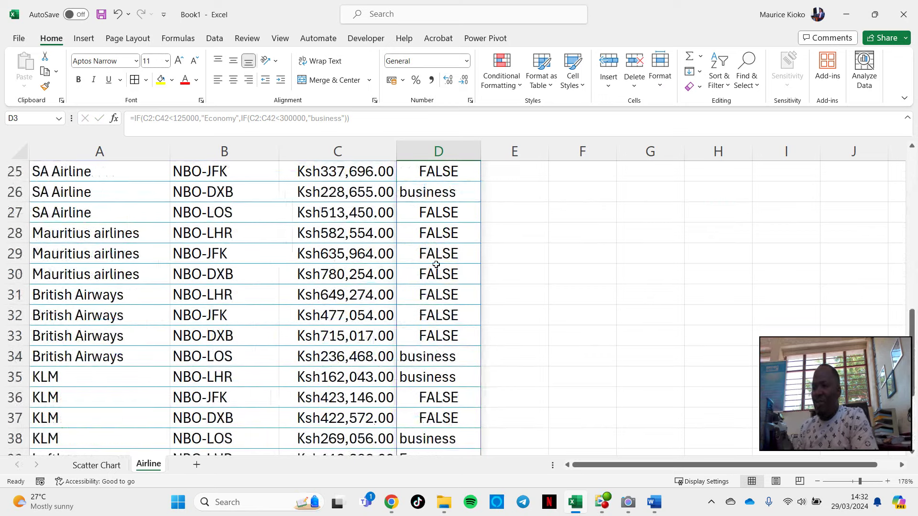
scroll(442, 295, up, 5)
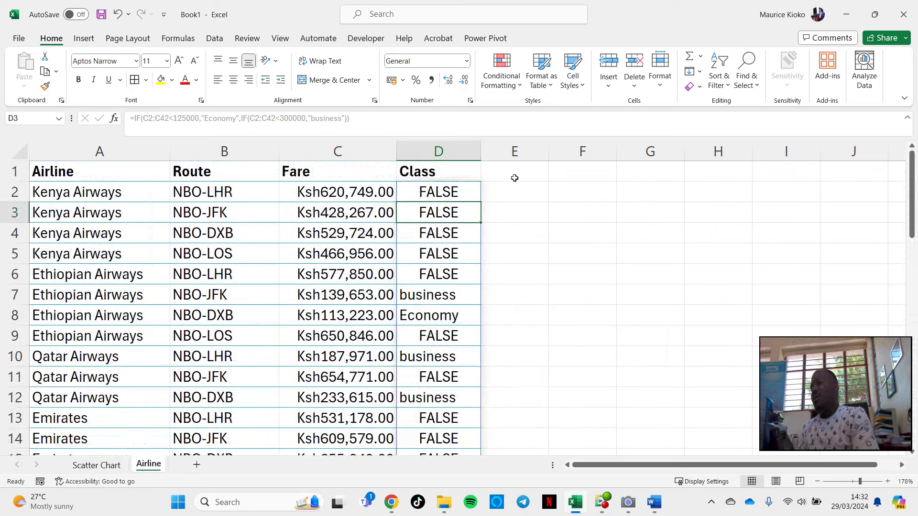
Step: Try adding a third IF testing C2:C42>124999 before "business" in the D2 formula, accepting the suggested closing-bracket correction
click(458, 188)
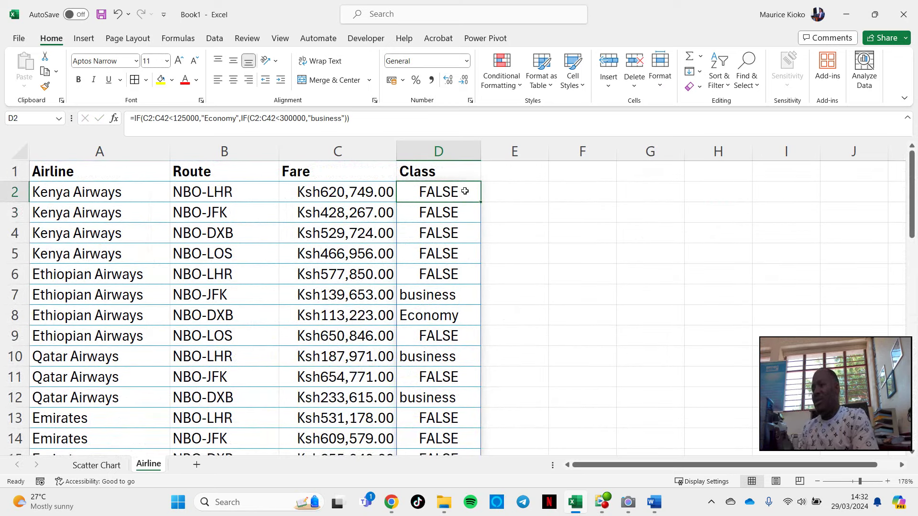
double_click(459, 190)
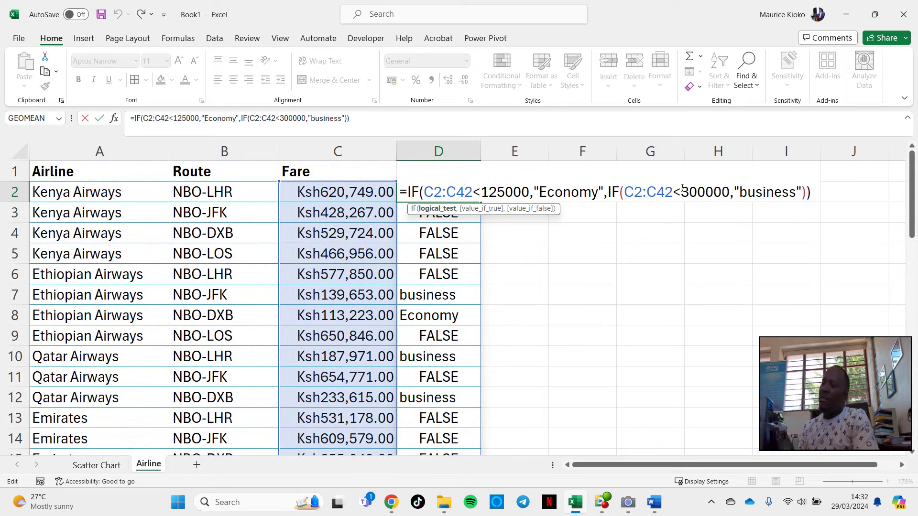
click(734, 192)
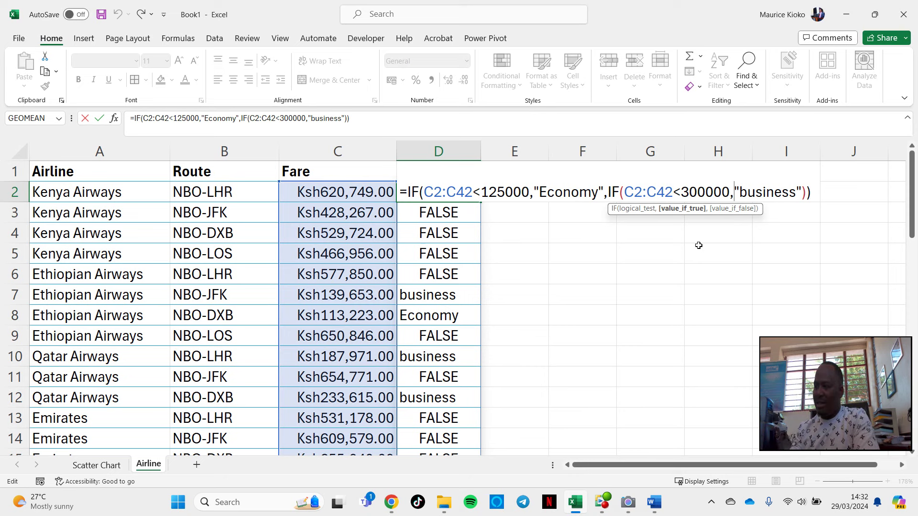
text(IF)
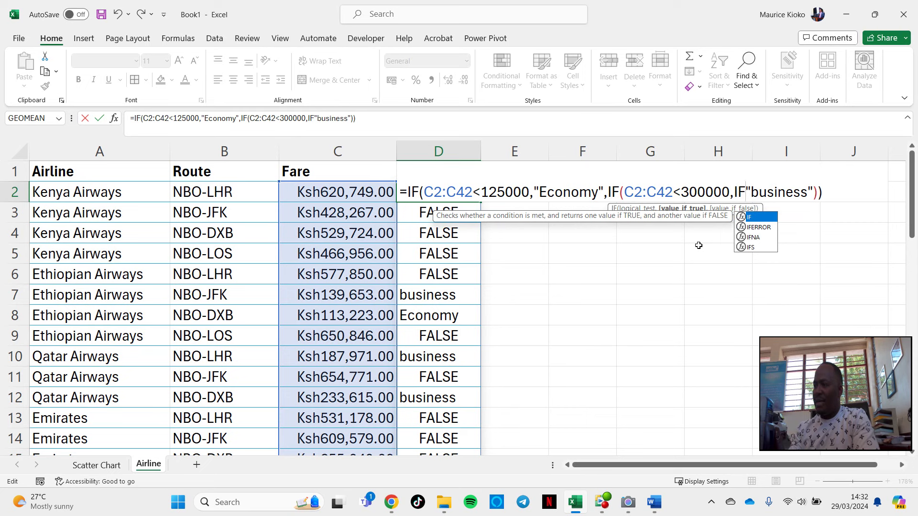
text((C2:)
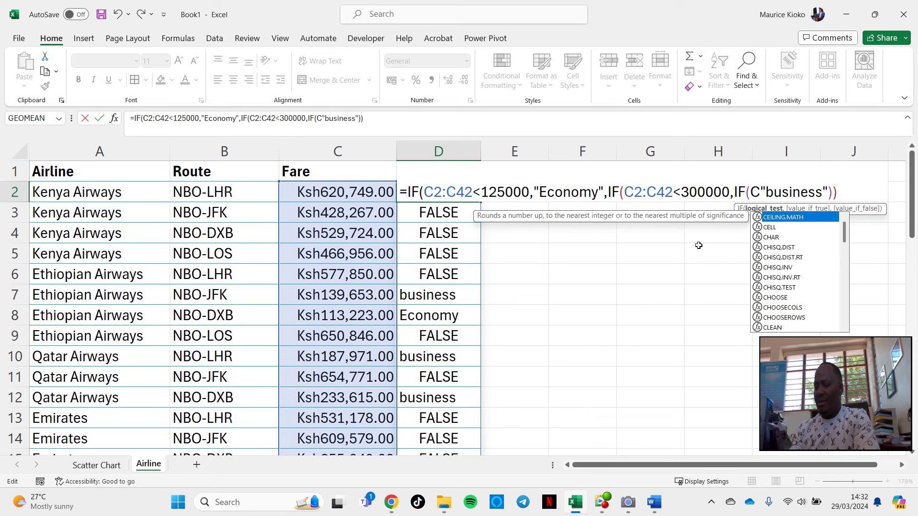
text(C42)
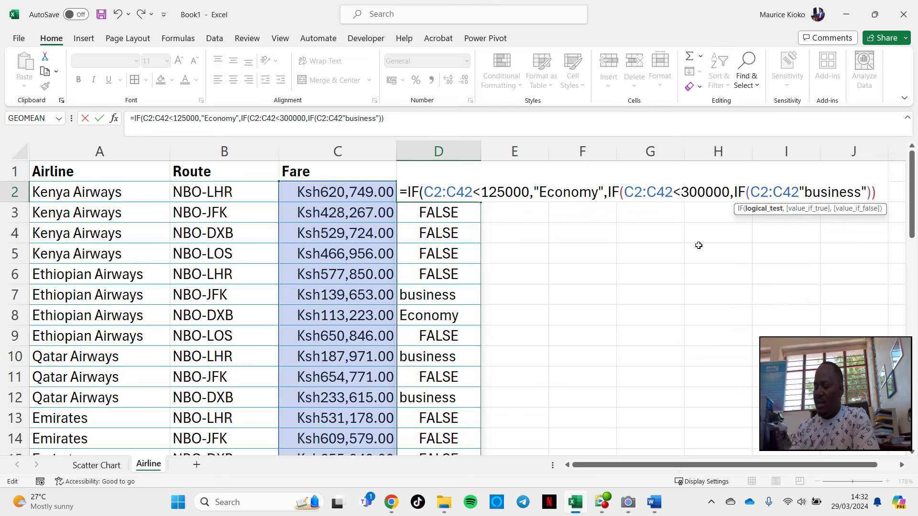
text(>)
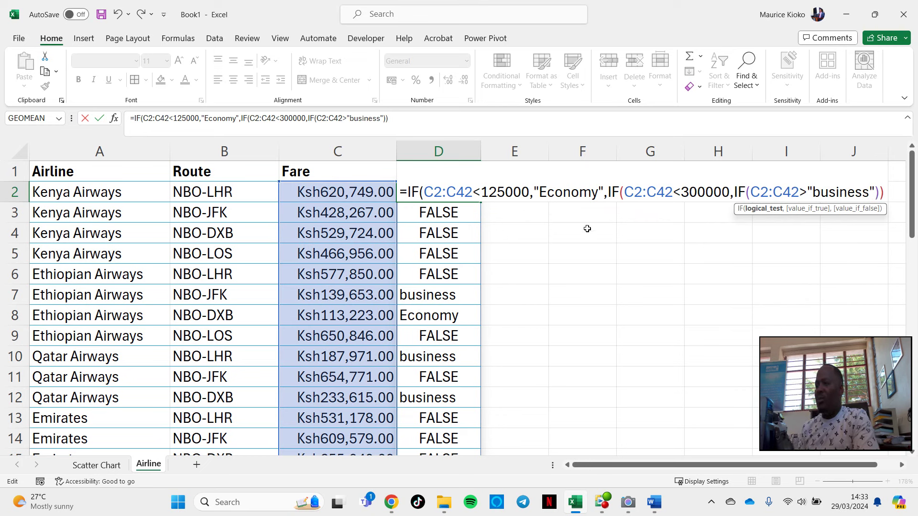
text(124)
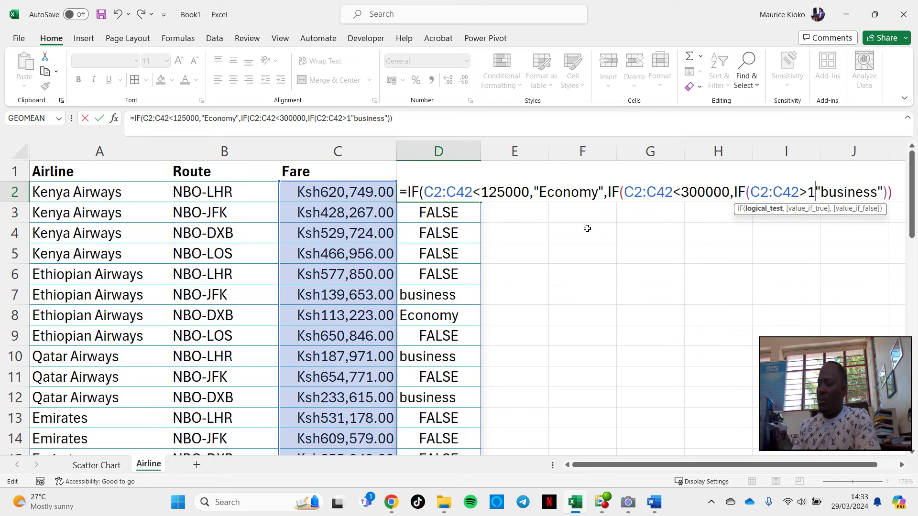
text(999)
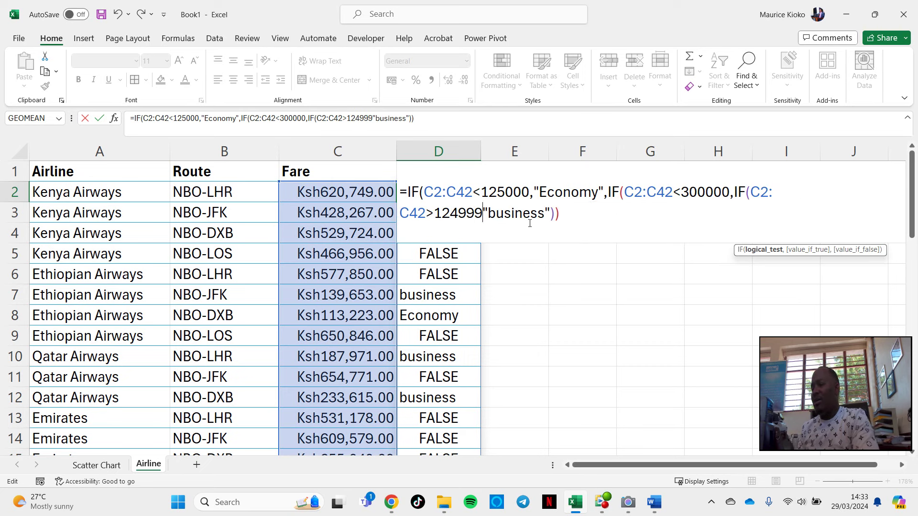
text(,)
key(Return)
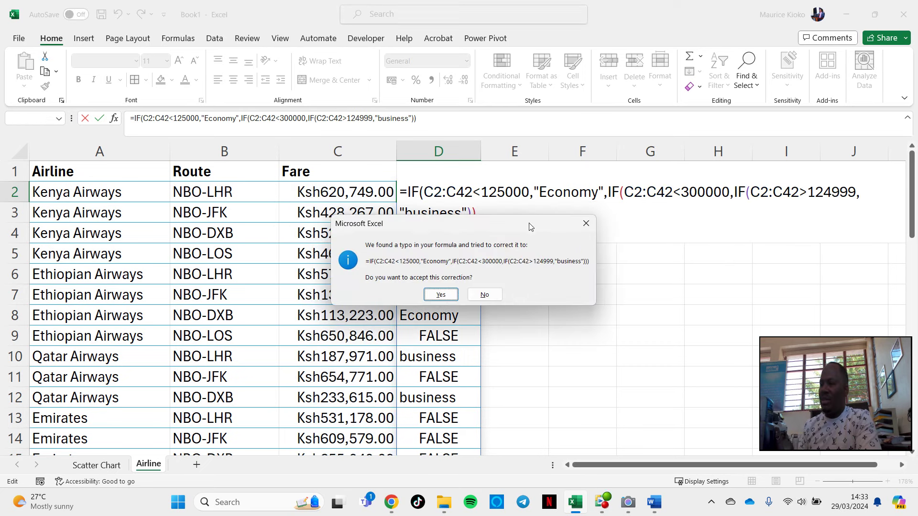
click(449, 292)
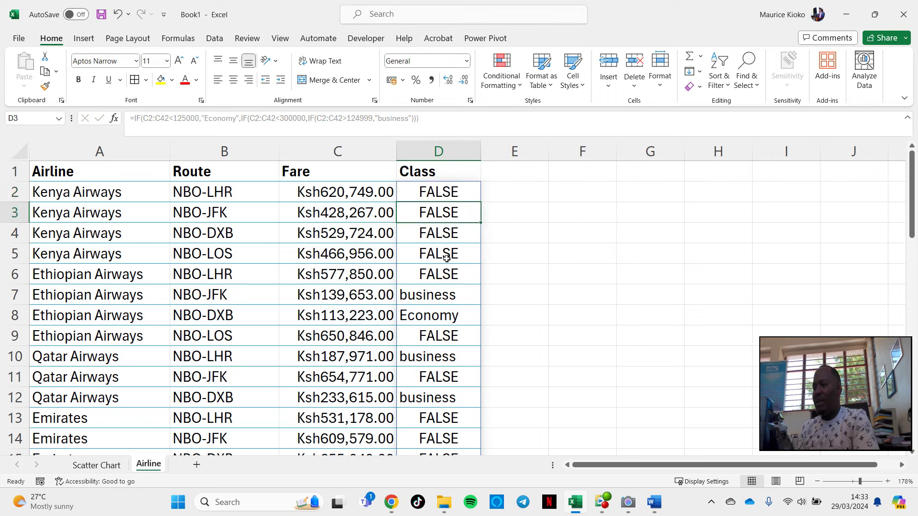
scroll(452, 301, down, 5)
scroll(452, 314, down, 1)
scroll(451, 316, up, 6)
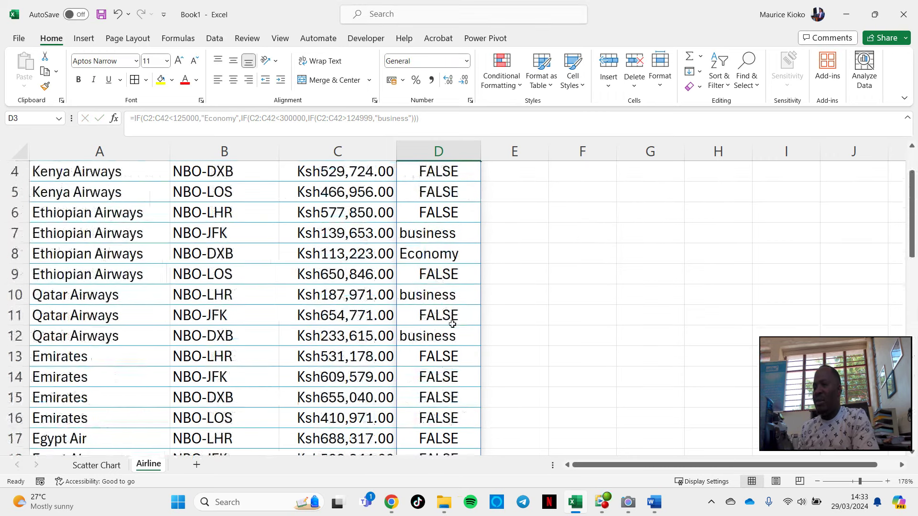
scroll(449, 326, down, 13)
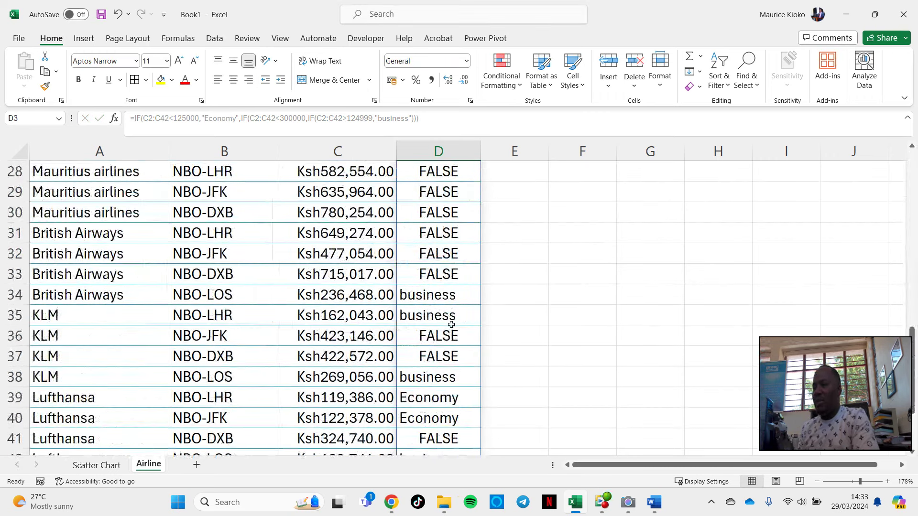
scroll(451, 327, up, 13)
Step: Remove the third IF and its C2:C42>124999 test from the D2 formula
double_click(469, 194)
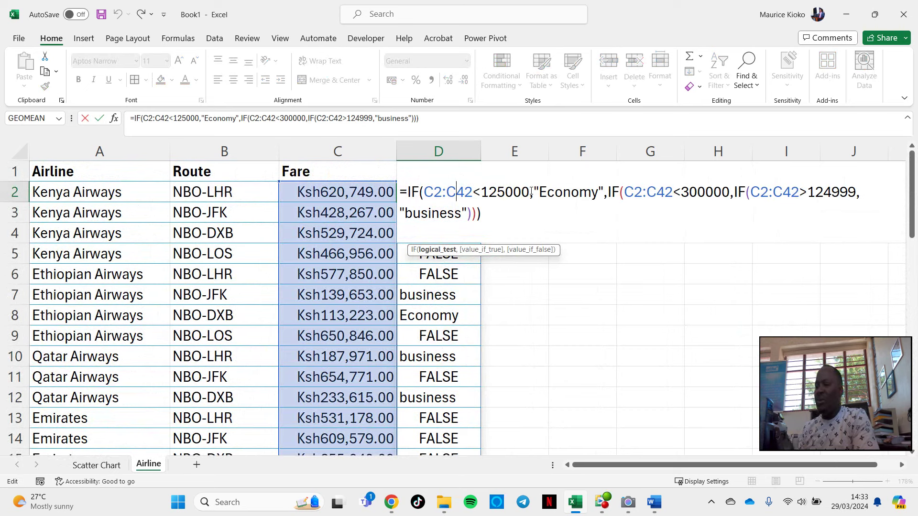
click(735, 191)
key(Delete)
key(Delete)
key(Delete)
key(Delete)
key(Delete)
key(Delete)
key(Delete)
key(Delete)
key(Delete)
key(Delete)
key(Delete)
key(Delete)
key(Delete)
key(Delete)
key(Delete)
key(Delete)
key(Delete)
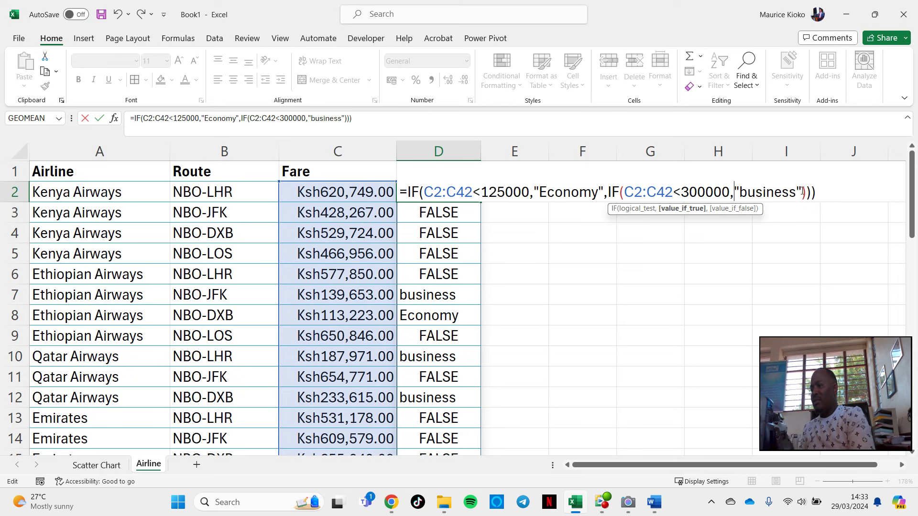
Step: Add "First" as the nested IF's value if false, close both IFs, commit the D2 formula and review the Class column
key(BackSpace)
key(BackSpace)
key(BackSpace)
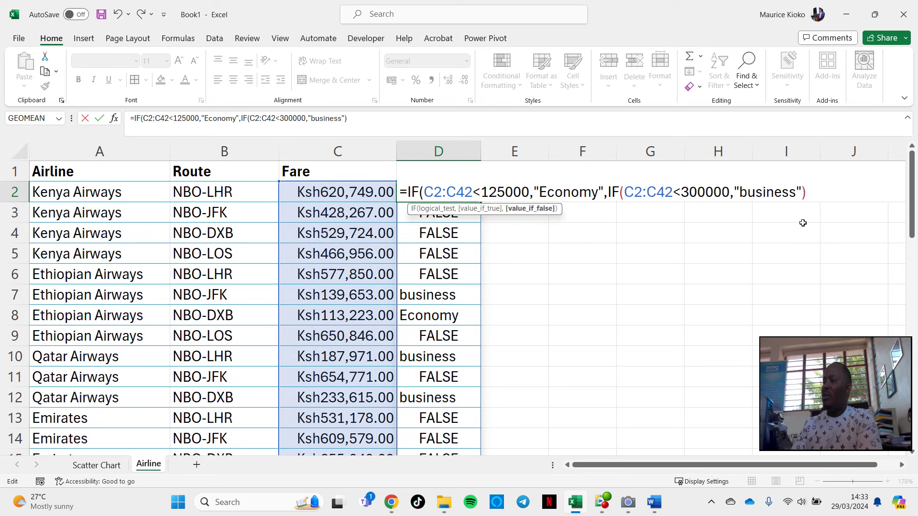
text(,)
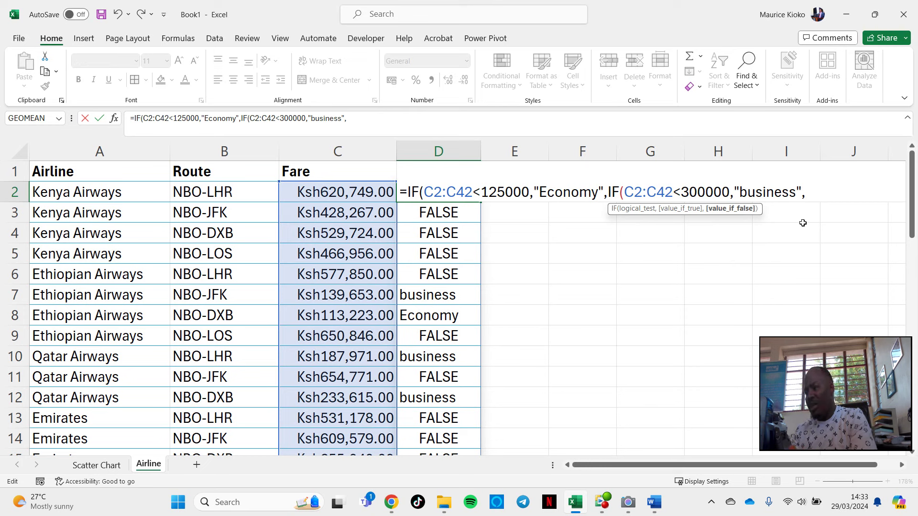
text("Fis)
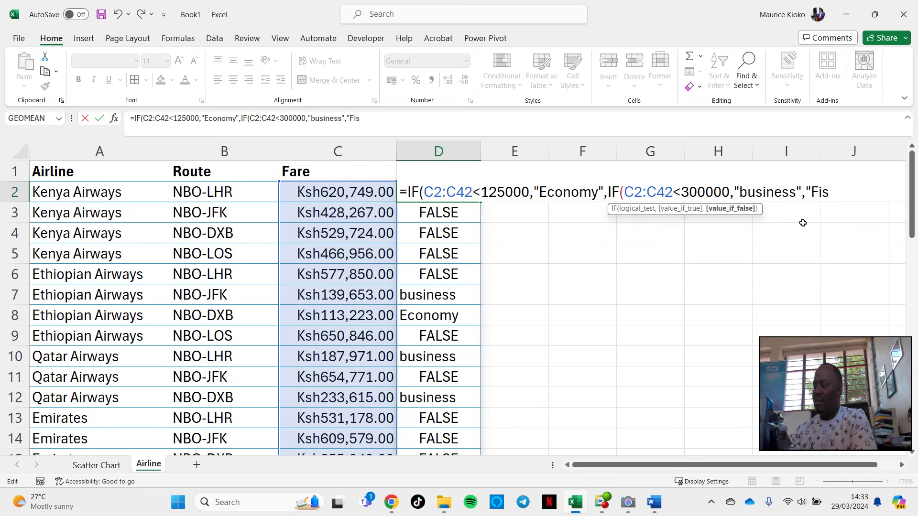
text(st")
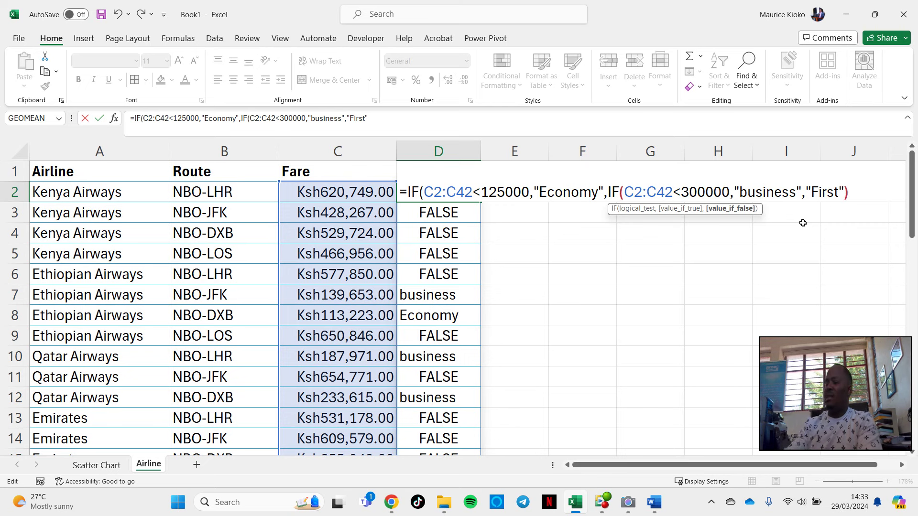
text()))
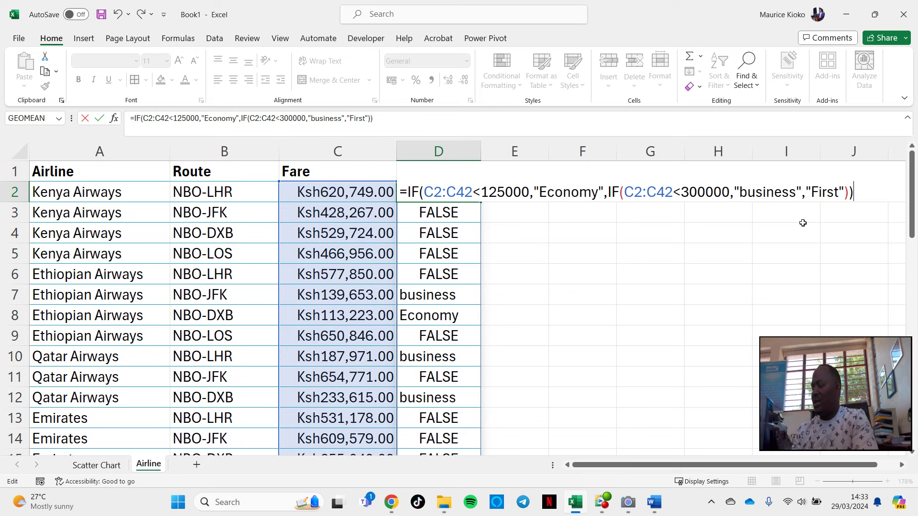
key(Return)
scroll(469, 227, down, 13)
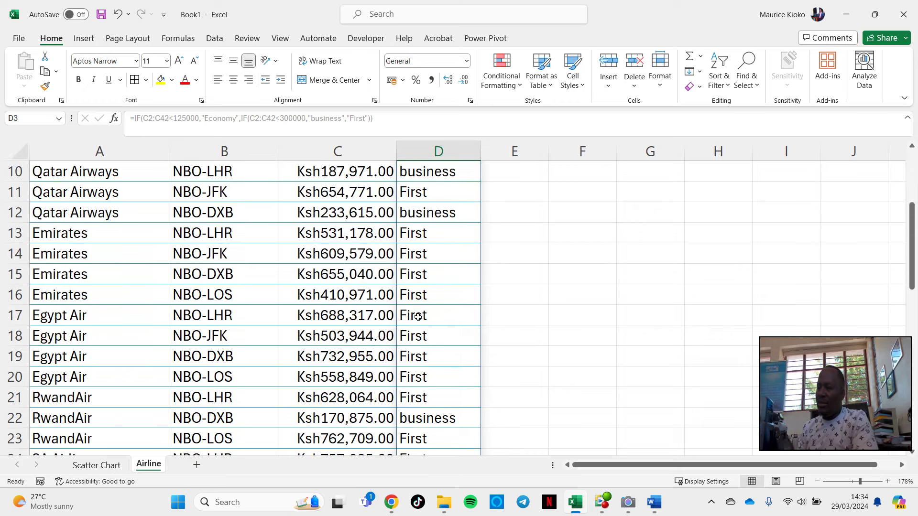
scroll(426, 310, up, 13)
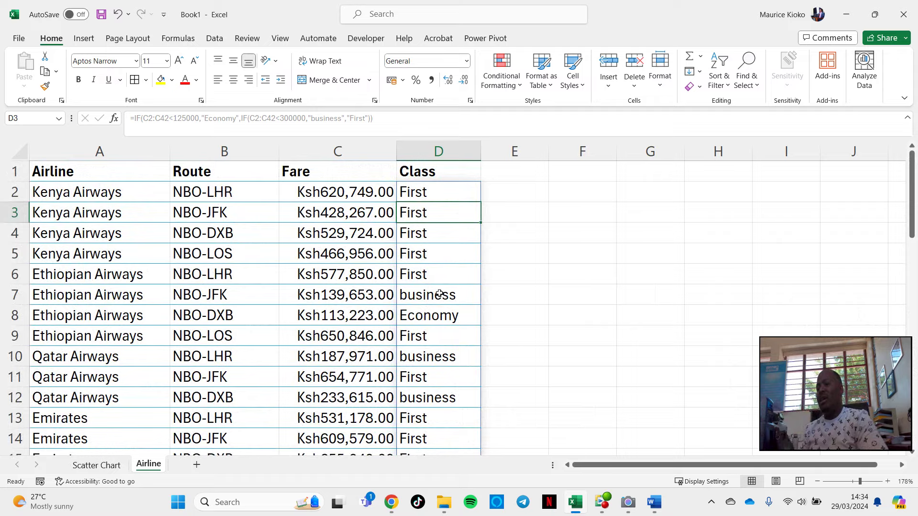
scroll(440, 294, down, 1)
scroll(439, 294, down, 3)
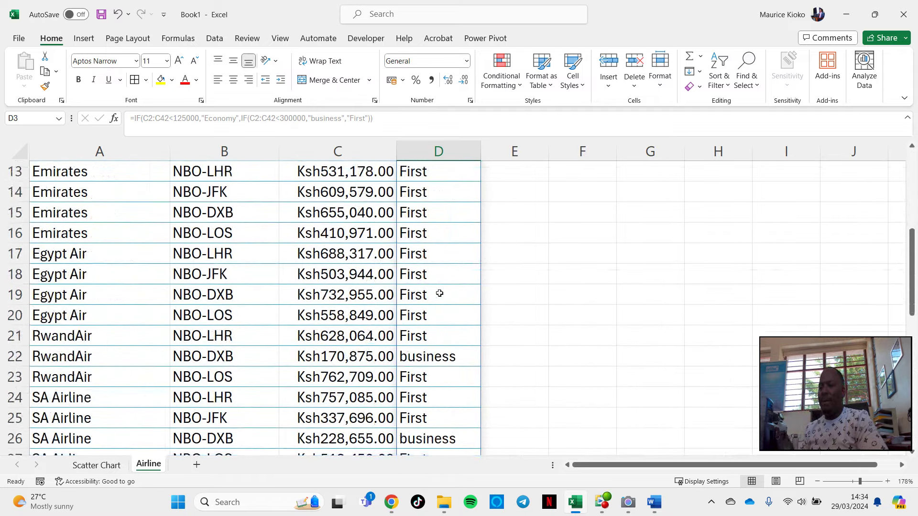
Step: Set the nested IF's upper limit to 400000 in the D2 formula, commit it and review the Class column
scroll(440, 293, up, 4)
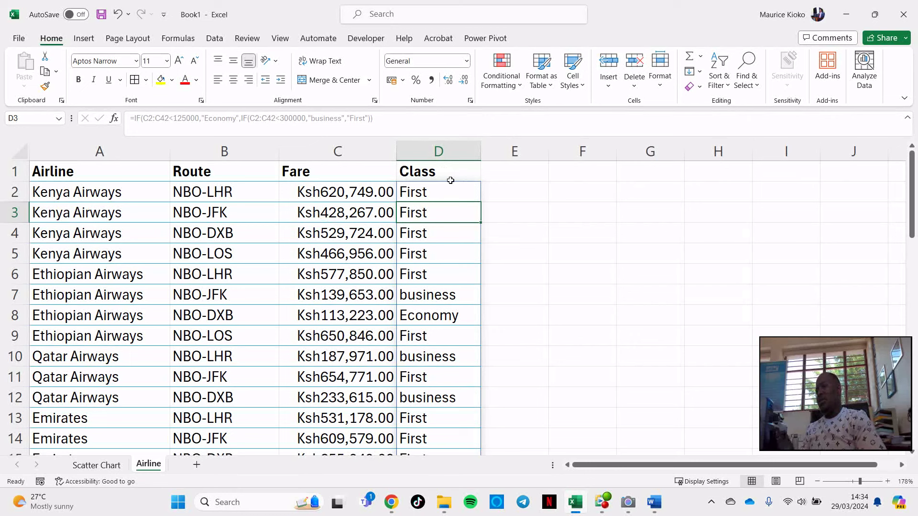
double_click(444, 193)
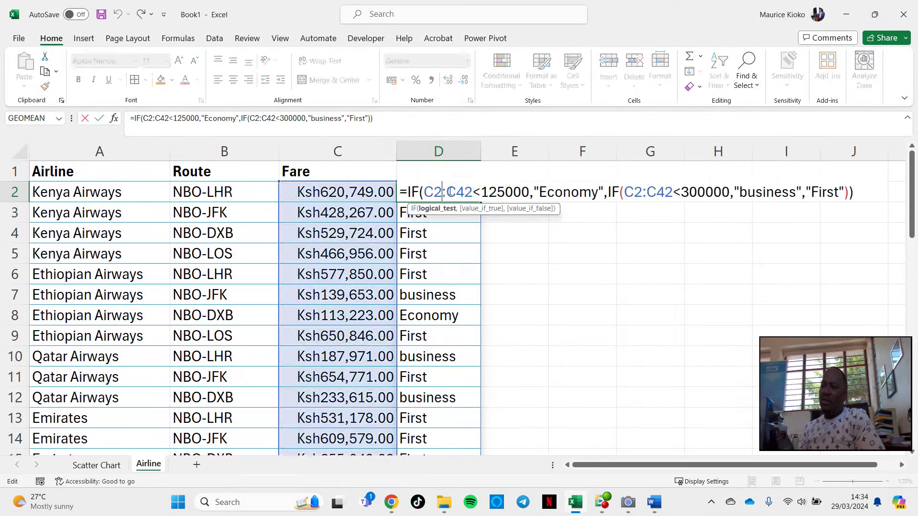
click(690, 187)
key(BackSpace)
text(4)
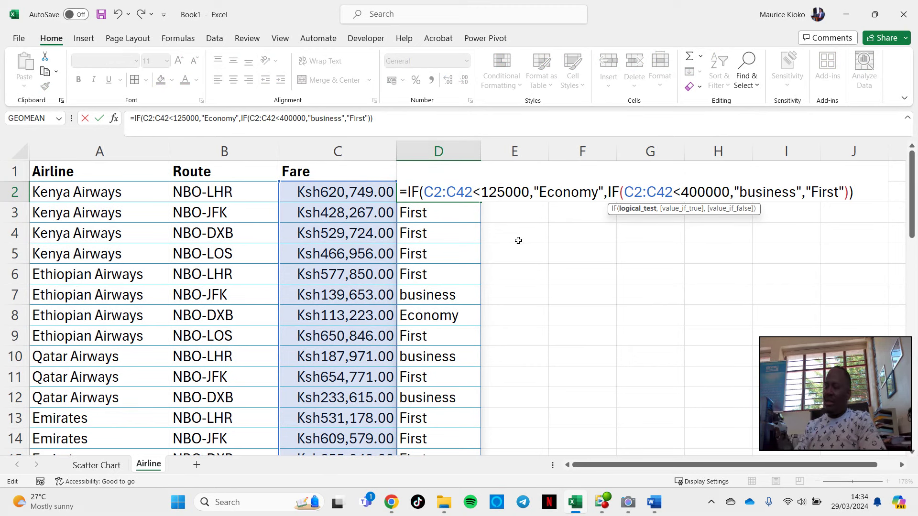
key(Return)
scroll(443, 352, down, 12)
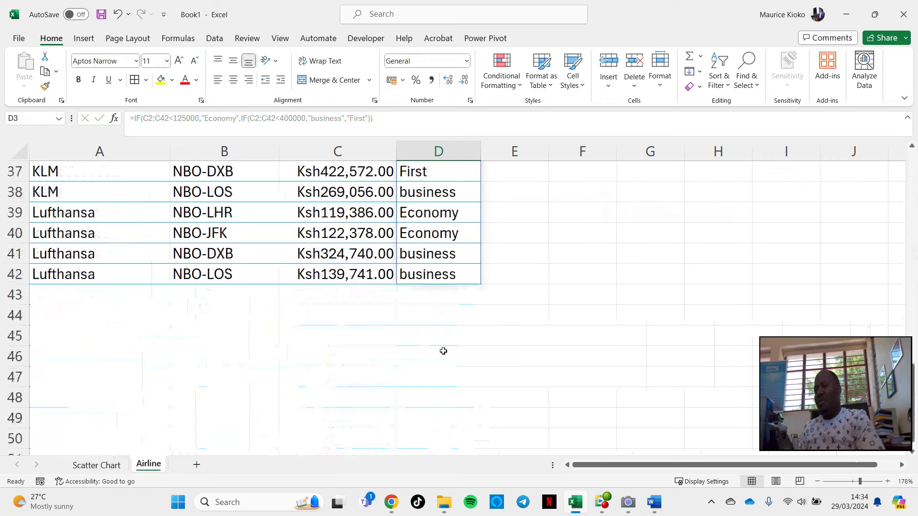
scroll(443, 352, up, 10)
scroll(444, 352, up, 2)
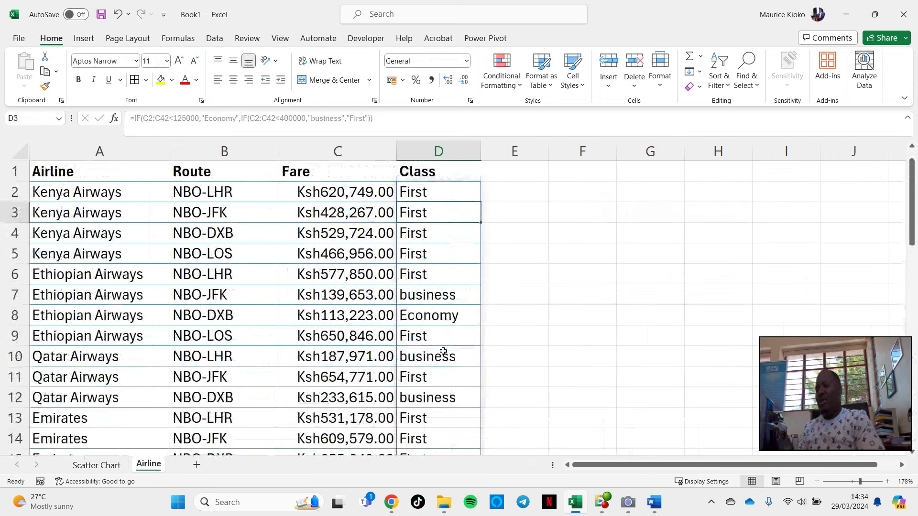
Step: Inspect the D2 formula's fare limits and check them against the Fare and Class columns down to row 42
double_click(444, 192)
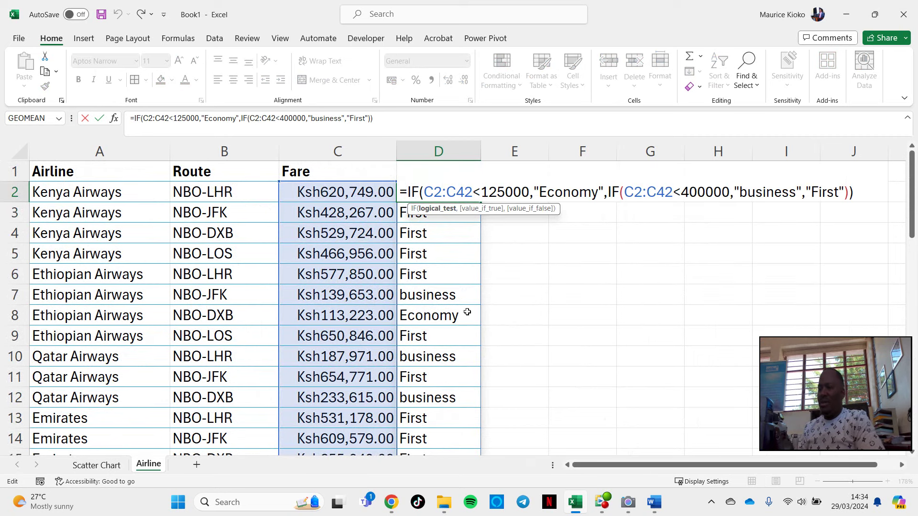
key(Return)
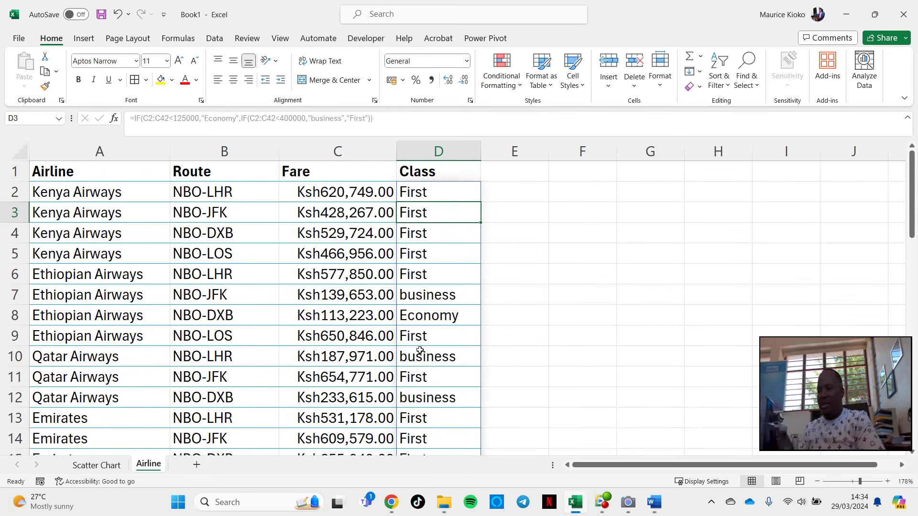
scroll(429, 383, down, 6)
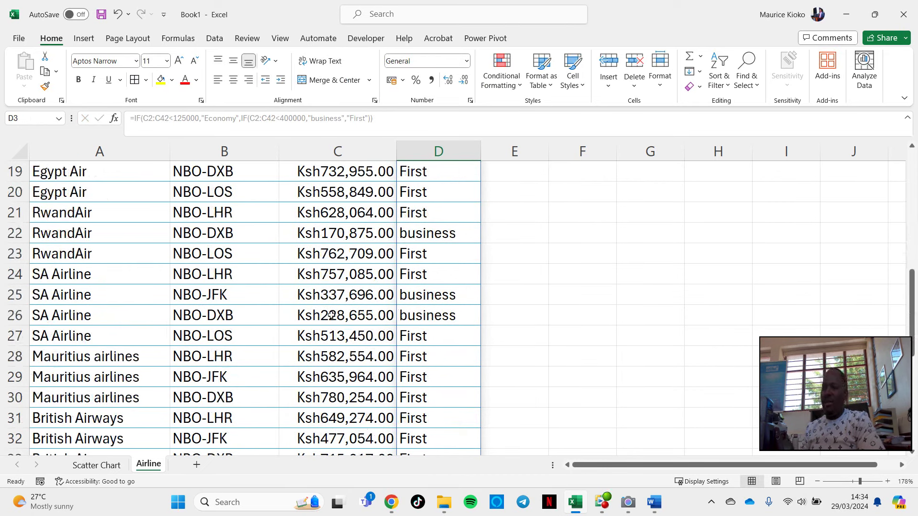
scroll(385, 356, down, 4)
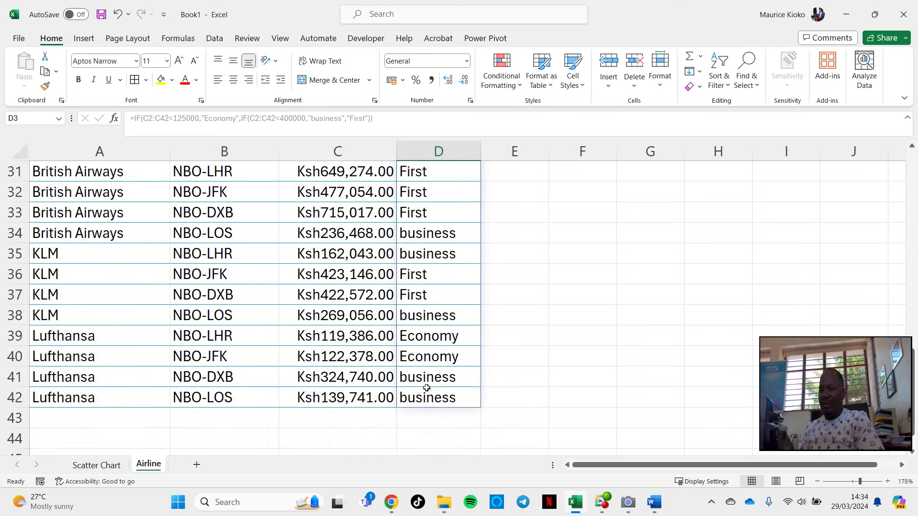
scroll(427, 389, up, 10)
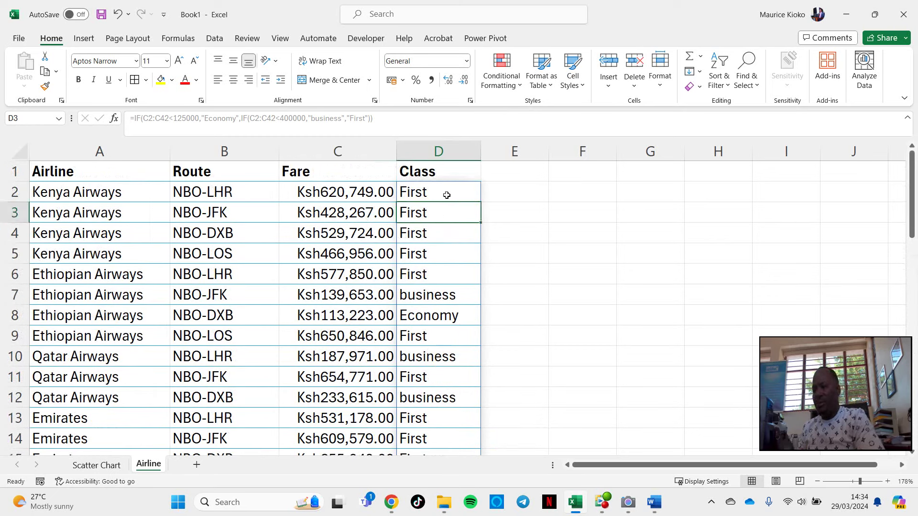
click(447, 191)
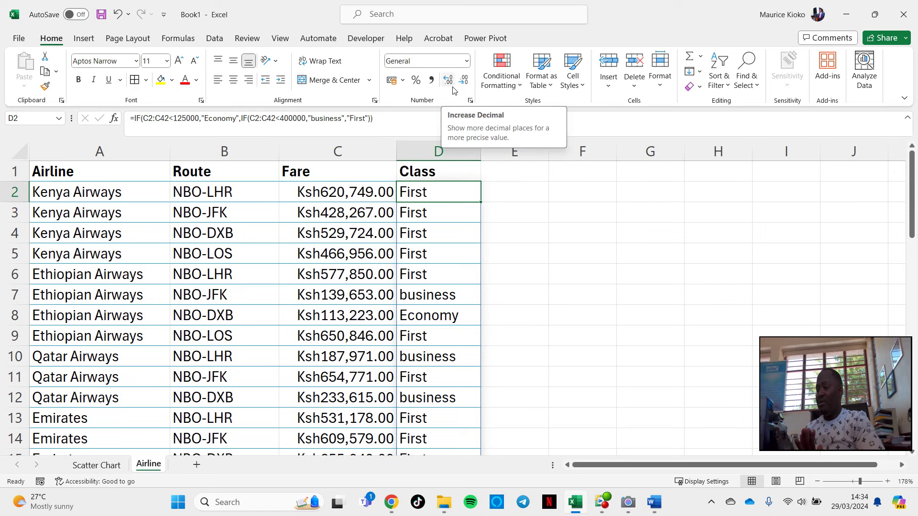
Step: Insert a PivotTable from the airline data A1:D42 on the existing Airline worksheet, with G1:J2 as its location
click(134, 269)
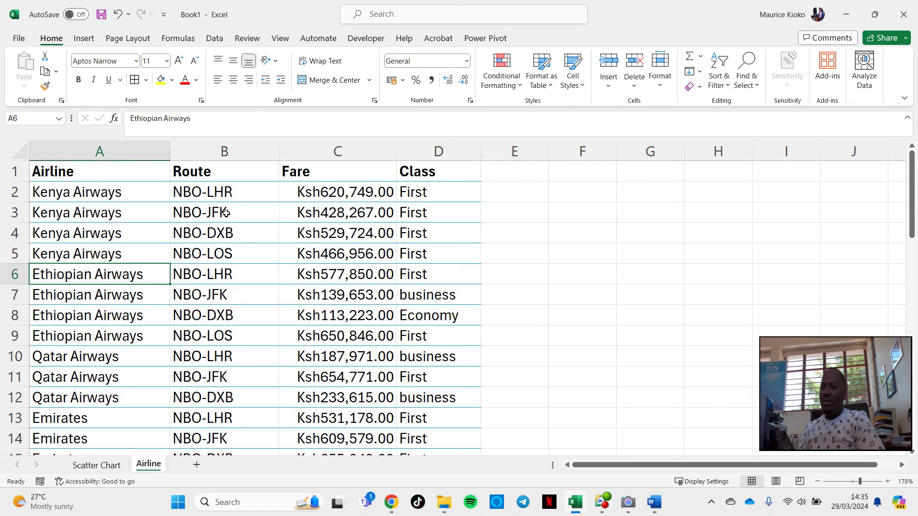
drag(64, 178, 410, 487)
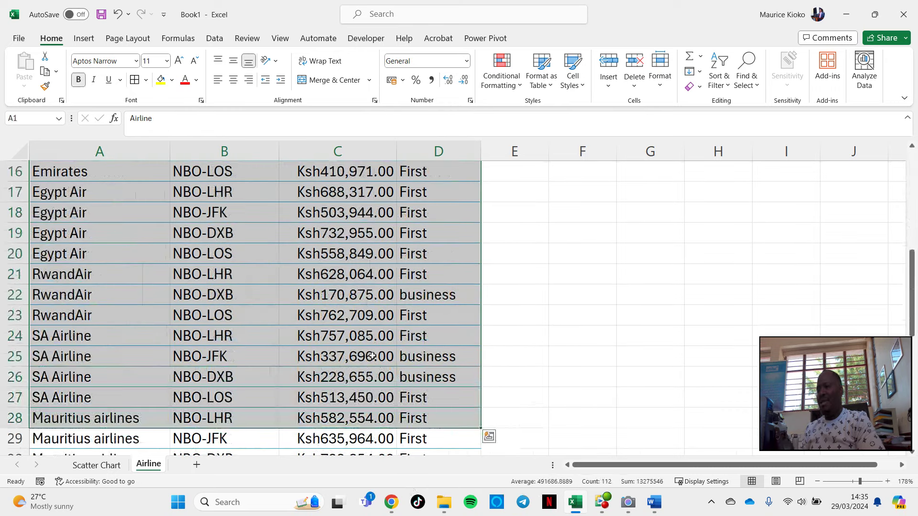
click(352, 287)
click(209, 248)
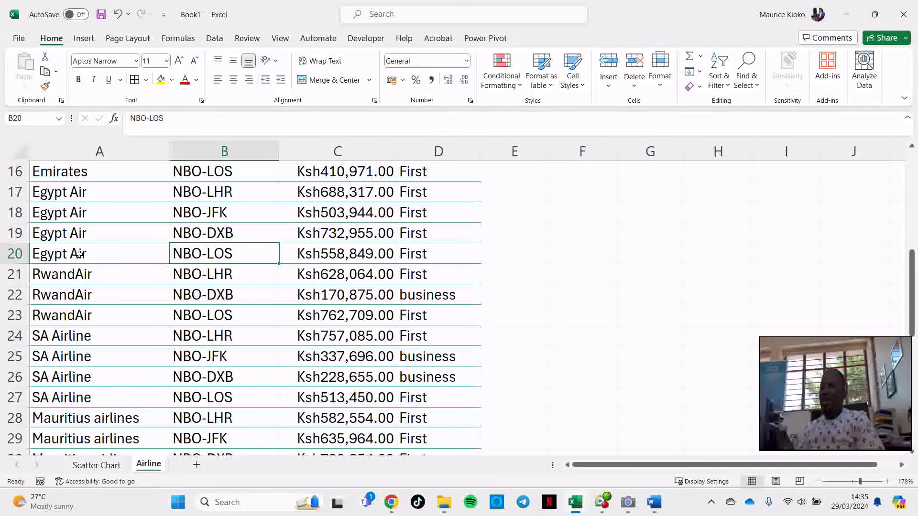
click(89, 42)
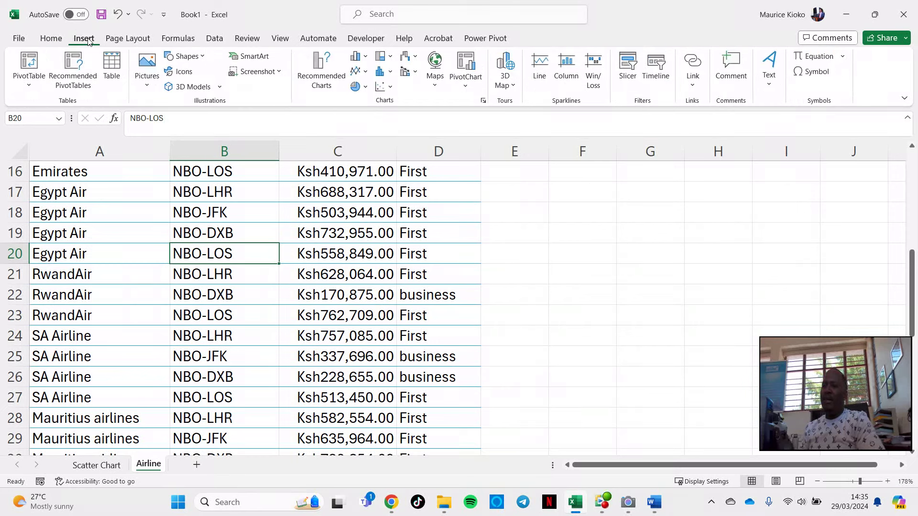
click(29, 62)
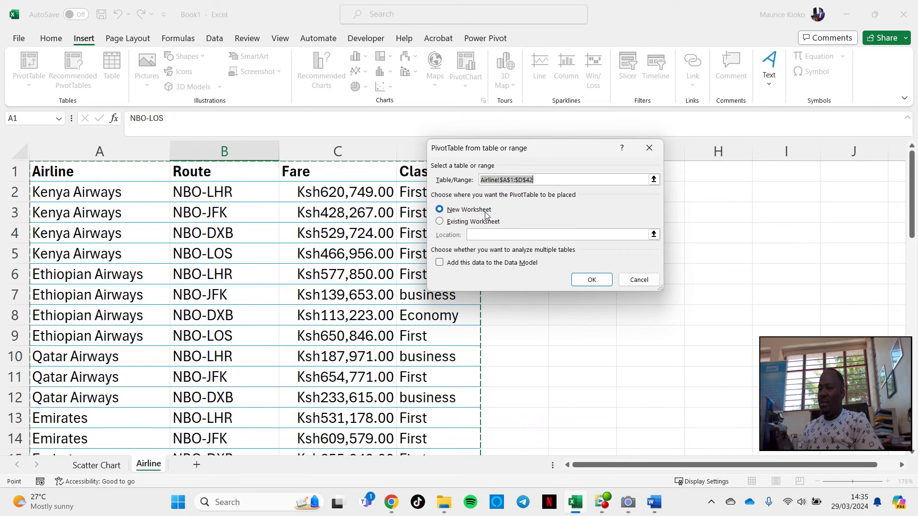
click(440, 222)
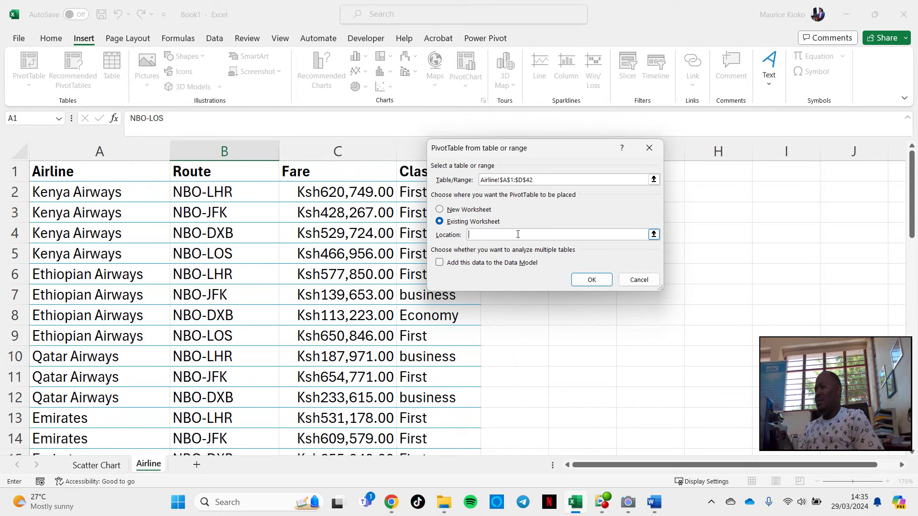
drag(675, 172, 848, 199)
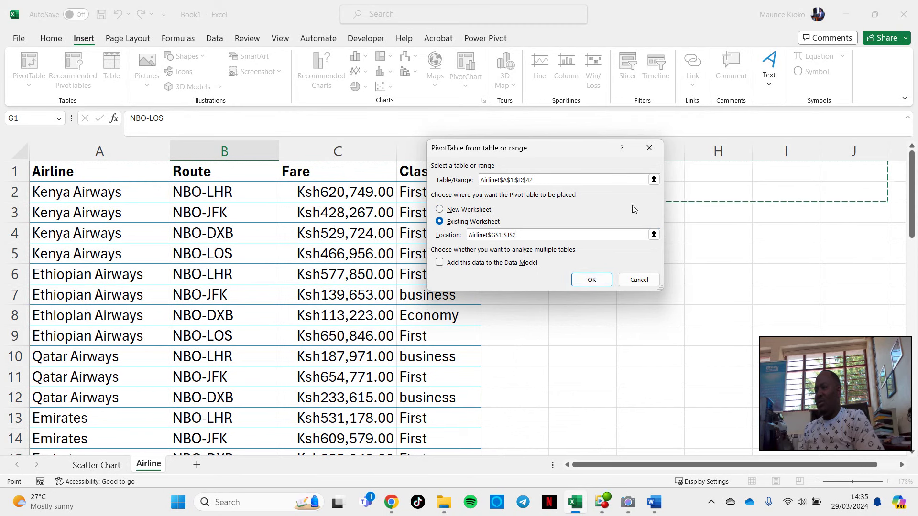
click(594, 283)
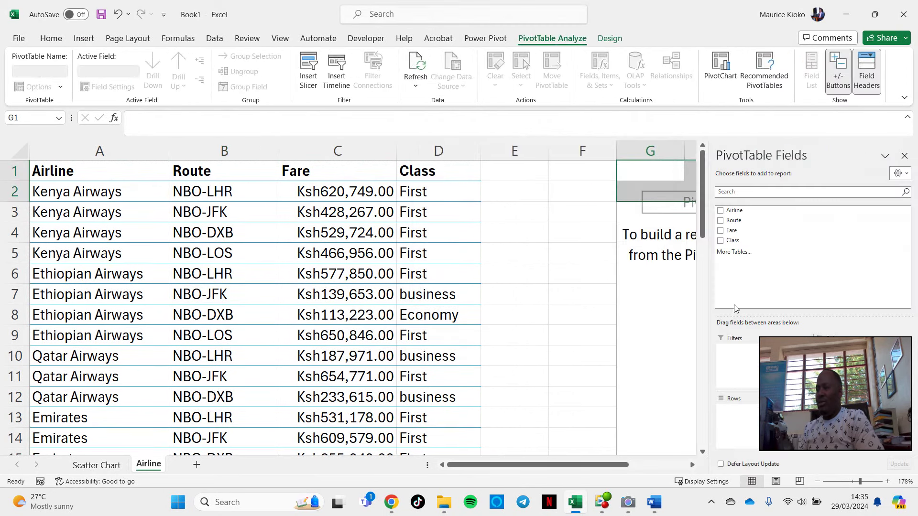
Step: Add the Airline field to the PivotTable's rows
drag(627, 465, 673, 467)
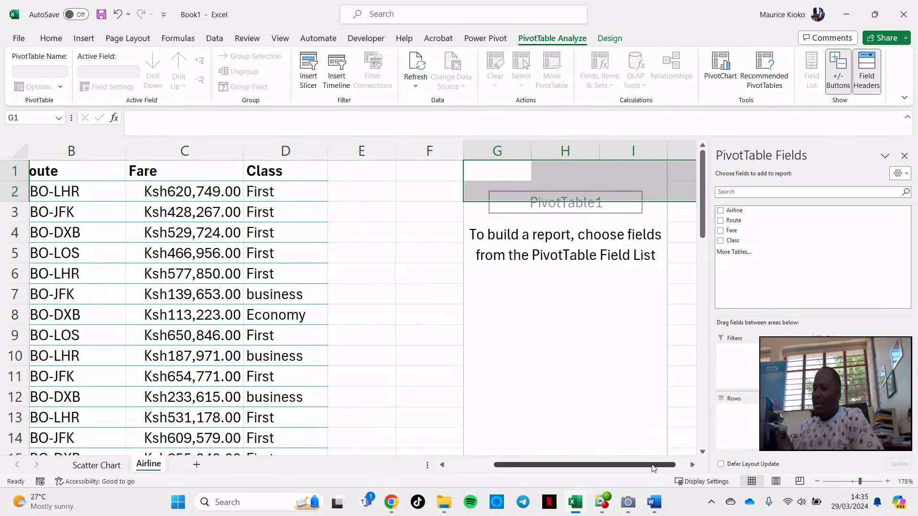
scroll(653, 466, right, 1)
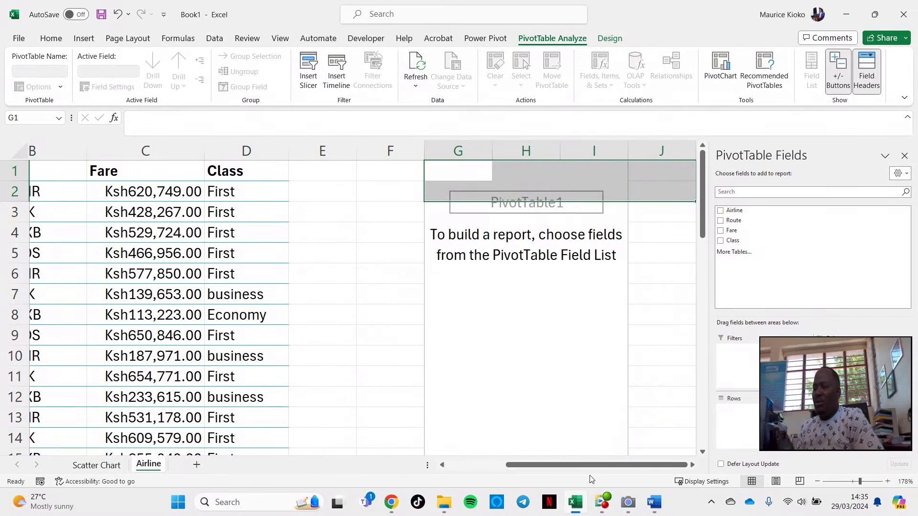
mouse_move(591, 466)
mouse_down()
mouse_move(549, 475)
mouse_move(578, 475)
mouse_up()
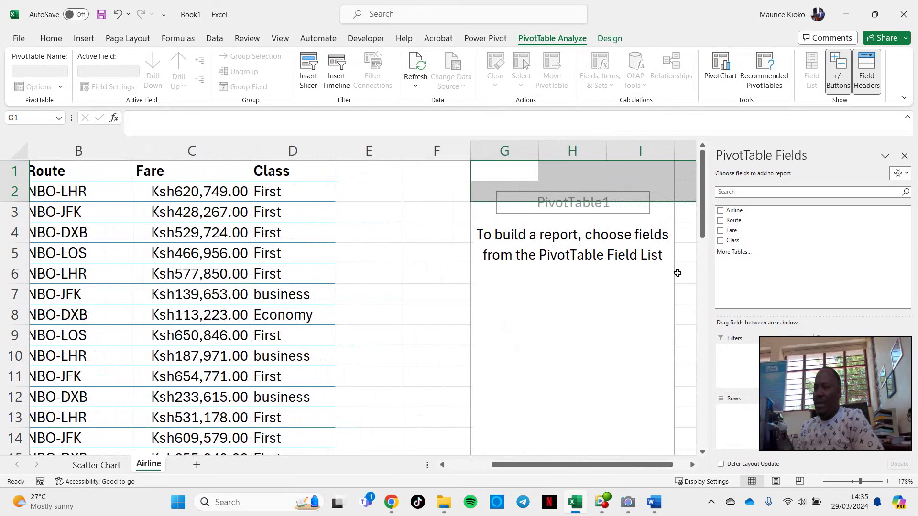
drag(847, 344, 727, 14)
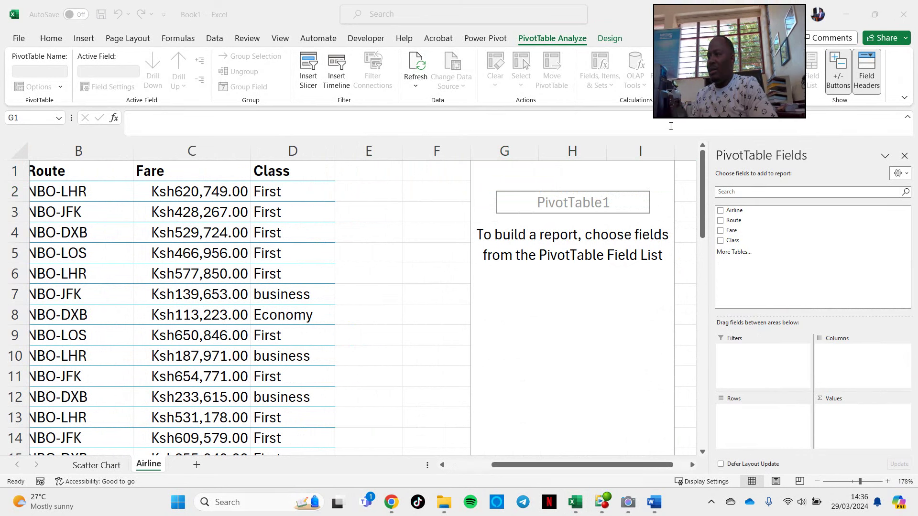
click(734, 211)
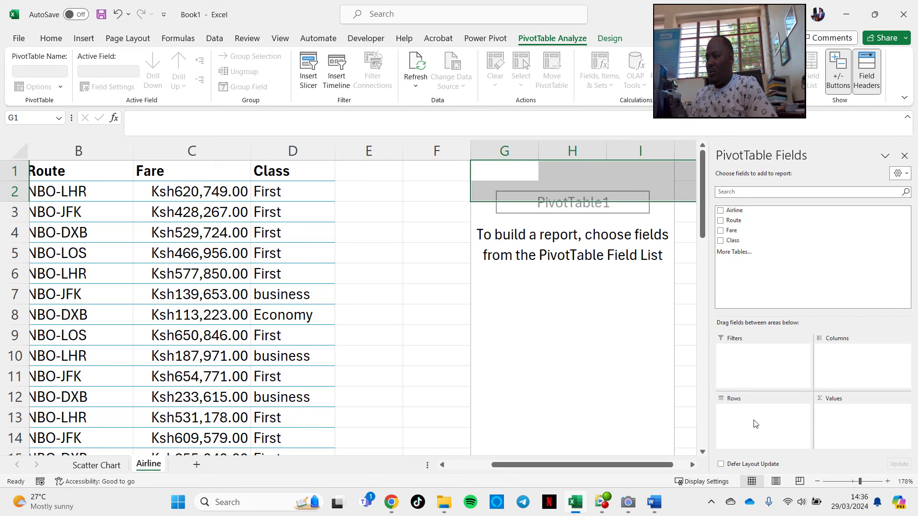
click(721, 210)
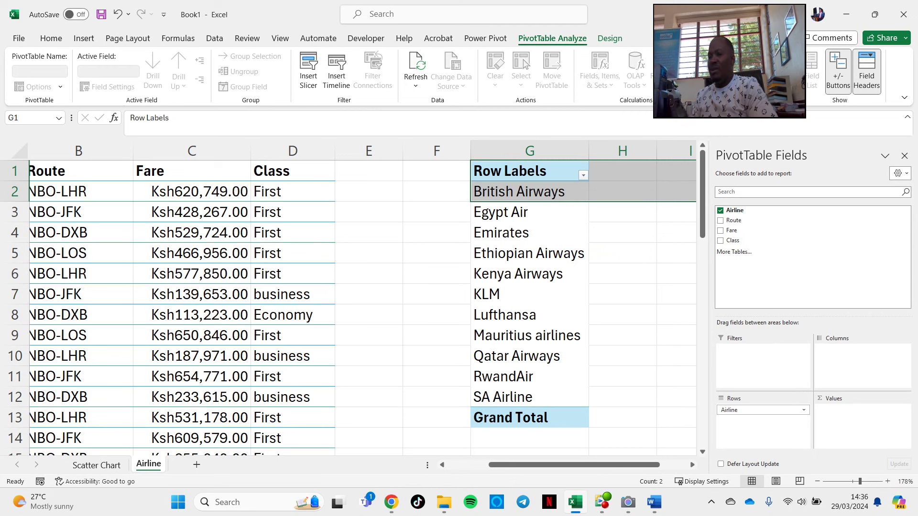
Step: Compare the PivotTable's row labels with the source data and add the Route field to the columns
scroll(573, 464, left, 2)
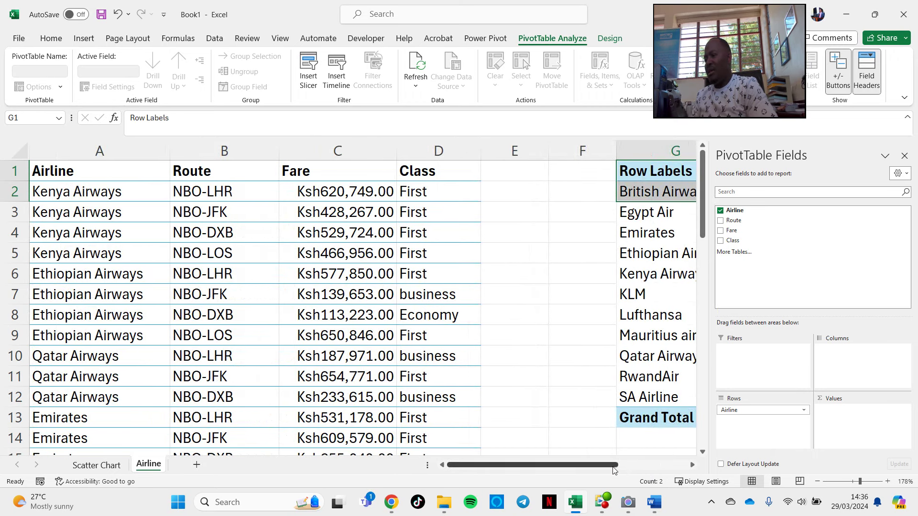
scroll(640, 426, right, 2)
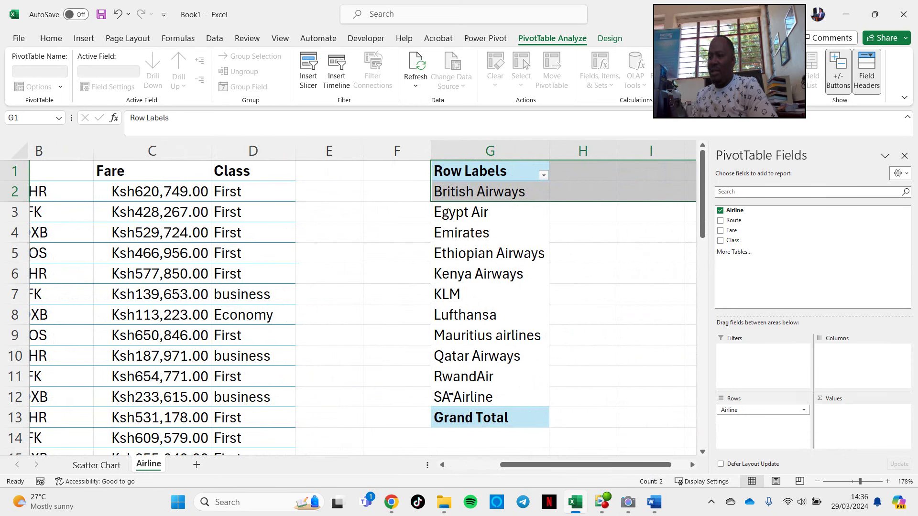
drag(656, 468, 671, 469)
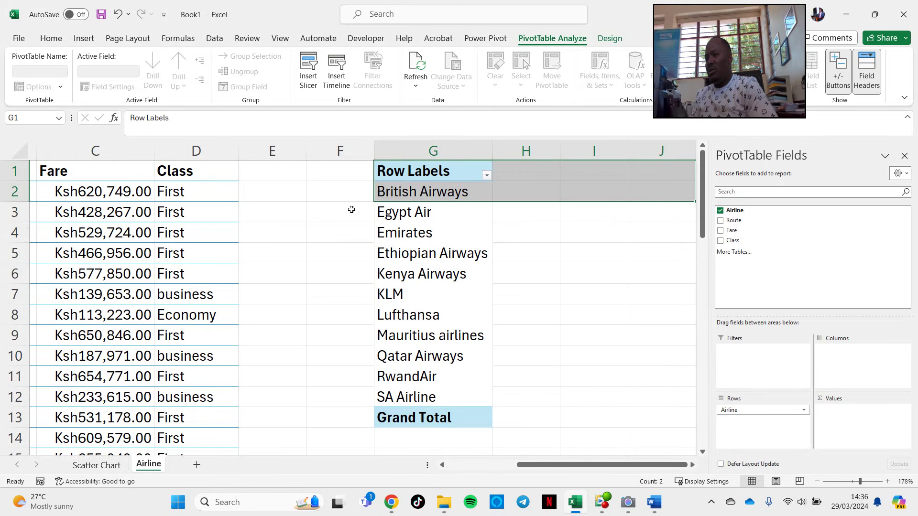
click(431, 212)
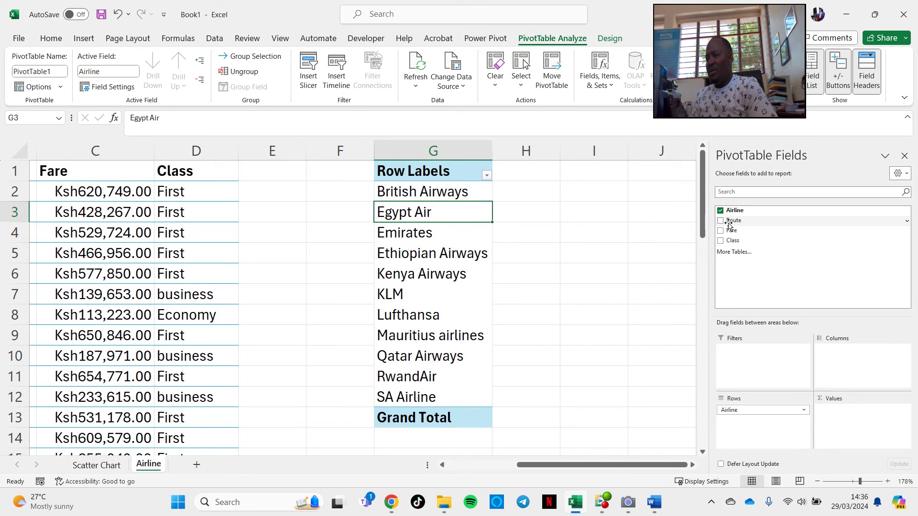
drag(726, 224, 850, 363)
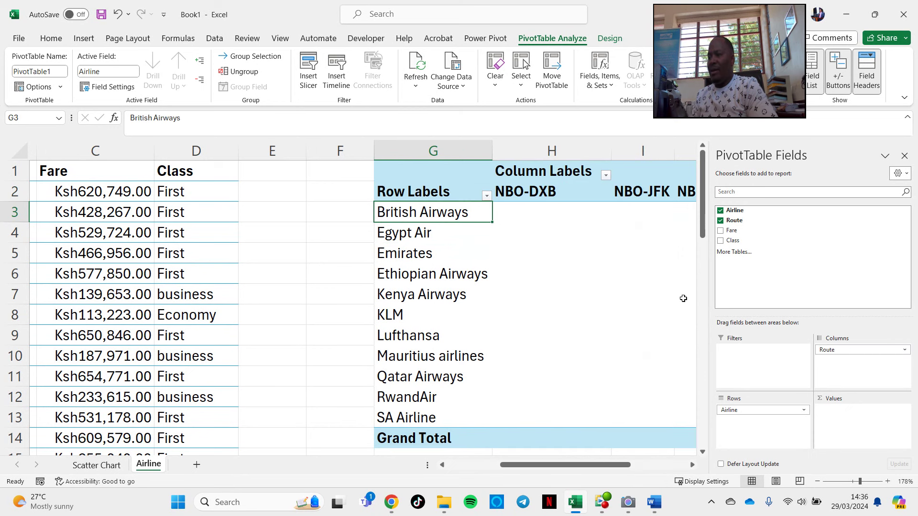
Step: Remove the Grand Total row from the bottom of the PivotTable
drag(606, 463, 676, 472)
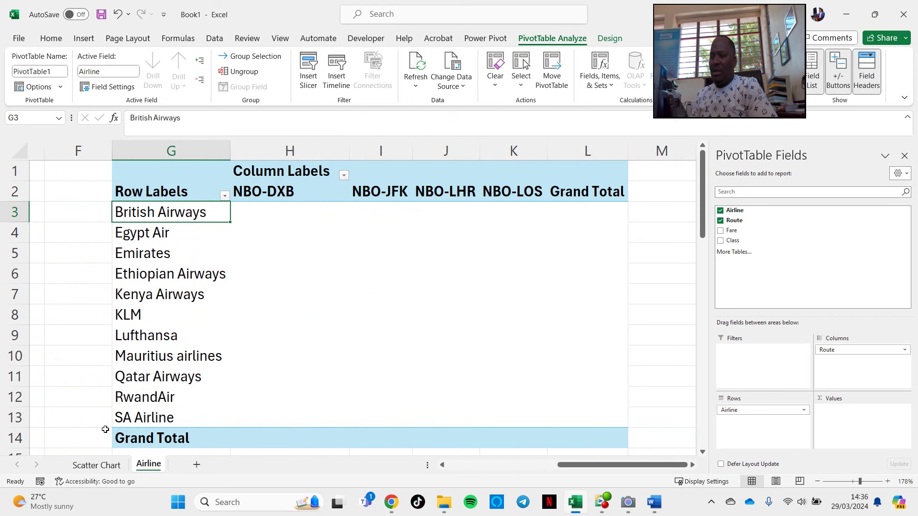
right_click(190, 440)
click(341, 442)
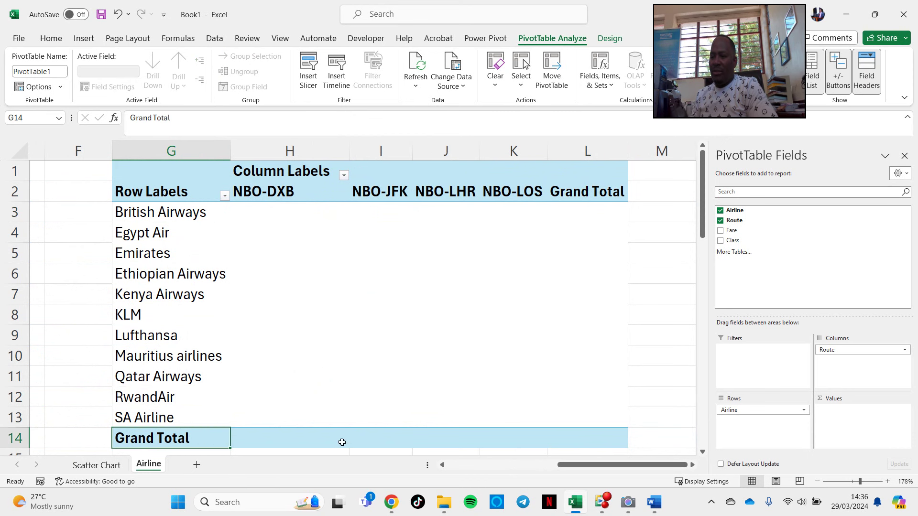
right_click(216, 443)
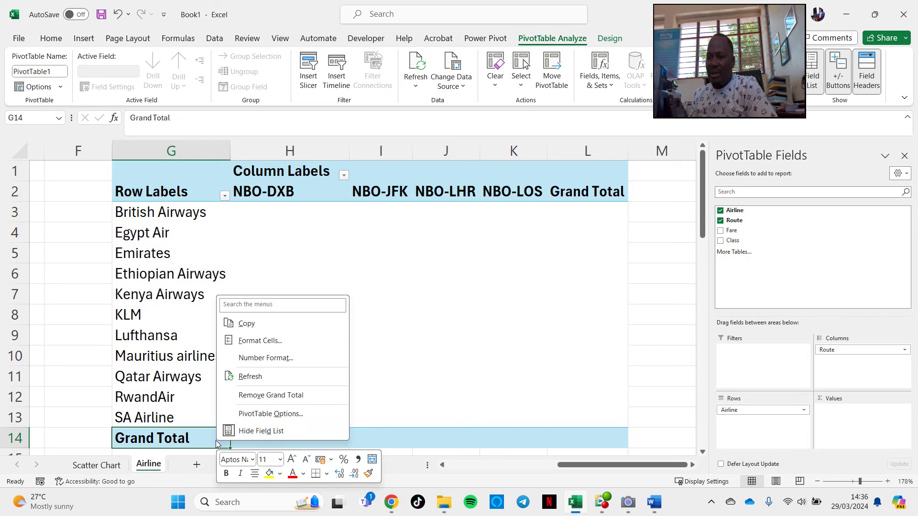
click(288, 396)
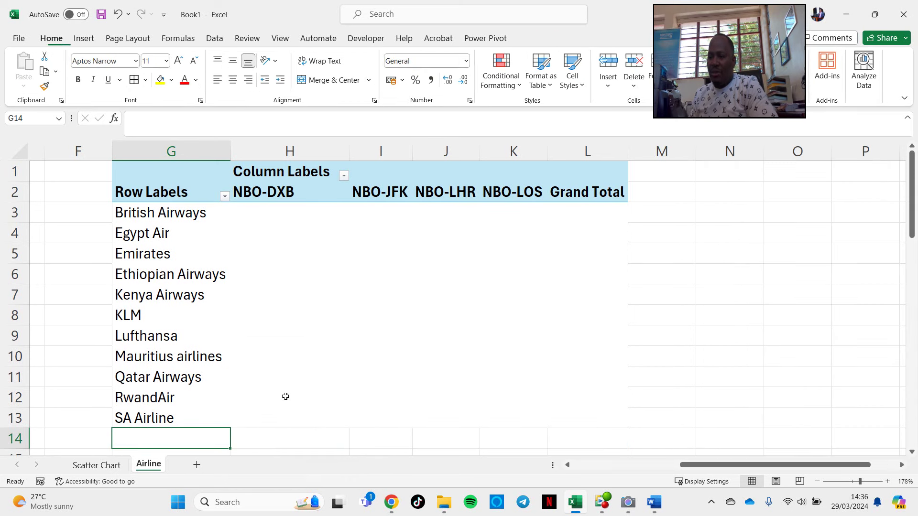
Step: Remove the Grand Total column from the PivotTable on the Airline sheet
click(588, 191)
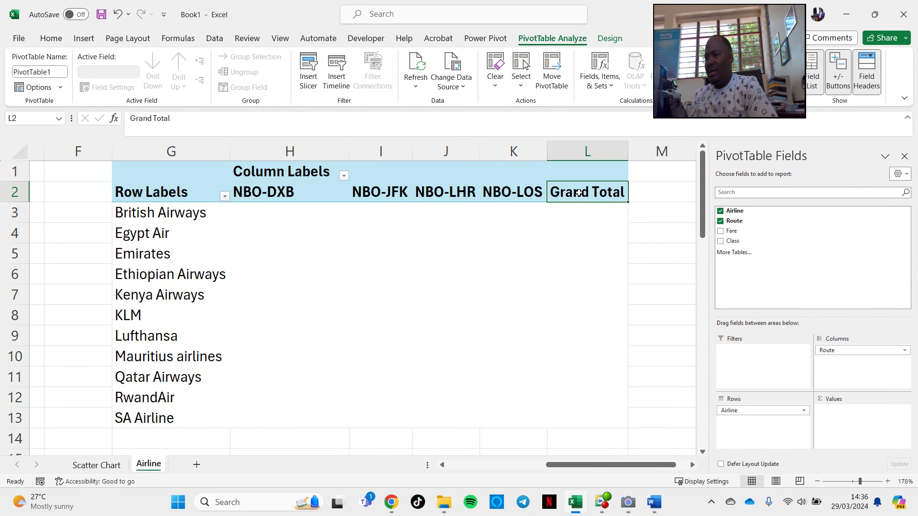
right_click(579, 193)
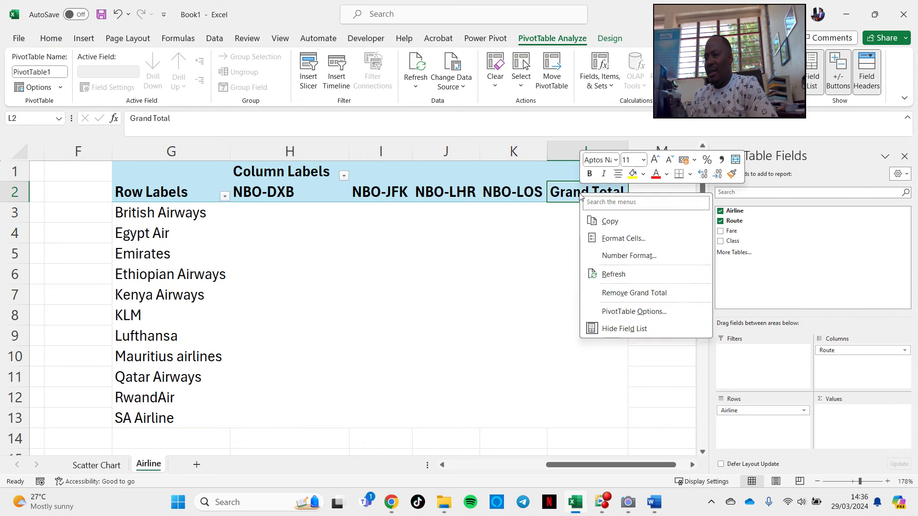
click(631, 294)
drag(431, 194, 381, 193)
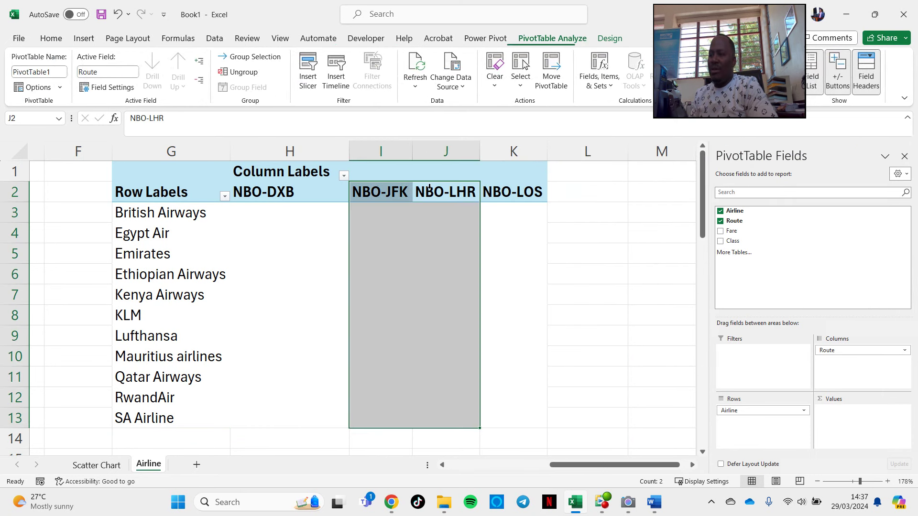
click(278, 233)
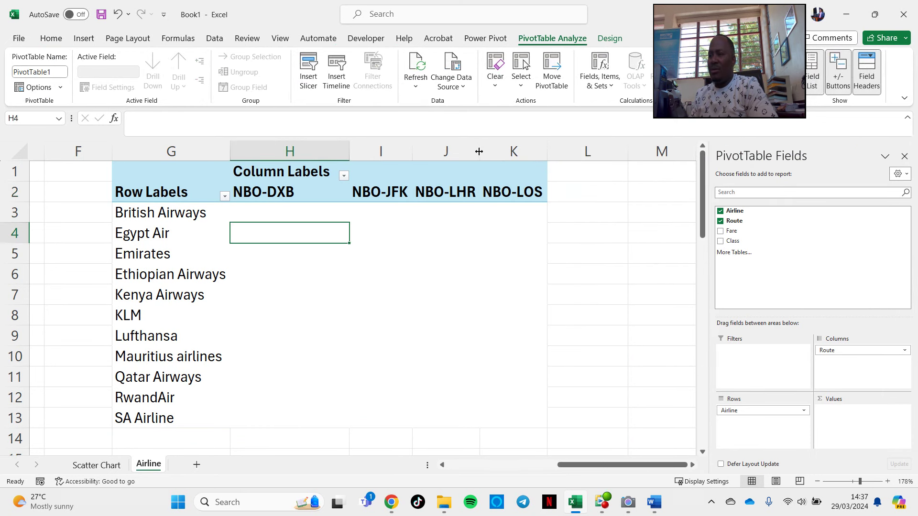
Step: Adjust the widths of columns H to J so the PivotTable's route columns are more evenly spaced
drag(479, 151, 488, 151)
drag(412, 152, 424, 151)
drag(349, 151, 331, 151)
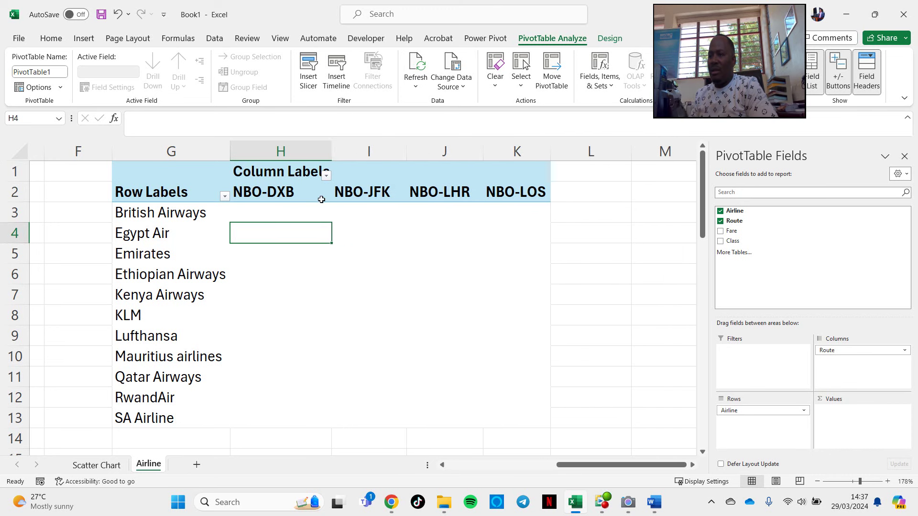
click(280, 151)
click(368, 151)
click(440, 151)
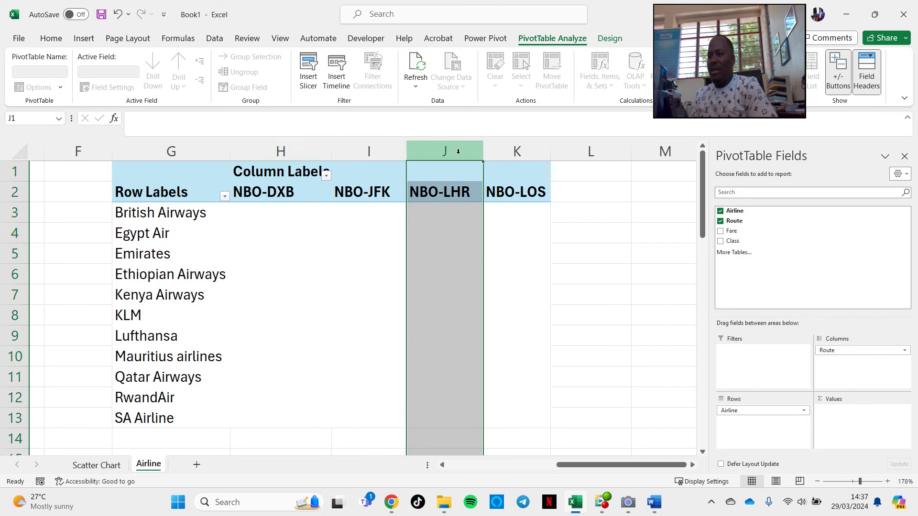
drag(531, 150, 561, 150)
drag(483, 157, 492, 155)
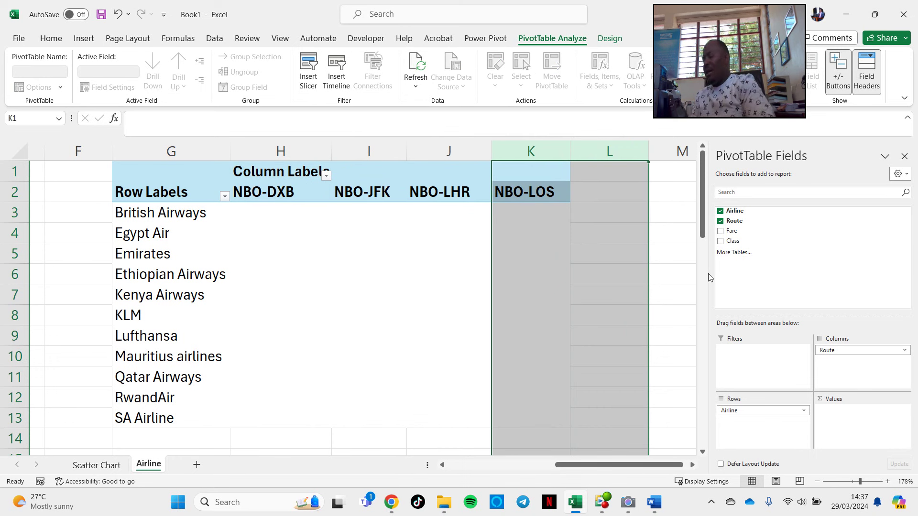
Step: Try out the Class and Fare fields as the PivotTable's values, removing each one again
drag(723, 245, 846, 426)
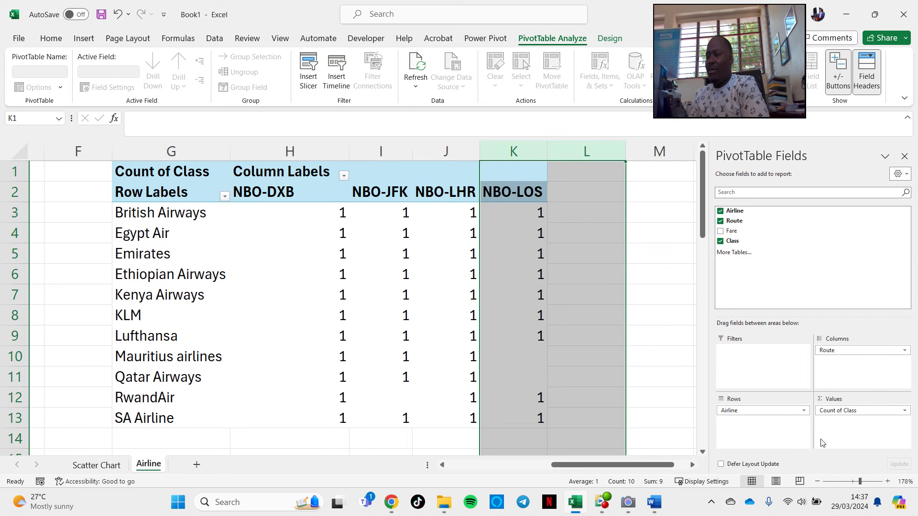
drag(855, 414, 747, 248)
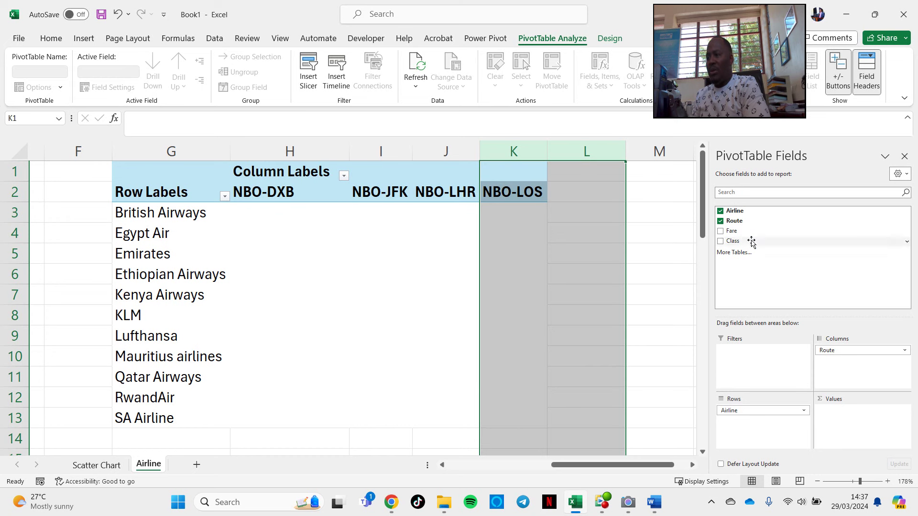
drag(733, 231, 866, 433)
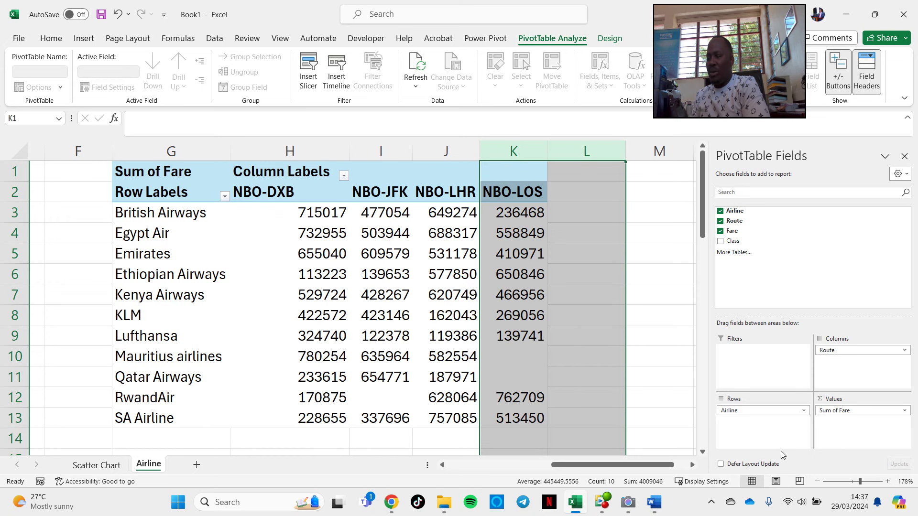
drag(863, 412, 802, 262)
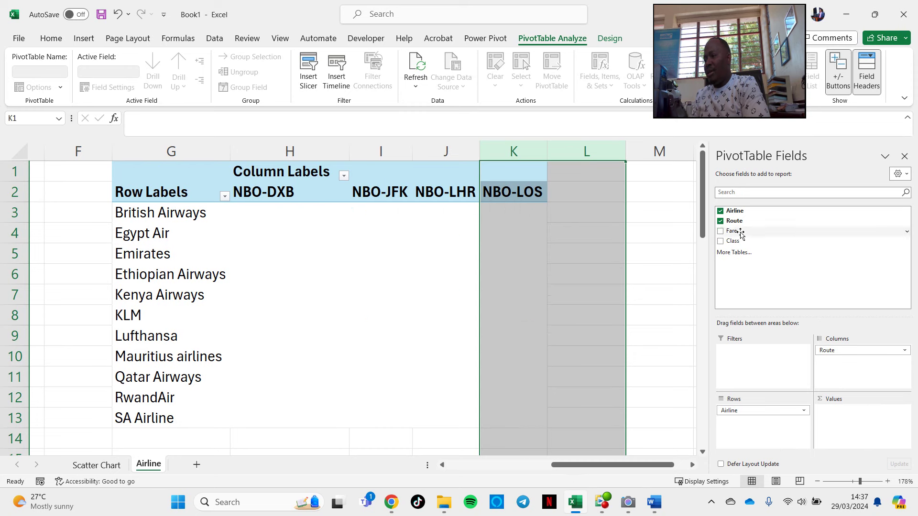
drag(727, 243, 844, 434)
mouse_move(661, 469)
mouse_down()
mouse_move(612, 477)
mouse_move(672, 478)
mouse_up()
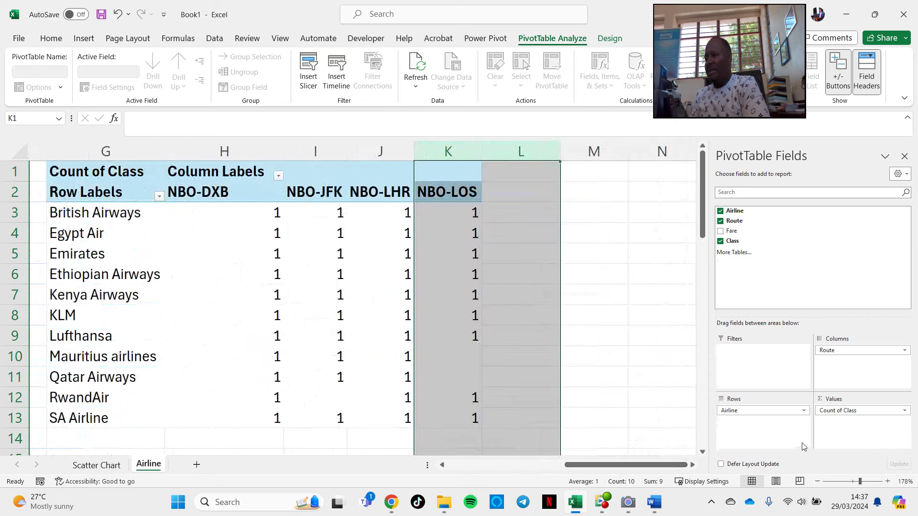
drag(845, 410, 746, 254)
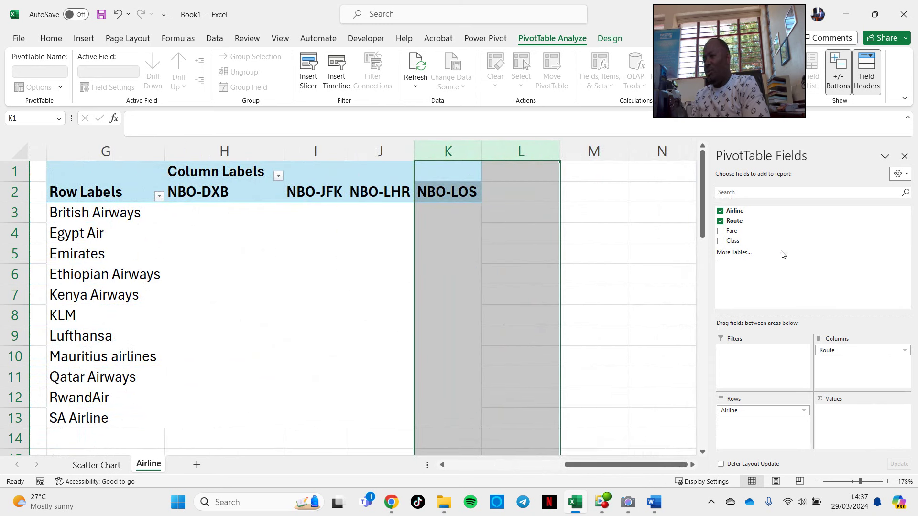
Step: Create a new Data Model PivotTable from the existing one so that multiple tables can be used
click(734, 253)
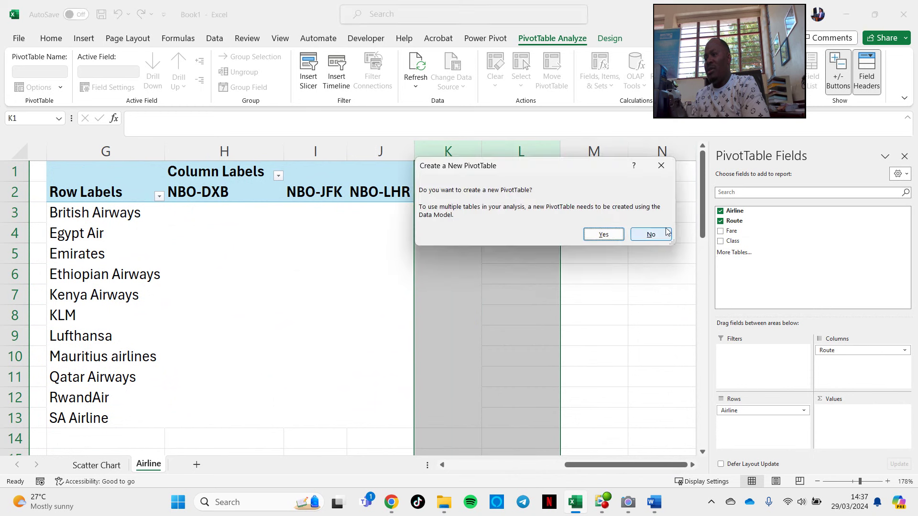
click(607, 233)
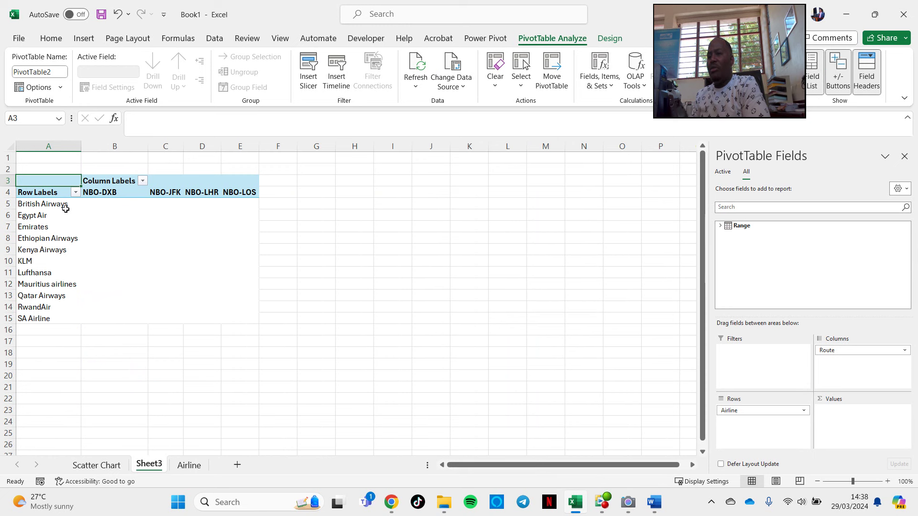
Step: Resize columns A to E on the new PivotTable sheet, narrowing column B and widening the others
drag(82, 147, 92, 147)
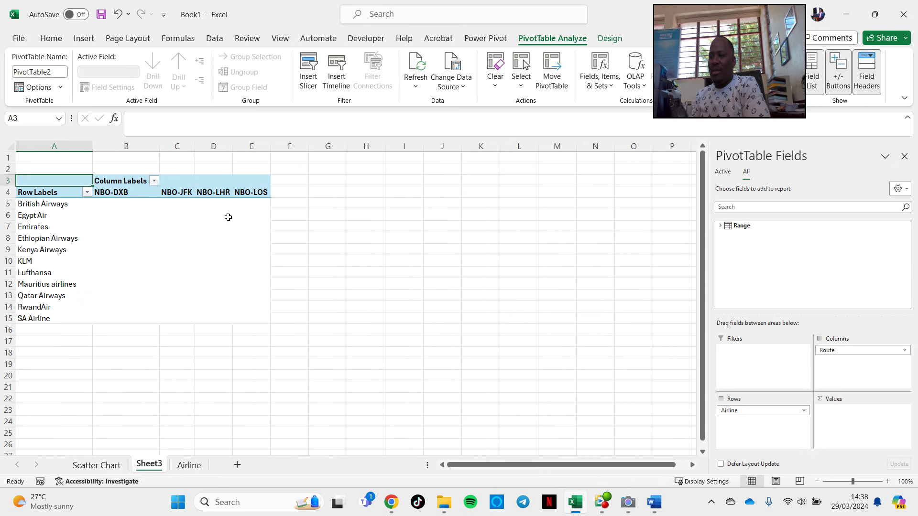
mouse_move(852, 481)
mouse_down()
mouse_move(878, 484)
mouse_move(867, 484)
mouse_up()
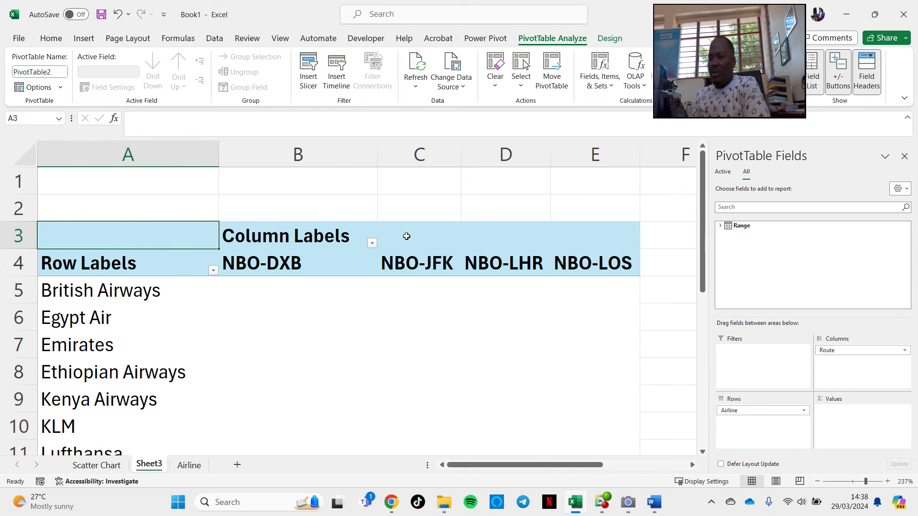
drag(377, 162, 329, 163)
drag(412, 161, 421, 160)
drag(511, 161, 521, 161)
drag(602, 161, 623, 161)
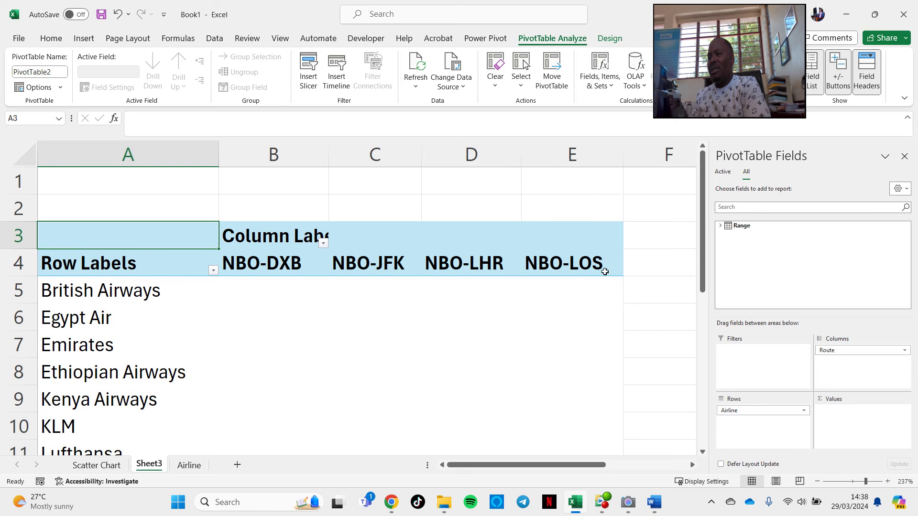
scroll(436, 370, down, 2)
scroll(436, 369, up, 2)
click(348, 369)
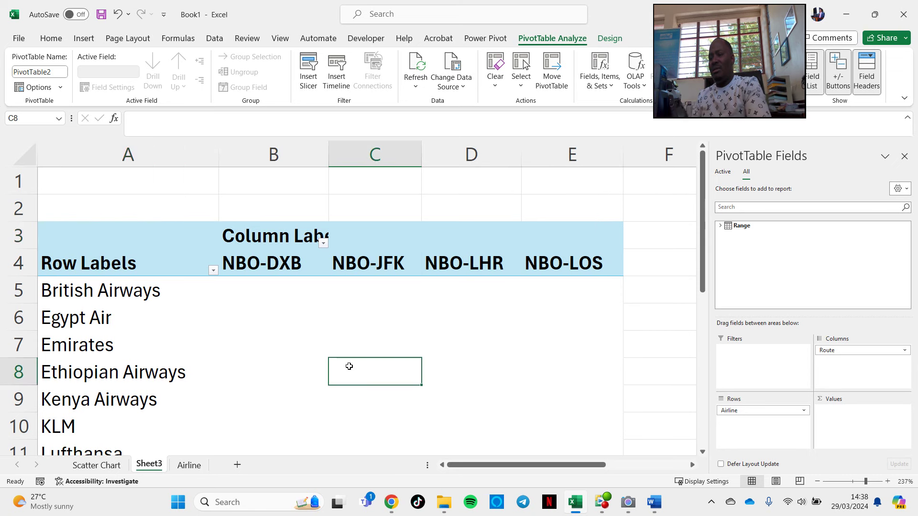
key(ctrl+a)
click(400, 308)
key(ctrl+a)
click(357, 324)
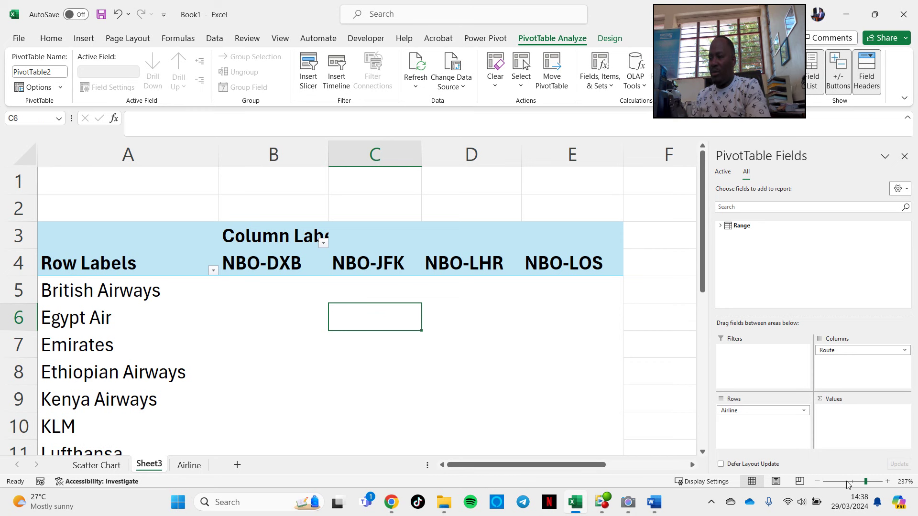
Step: Start a new measure on the Range table in the PivotTable fields and name it Class1
drag(866, 481, 861, 482)
scroll(369, 408, down, 1)
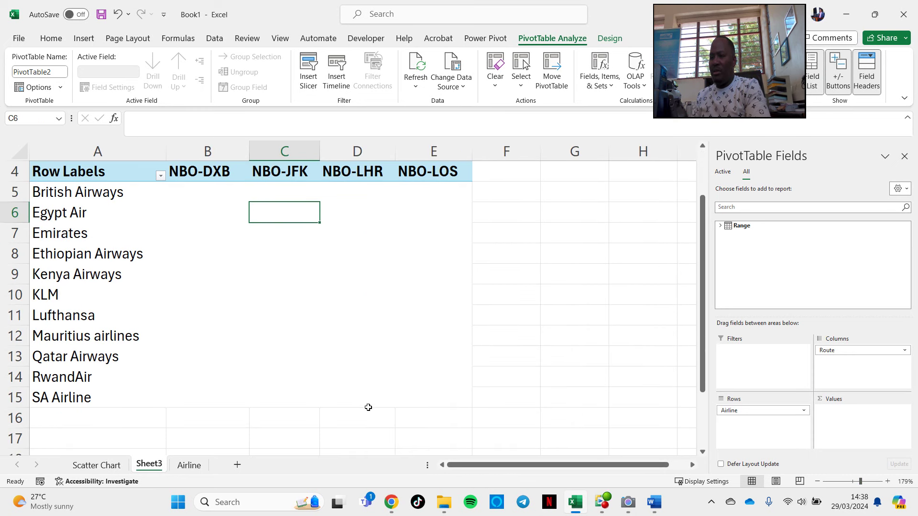
click(721, 225)
click(722, 226)
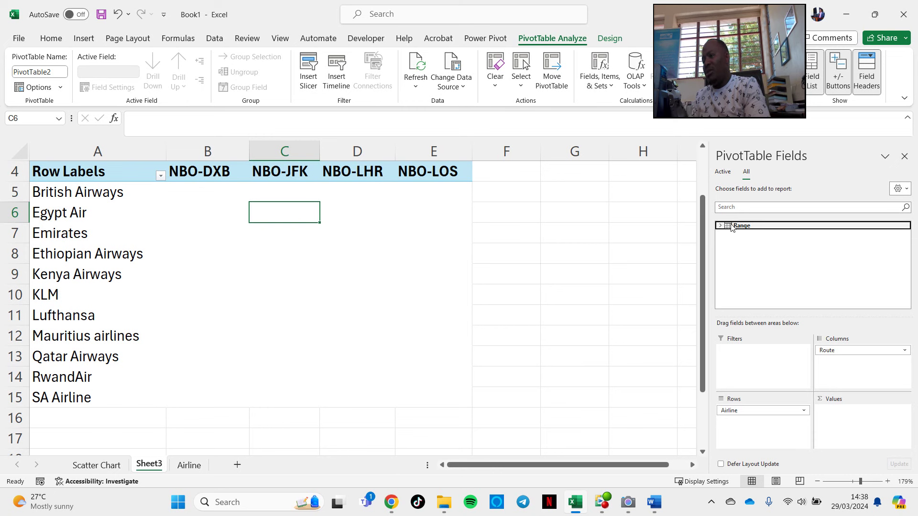
right_click(732, 228)
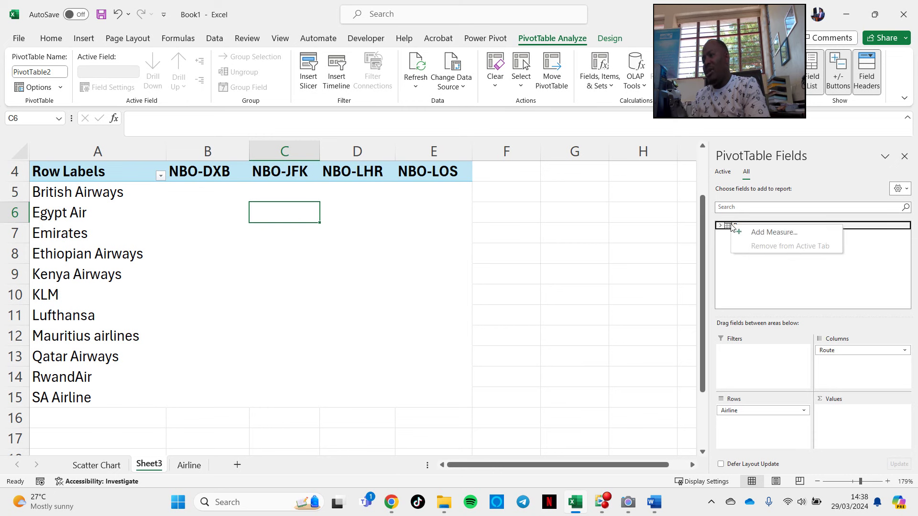
click(774, 233)
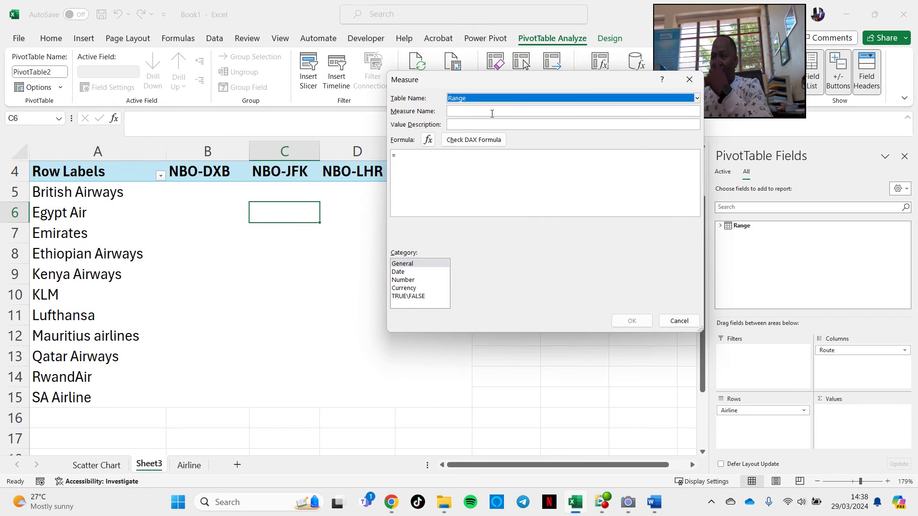
click(476, 110)
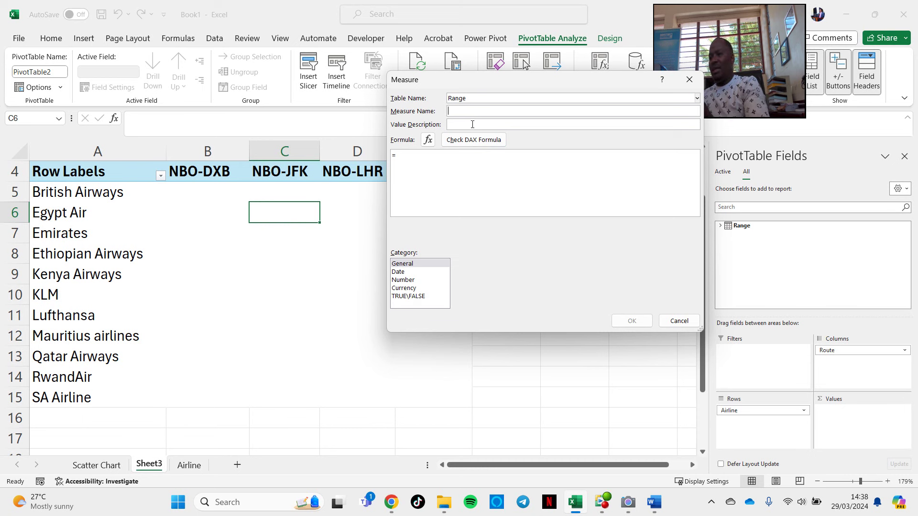
text(Class1)
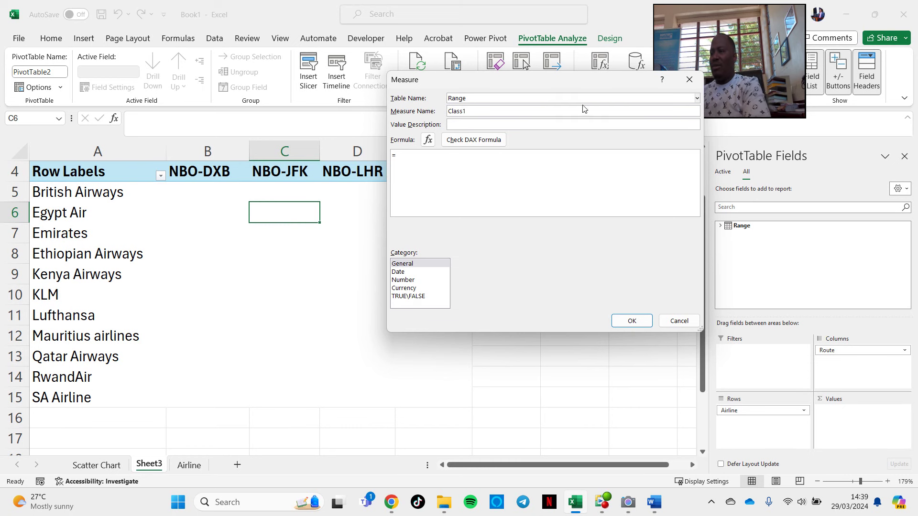
Step: Begin the Class1 measure formula with CONCATENATEX, using the Range table as its table and Range[Class] as its expression
click(423, 161)
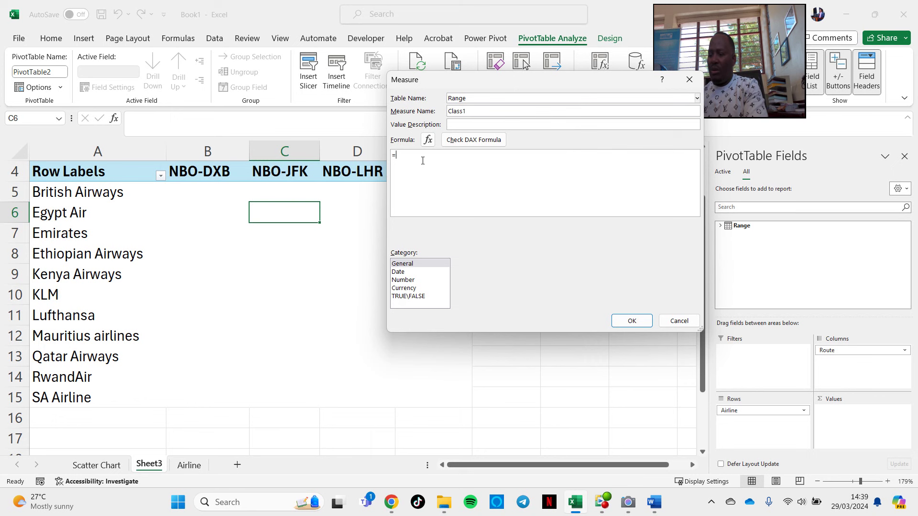
text(conc)
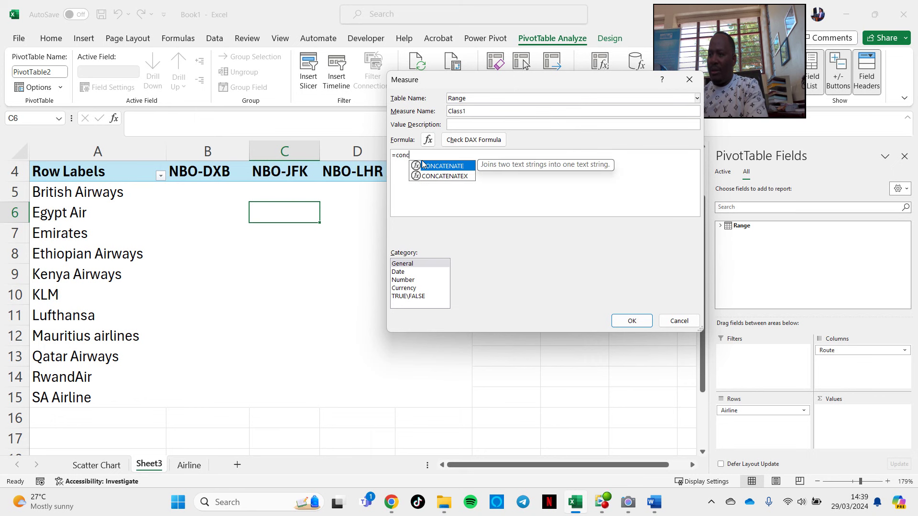
click(449, 177)
double_click(450, 177)
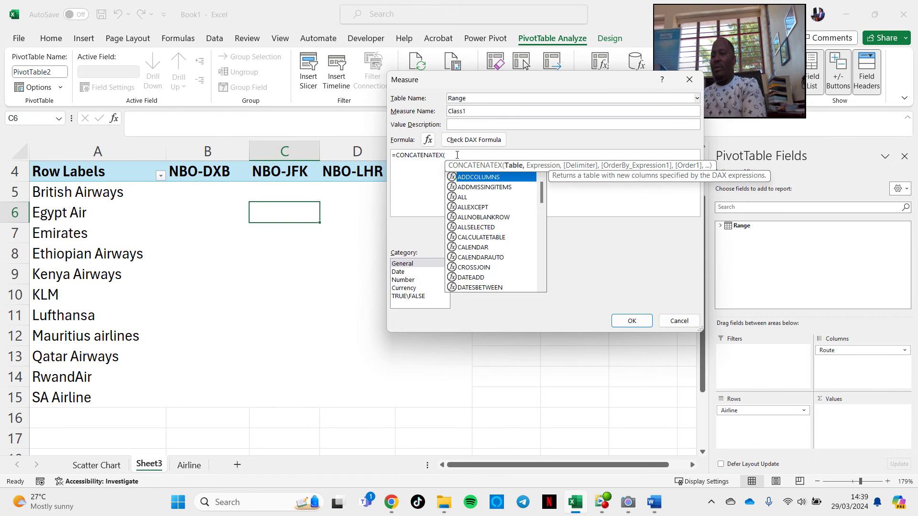
text(R)
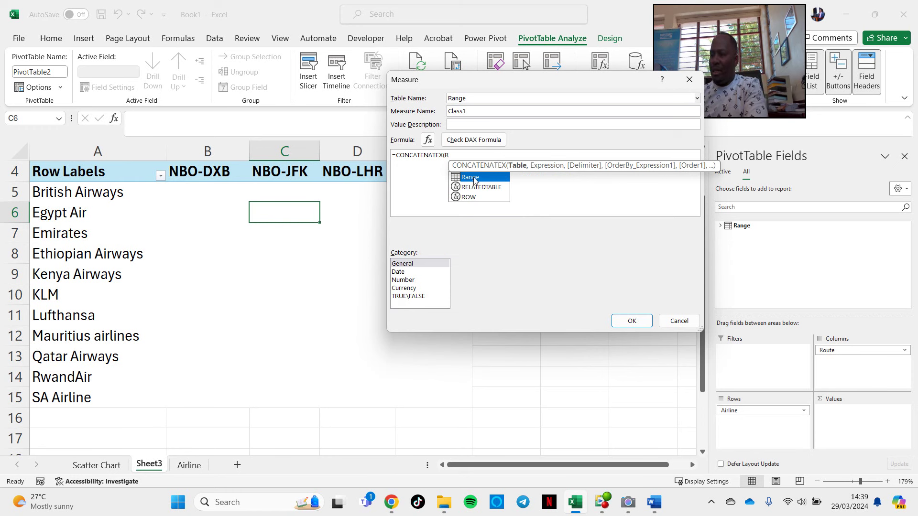
text(ange)
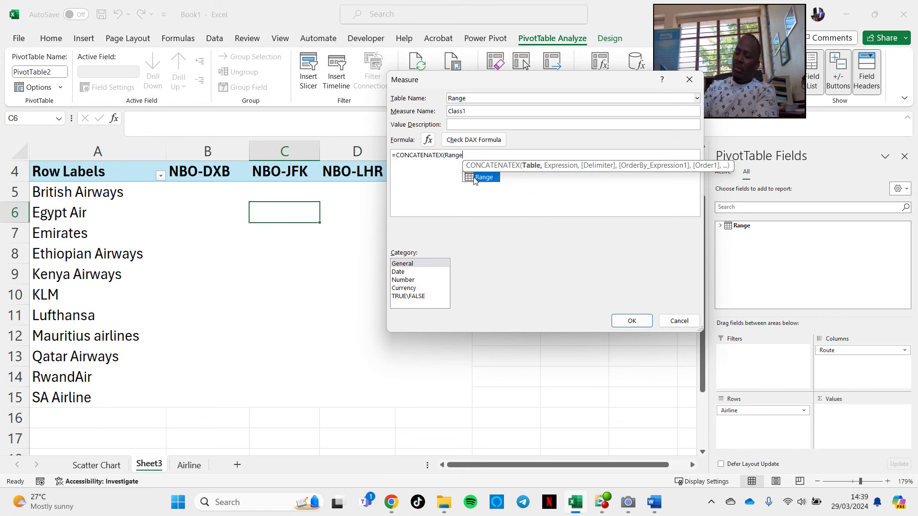
text(,)
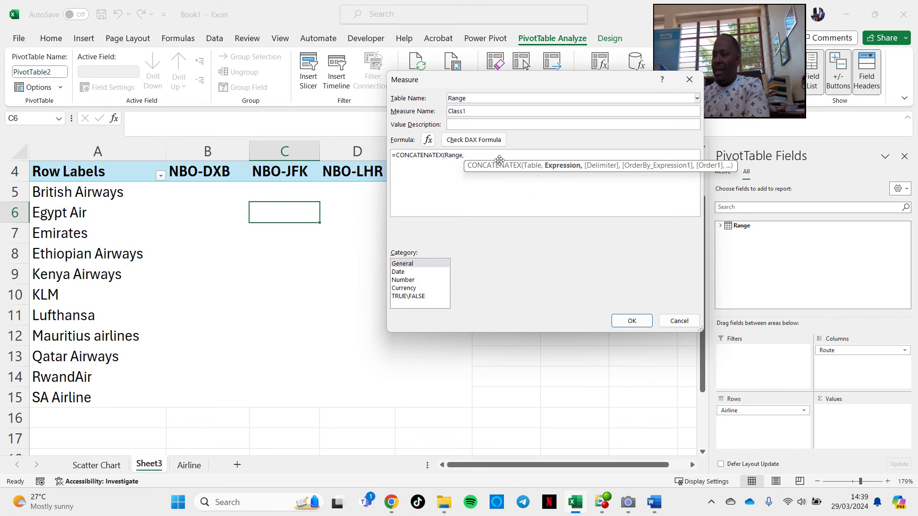
text(ra)
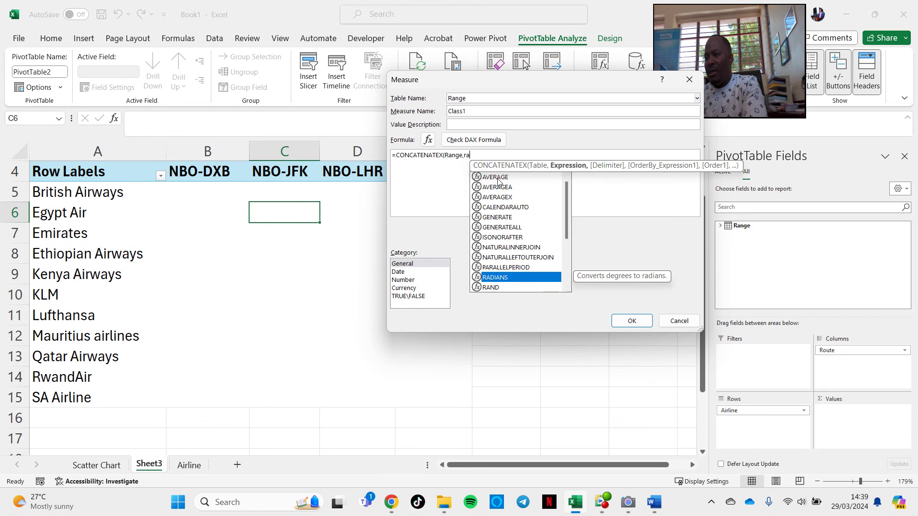
text(n)
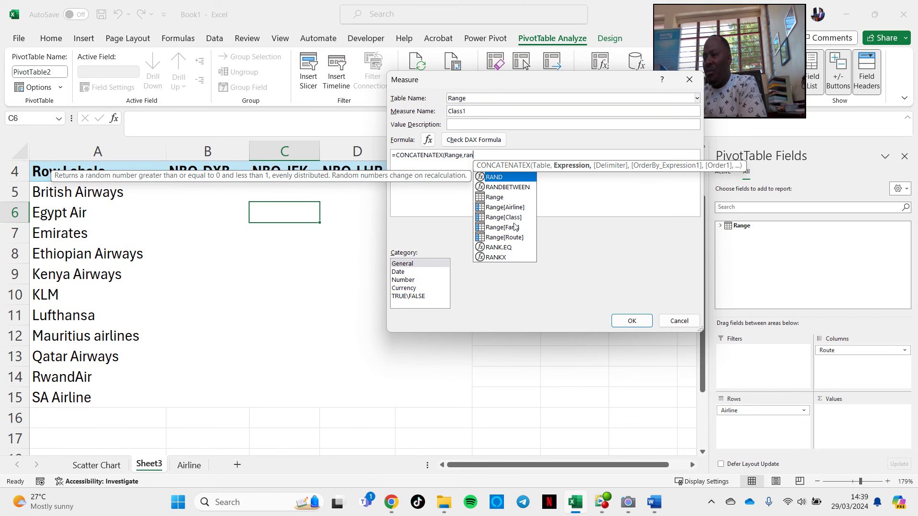
double_click(500, 217)
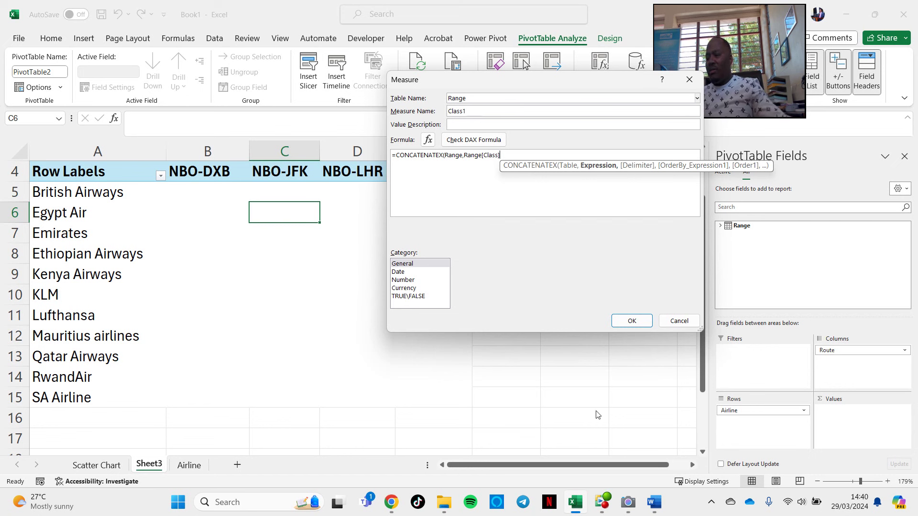
Step: Complete the measure as =CONCATENATEX(Range,Range[Class],",") with a comma delimiter, check the DAX formula and save the measure
mouse_move(628, 508)
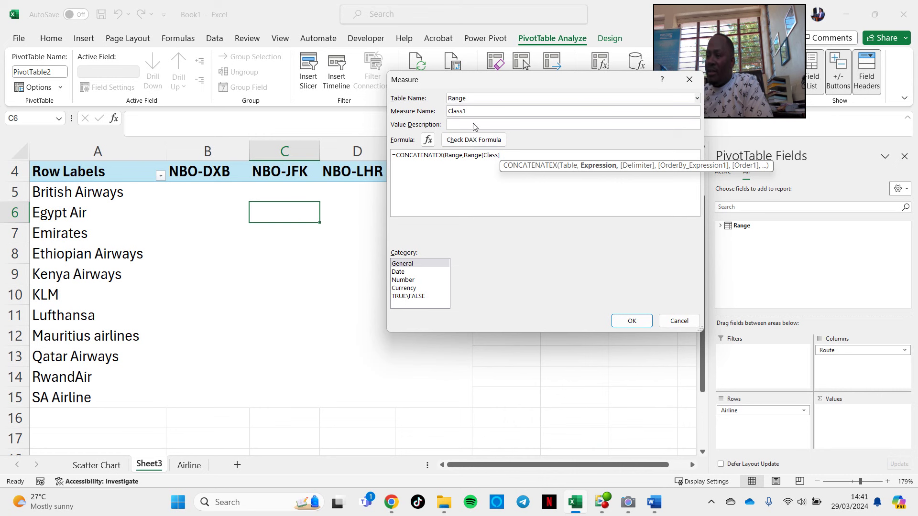
double_click(454, 155)
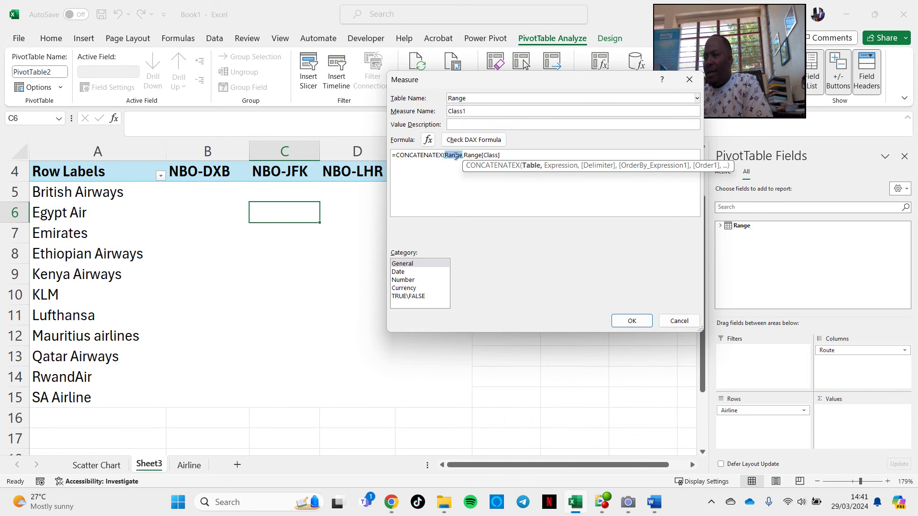
click(467, 155)
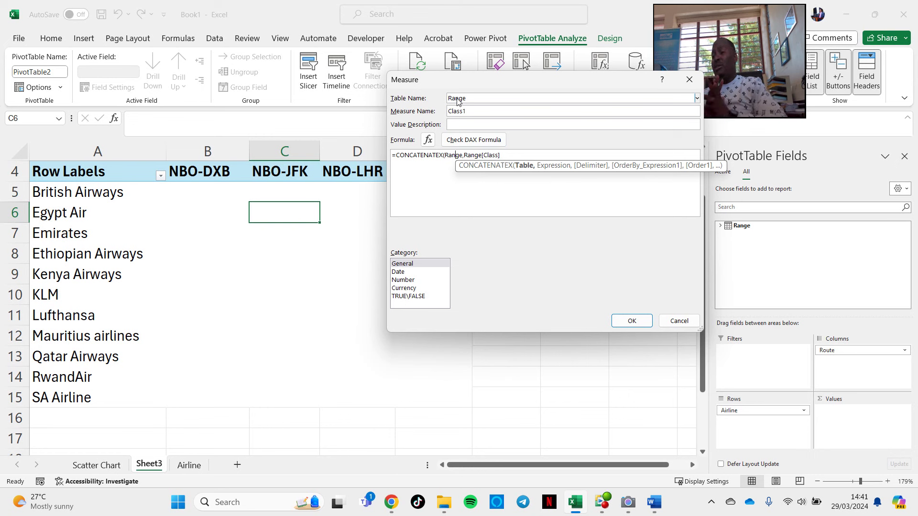
click(505, 156)
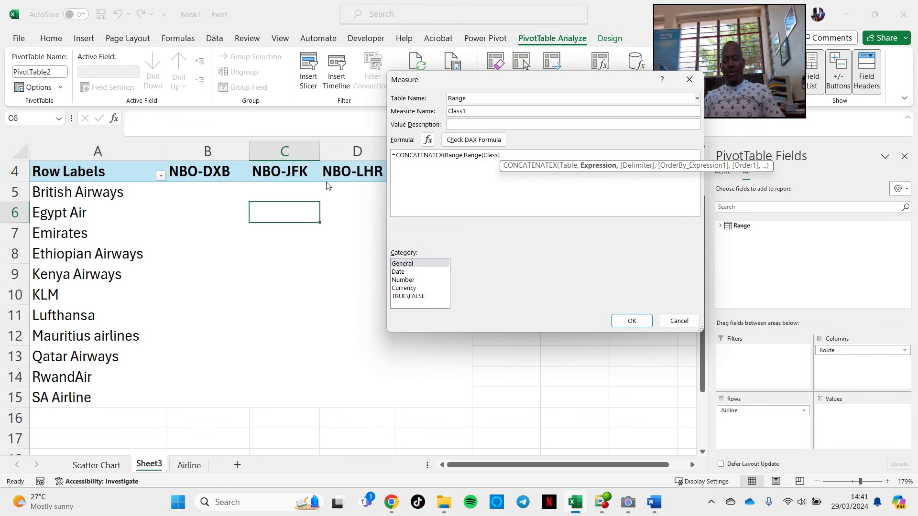
text(,)
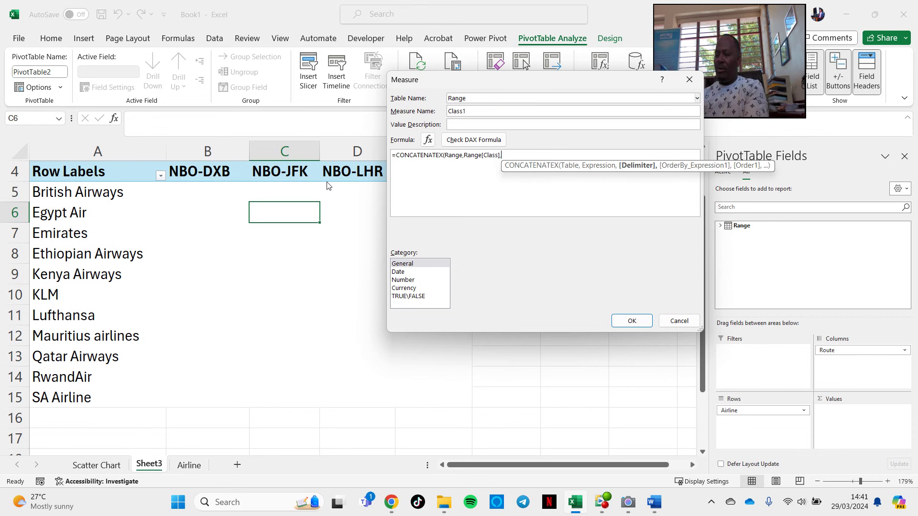
text(")
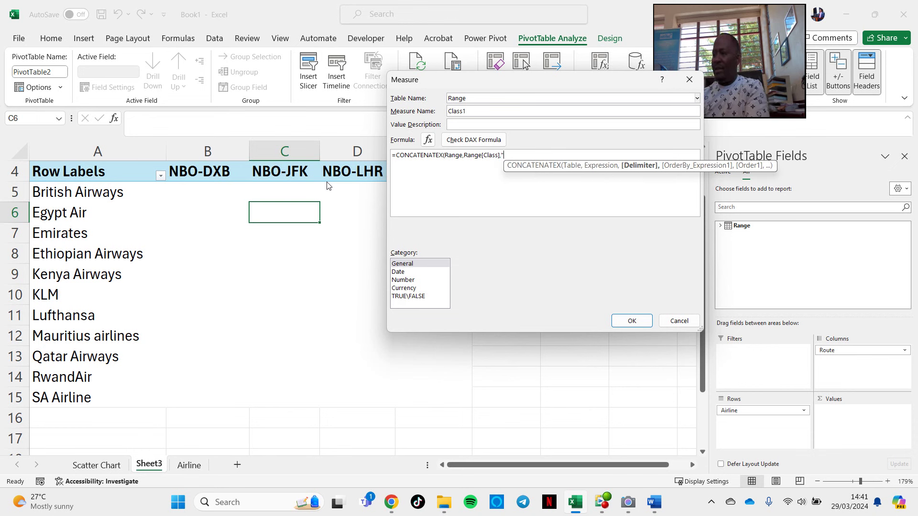
text(,")
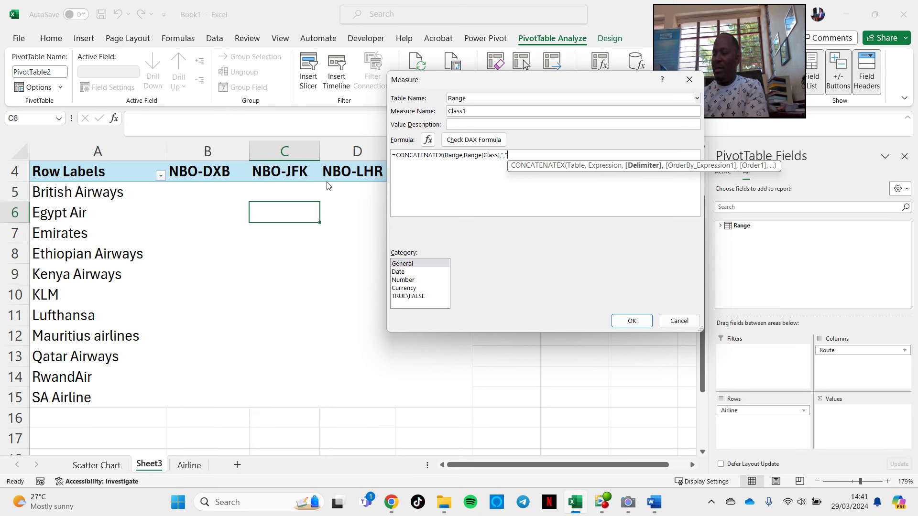
text())
text(])
click(480, 142)
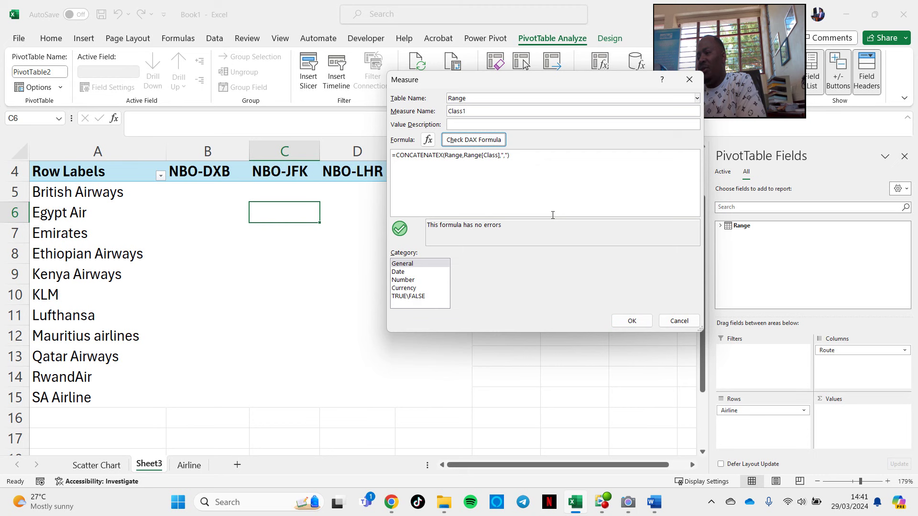
click(645, 323)
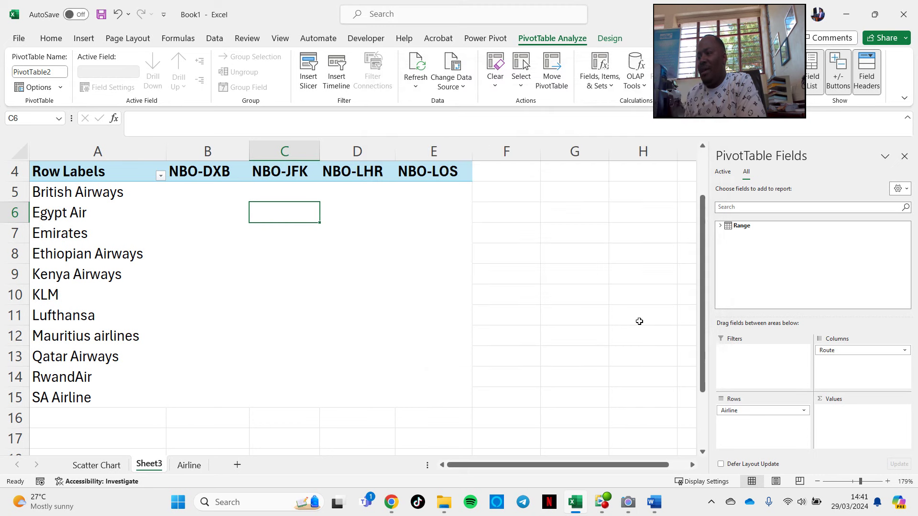
Step: Add the Class1 measure from the Range table to the PivotTable's values
click(722, 226)
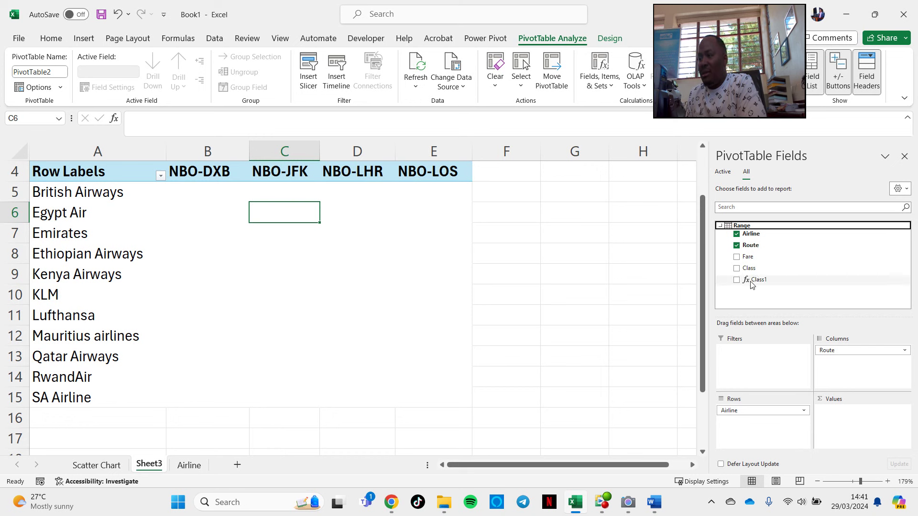
drag(740, 282, 864, 435)
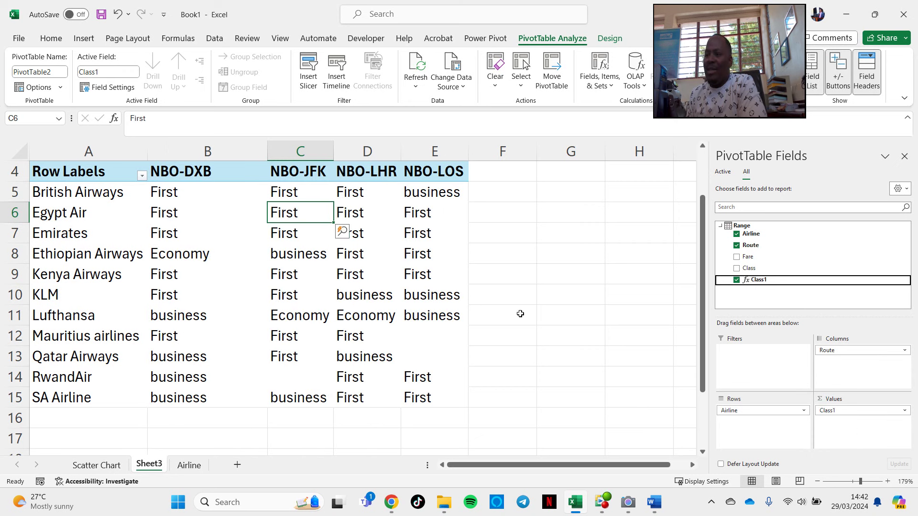
drag(830, 411, 764, 304)
drag(749, 268, 856, 429)
drag(501, 467, 501, 467)
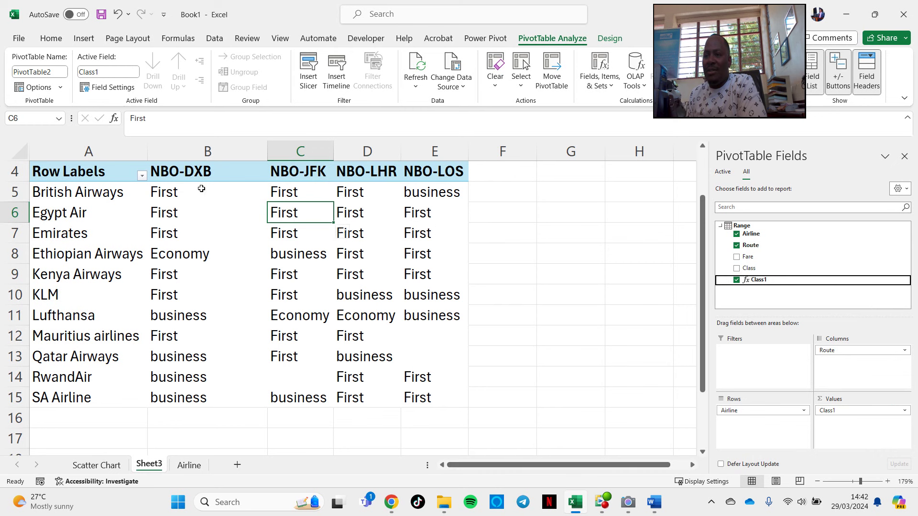
Step: Adjust the PivotTable sheet's column widths, narrowing column B and widening columns C, D and E
drag(267, 151, 242, 153)
click(309, 152)
drag(310, 151, 319, 151)
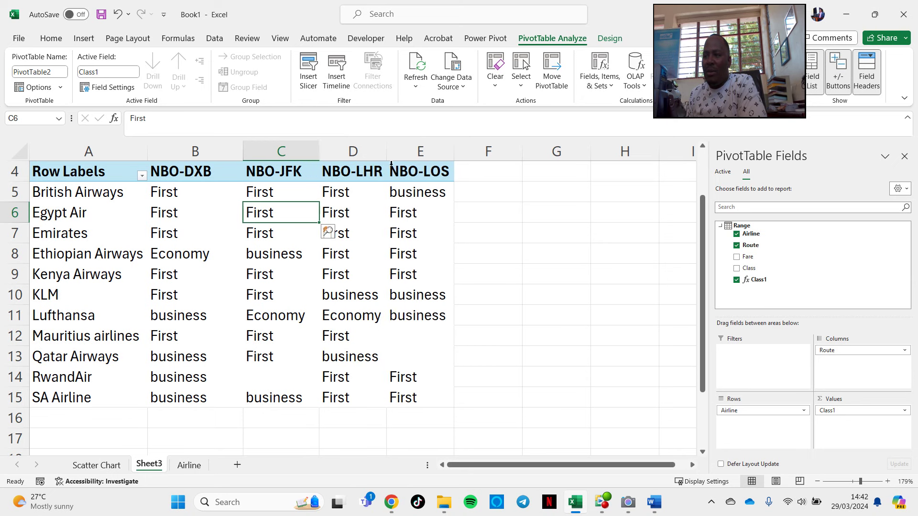
drag(386, 152, 499, 152)
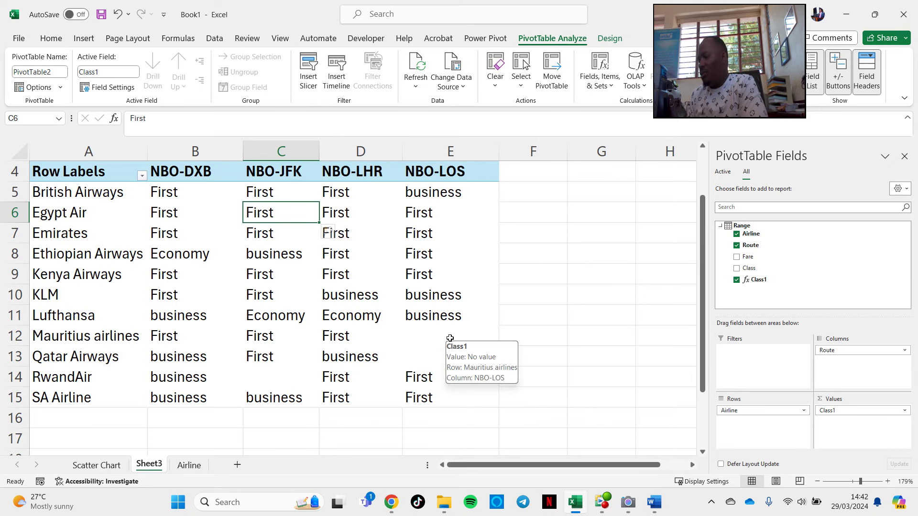
Step: Apply all borders to the PivotTable range A4:E15
drag(444, 398, 79, 177)
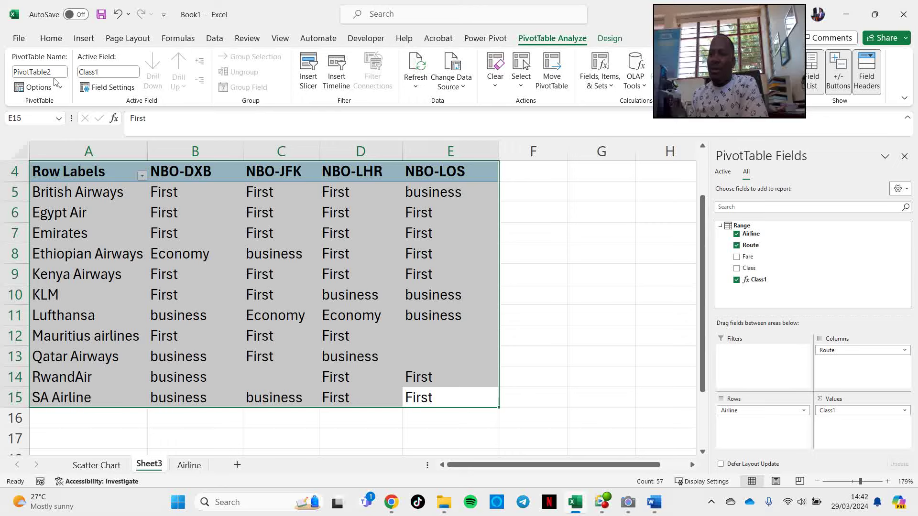
click(51, 39)
click(145, 81)
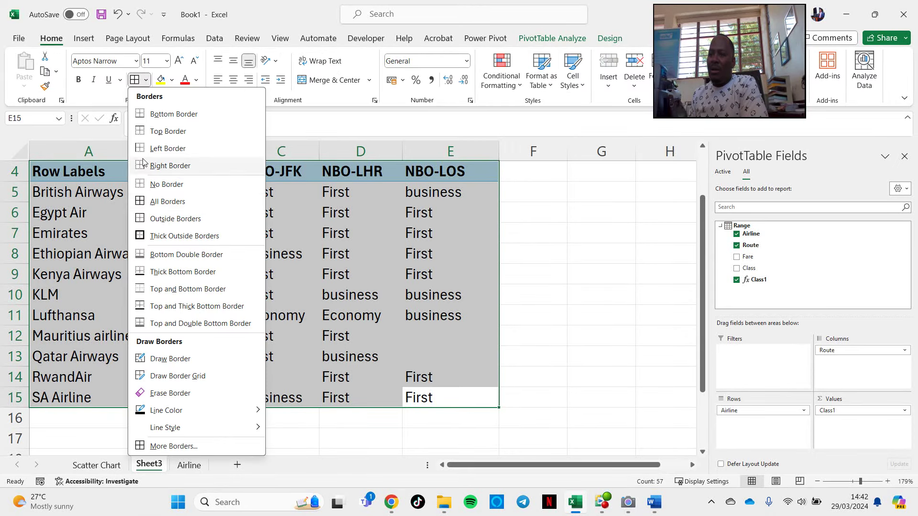
click(158, 200)
click(368, 310)
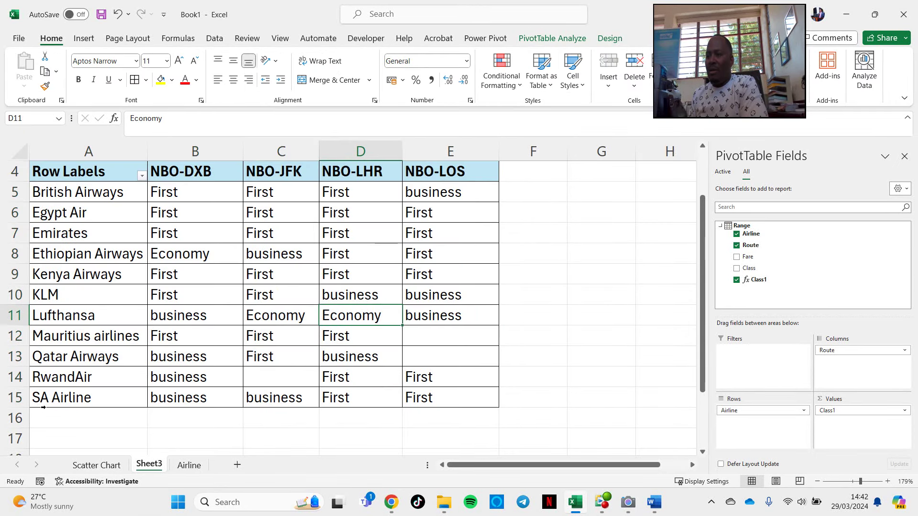
click(181, 277)
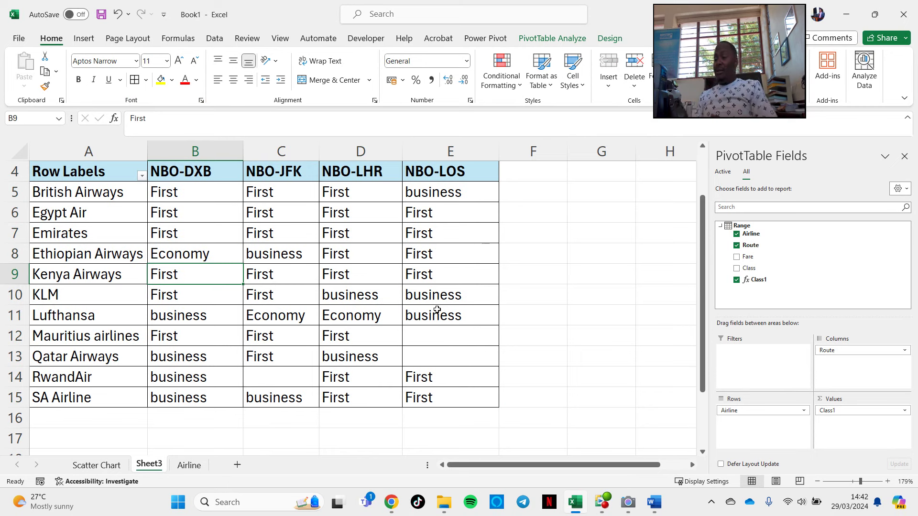
Step: On the Scatter Chart sheet, apply all borders to the Distance and Fare table A1:K2 and slightly widen column A
click(106, 469)
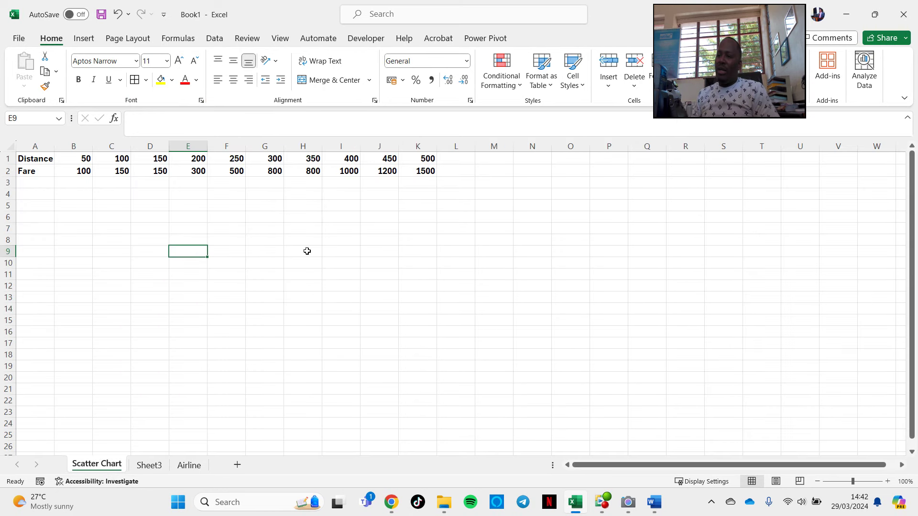
drag(435, 171, 30, 159)
click(135, 79)
click(341, 217)
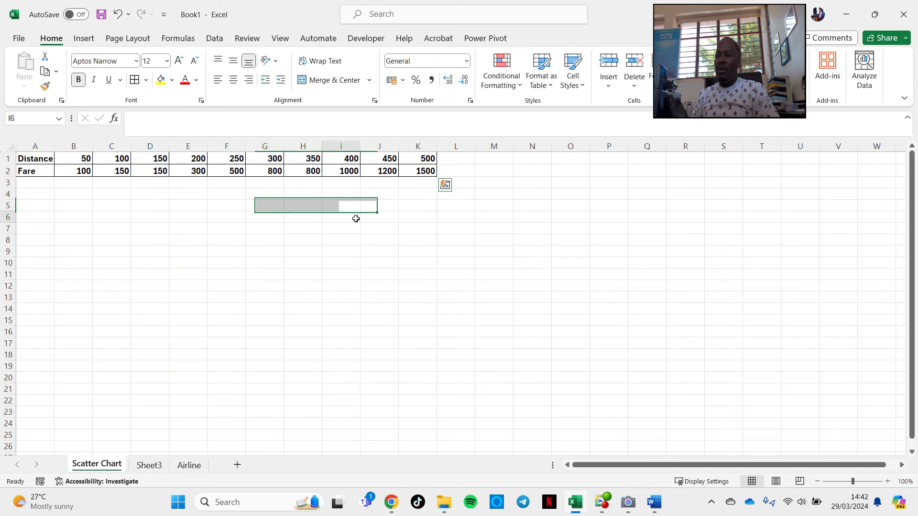
drag(52, 147, 61, 148)
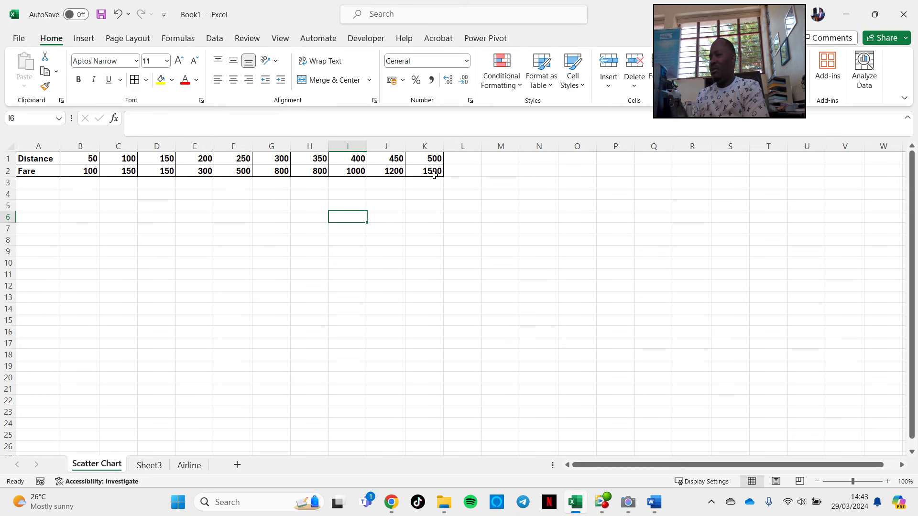
click(198, 224)
Step: Insert a markers-only scatter chart from the Distance and Fare data in A1:K2 and select its vertical axis
drag(439, 172, 32, 160)
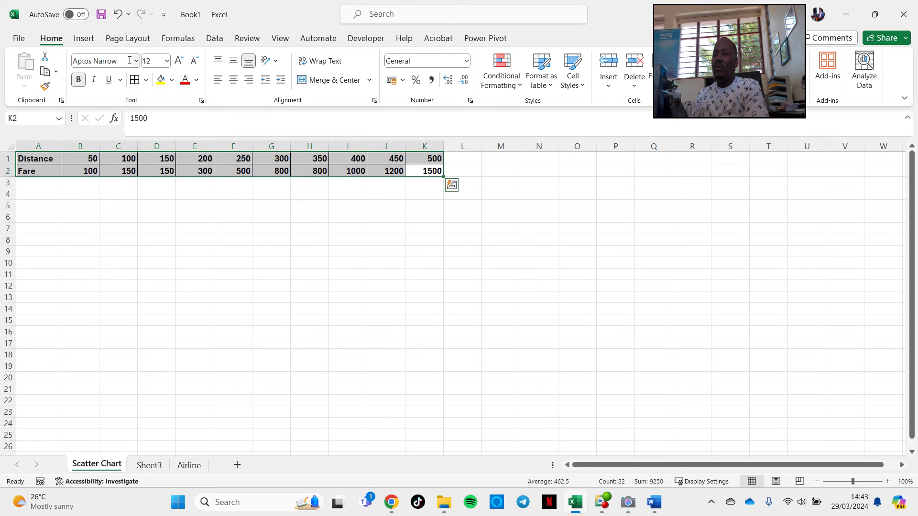
click(86, 39)
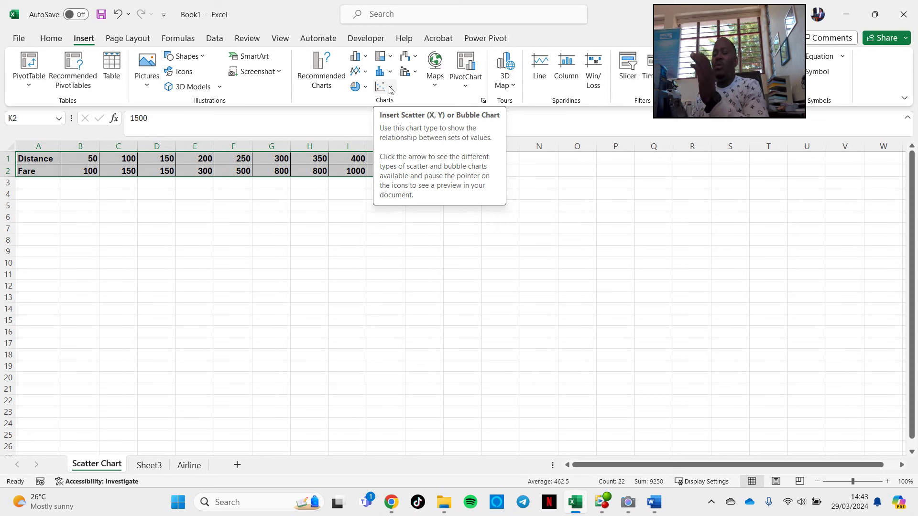
click(389, 89)
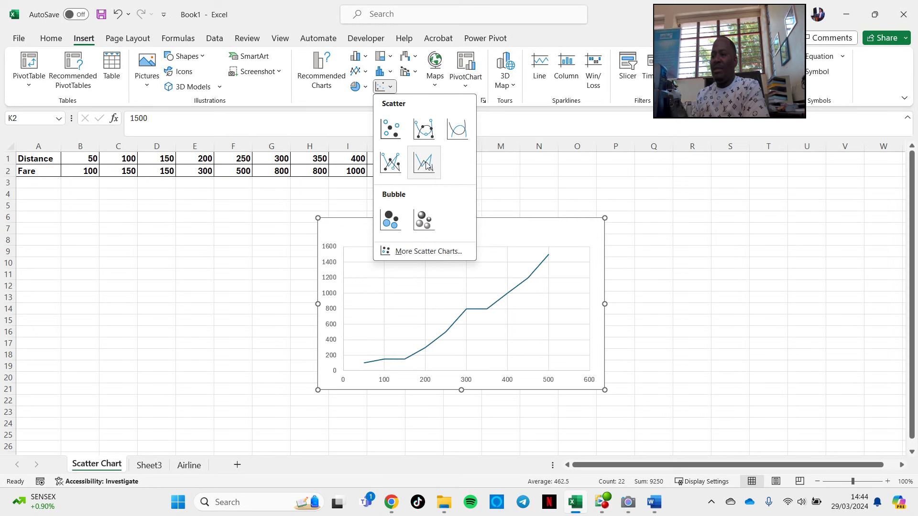
click(391, 129)
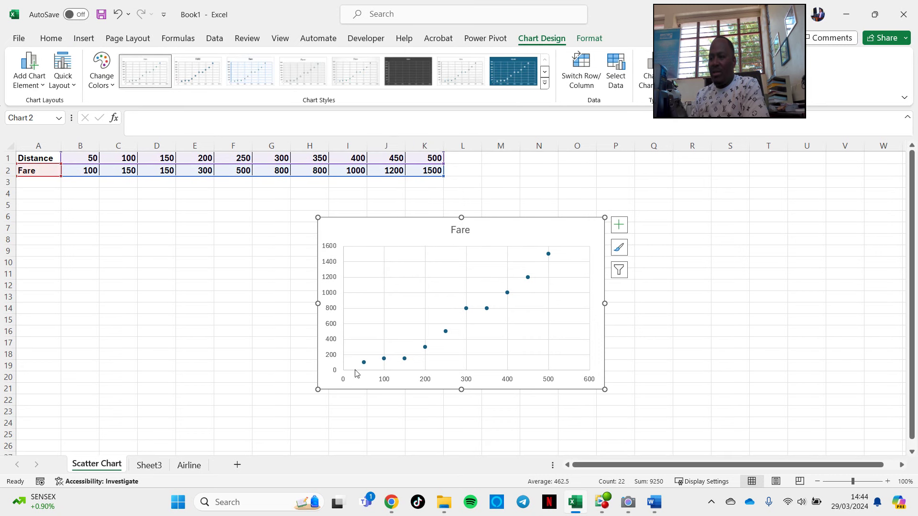
click(333, 266)
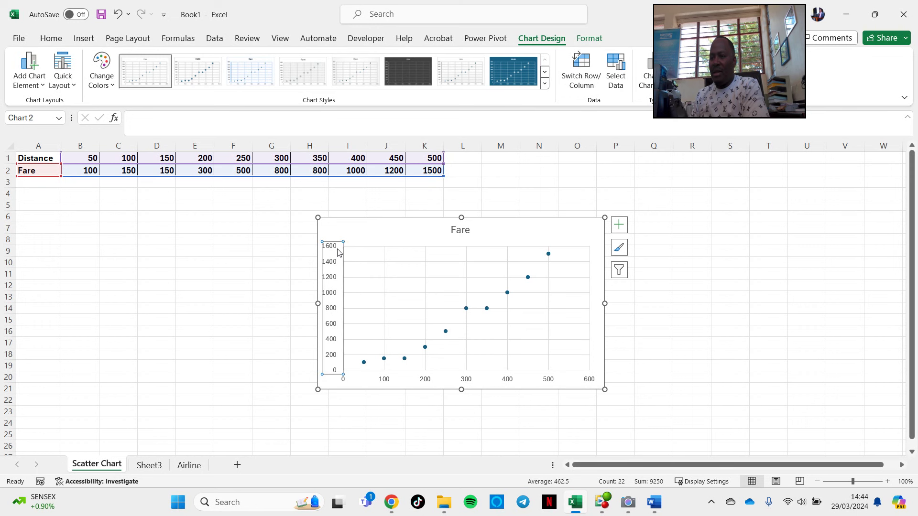
Step: Set the minimum bound of the scatter chart's horizontal Distance axis to 50
click(472, 383)
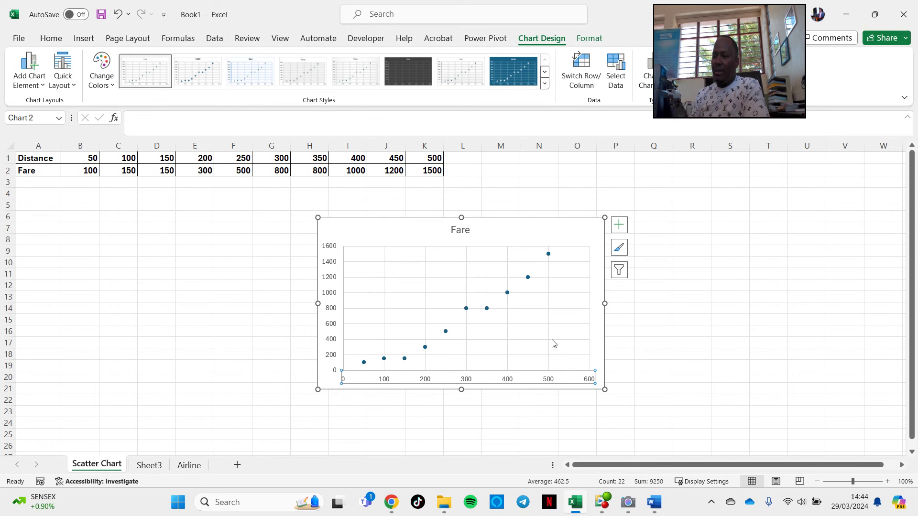
double_click(548, 299)
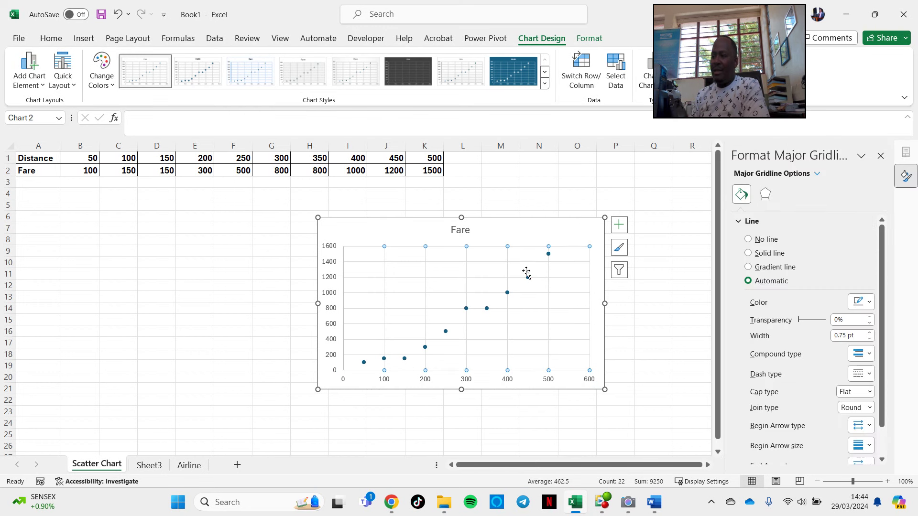
click(529, 316)
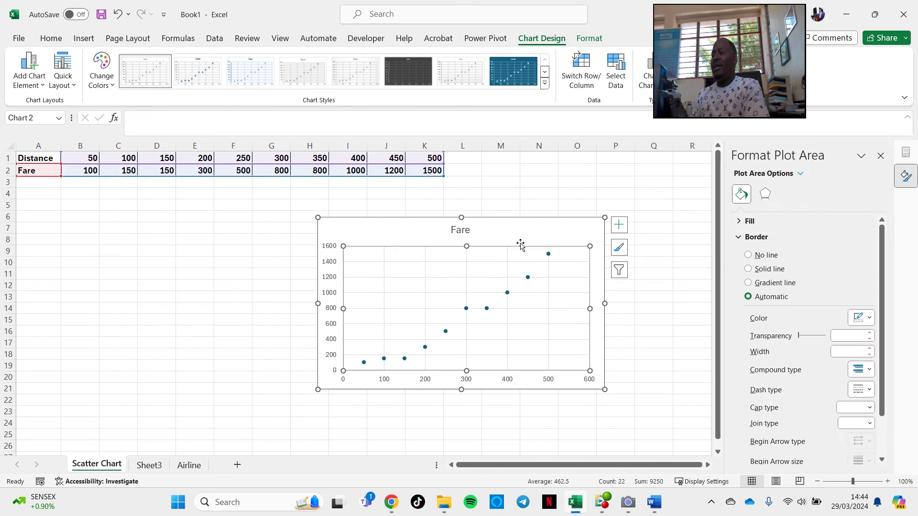
click(468, 381)
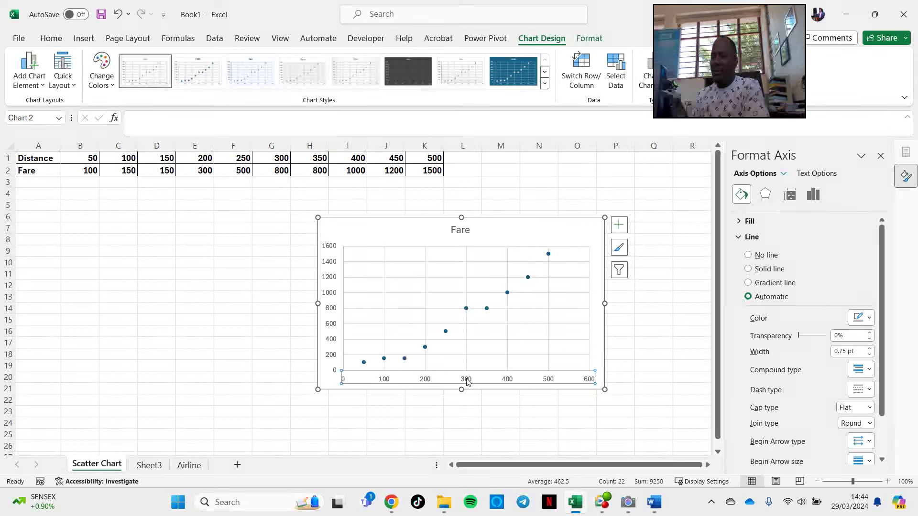
click(815, 197)
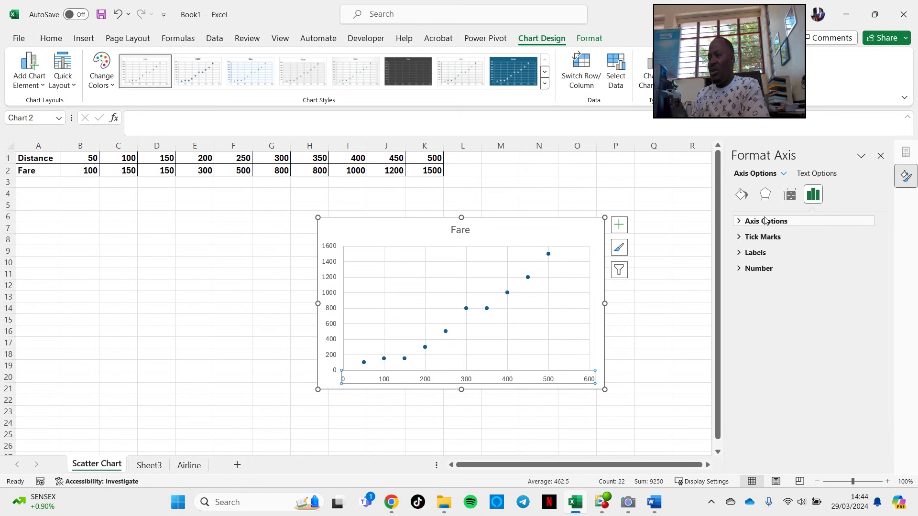
click(739, 222)
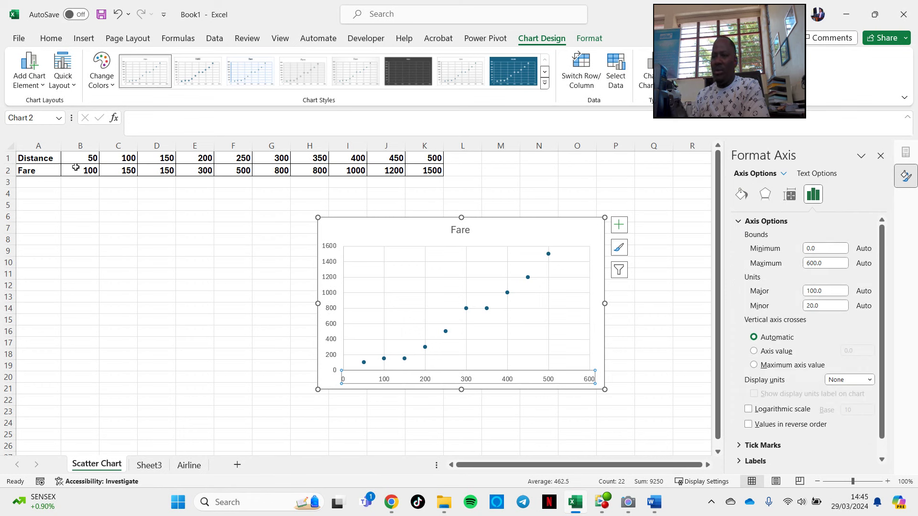
click(808, 249)
text(50)
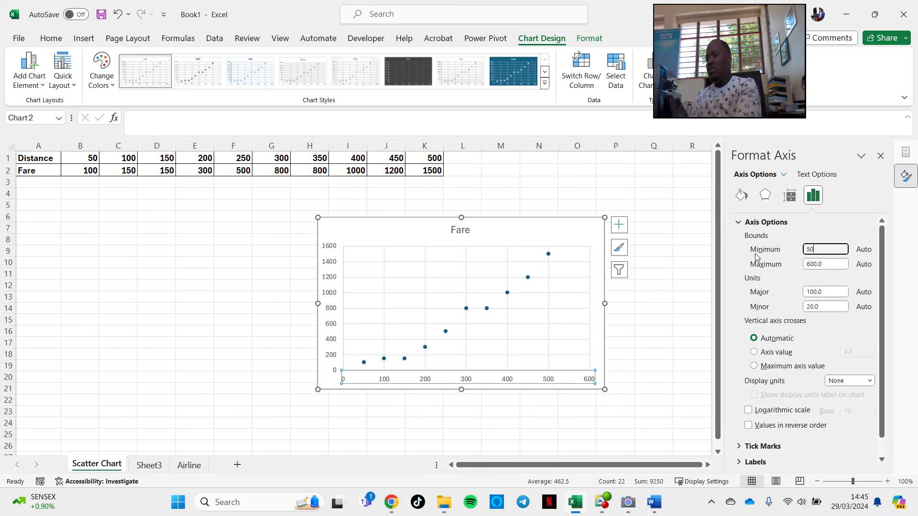
Step: Set the minimum bound of the scatter chart's vertical Fare axis to 100
click(333, 297)
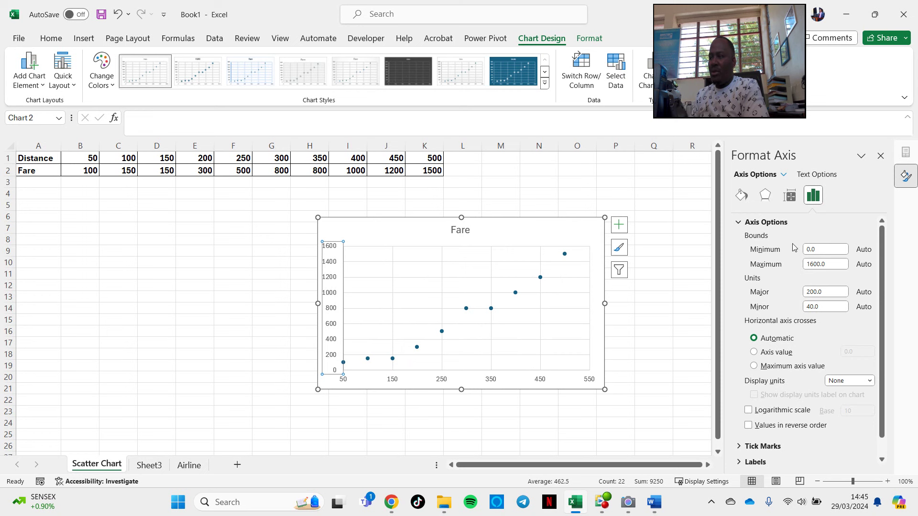
drag(808, 256, 781, 257)
text(1)
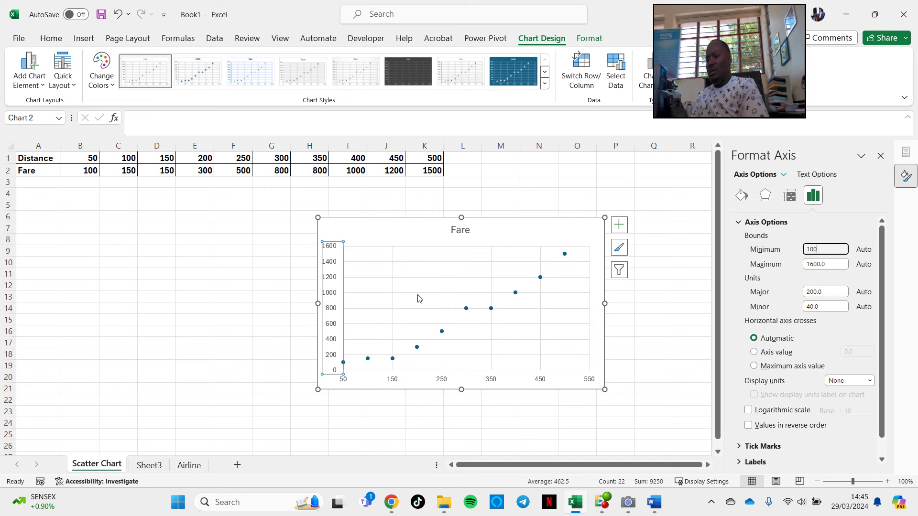
click(353, 337)
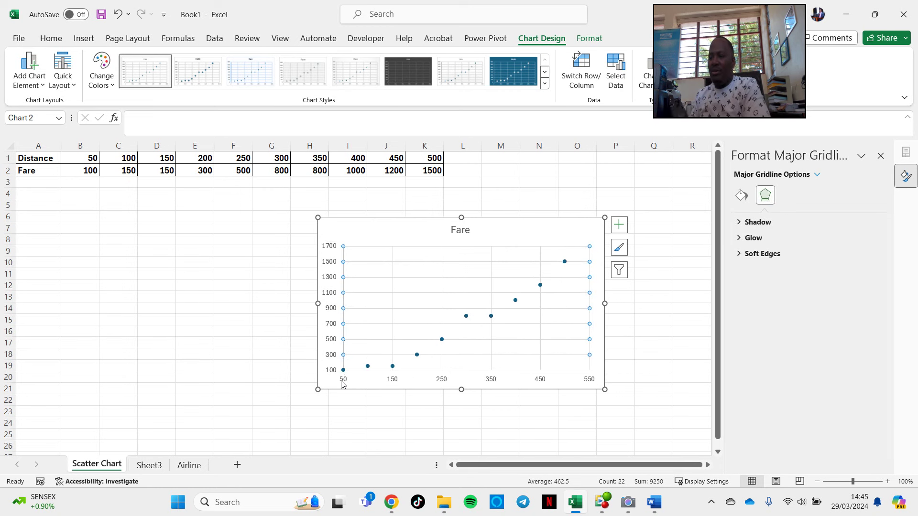
mouse_move(344, 373)
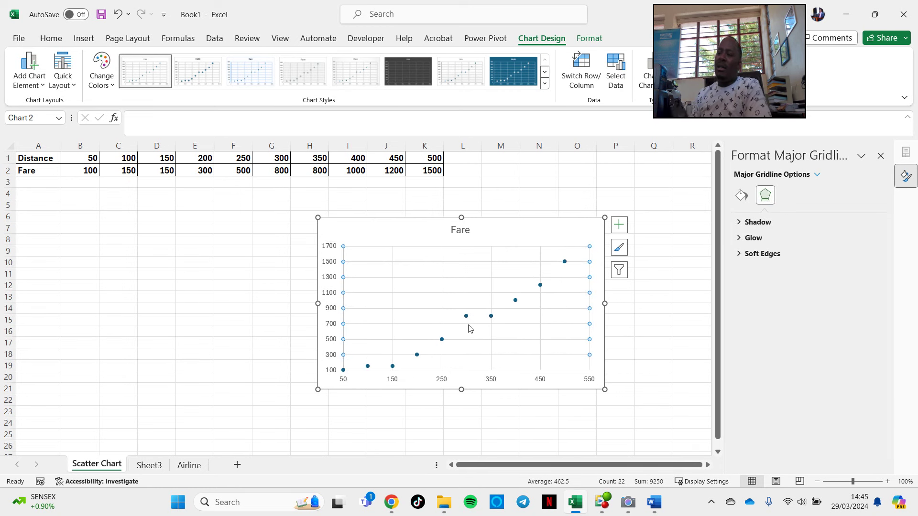
Step: Find the Trendline command through the program's search and add an Exponential trendline to the Fare scatter chart
click(492, 316)
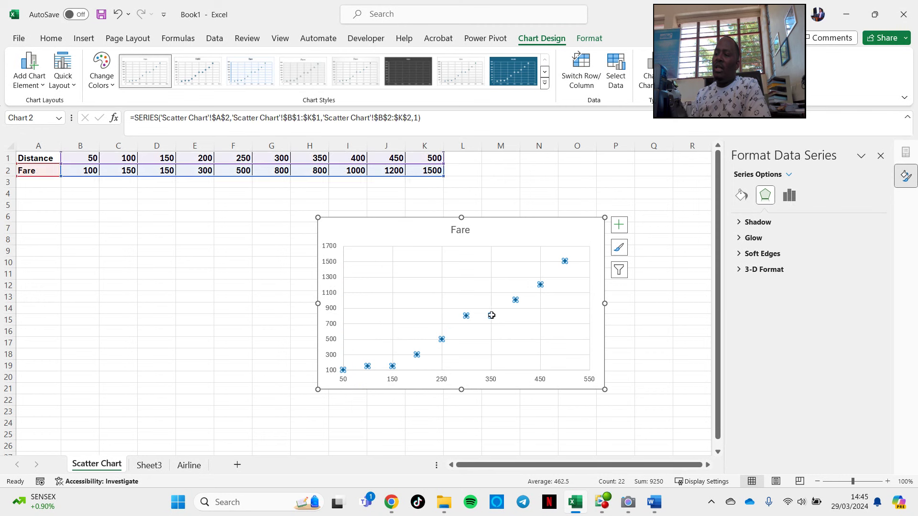
click(476, 302)
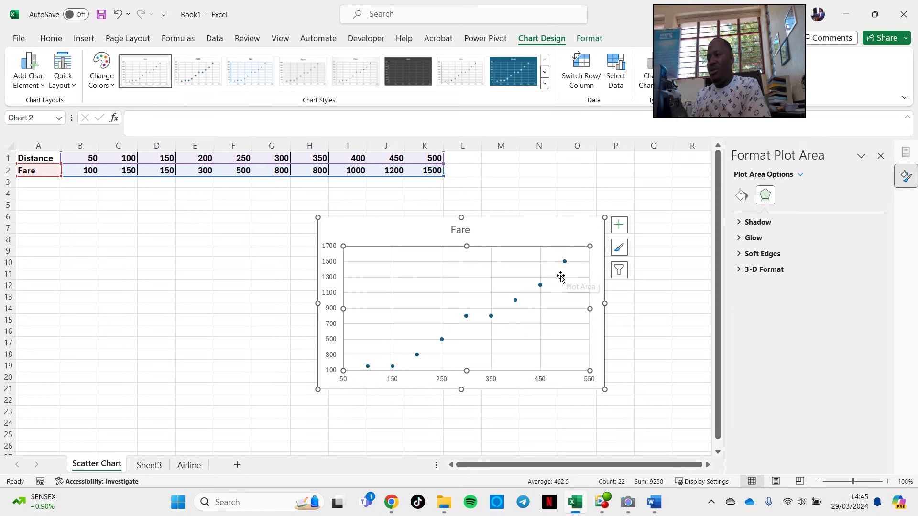
click(428, 14)
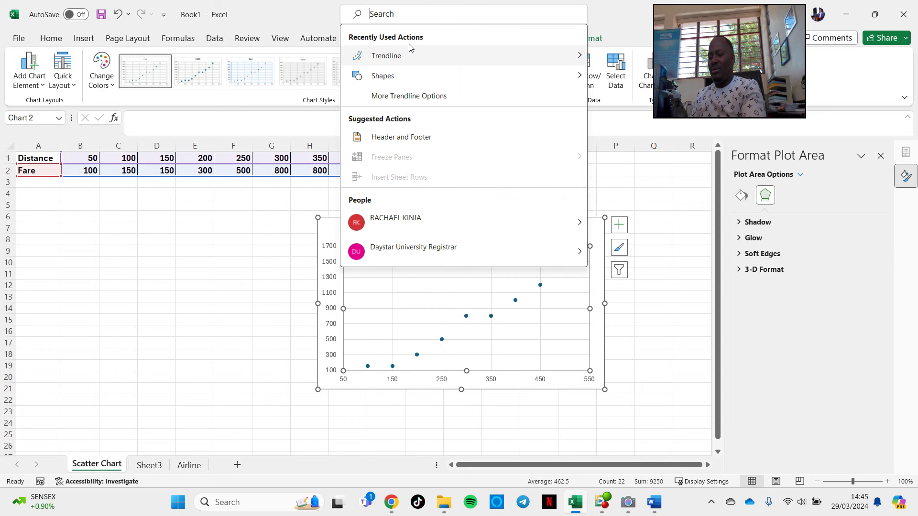
text(tr)
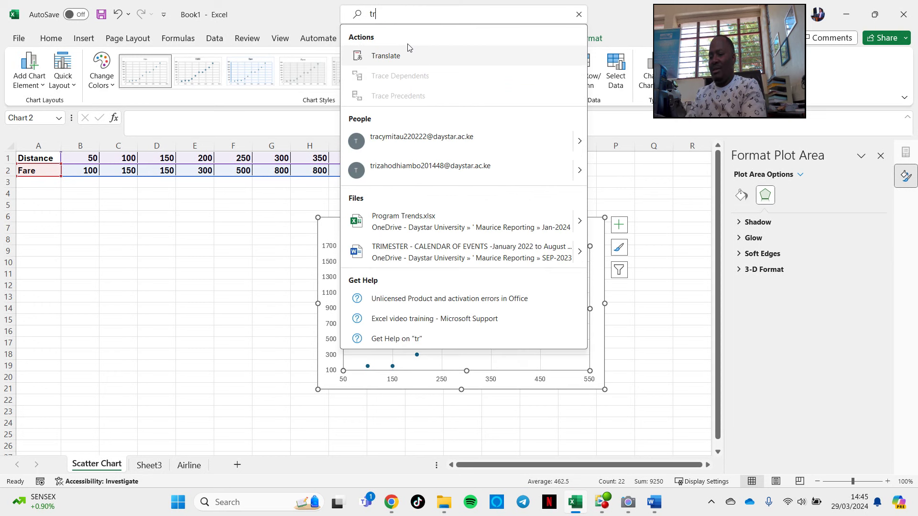
text(e)
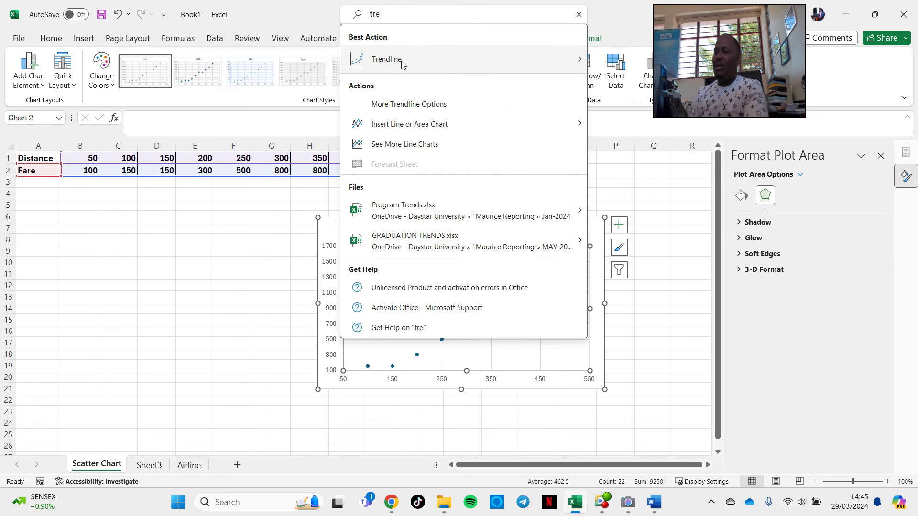
mouse_move(395, 67)
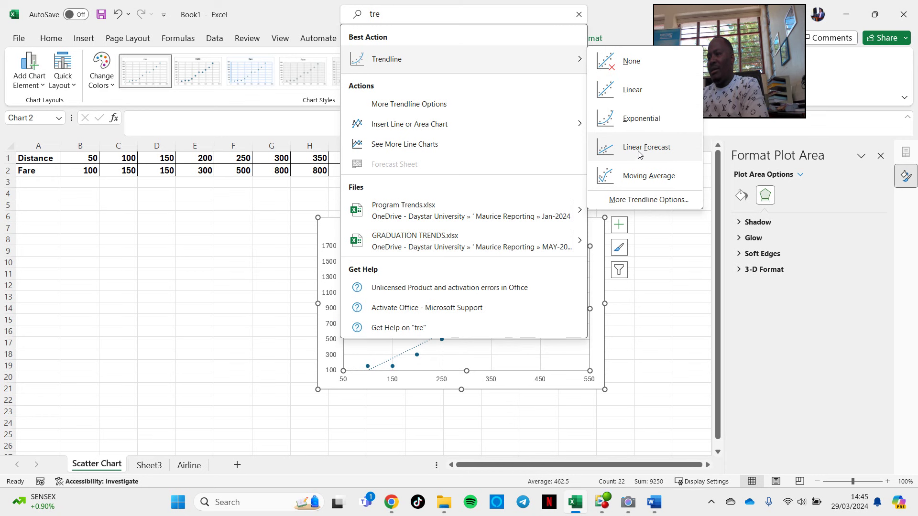
click(652, 123)
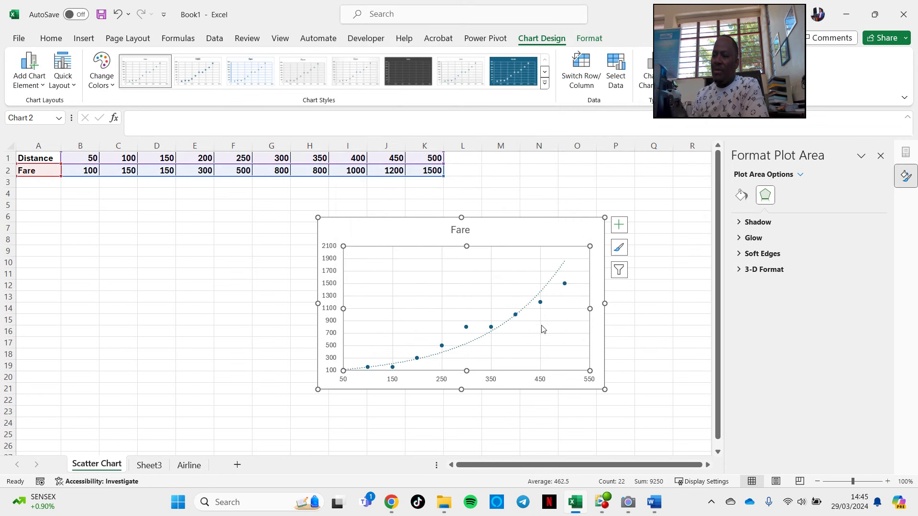
click(561, 269)
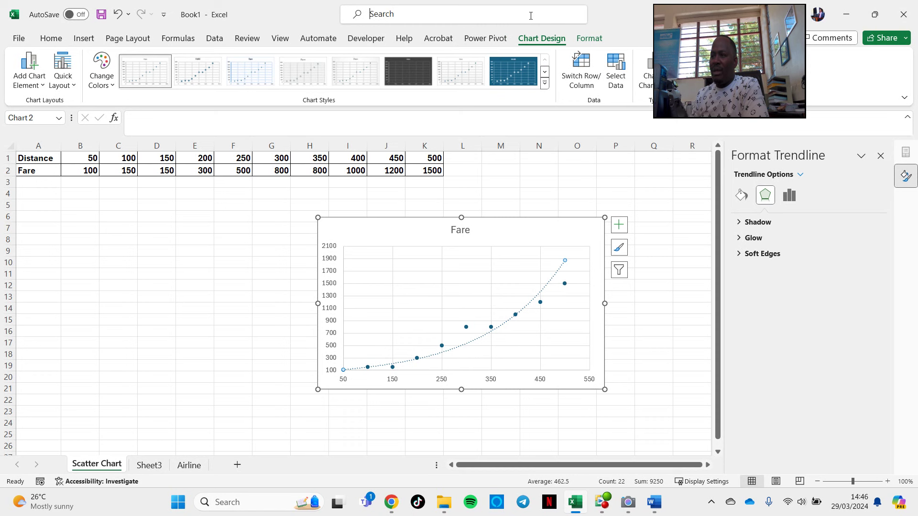
click(457, 229)
click(521, 285)
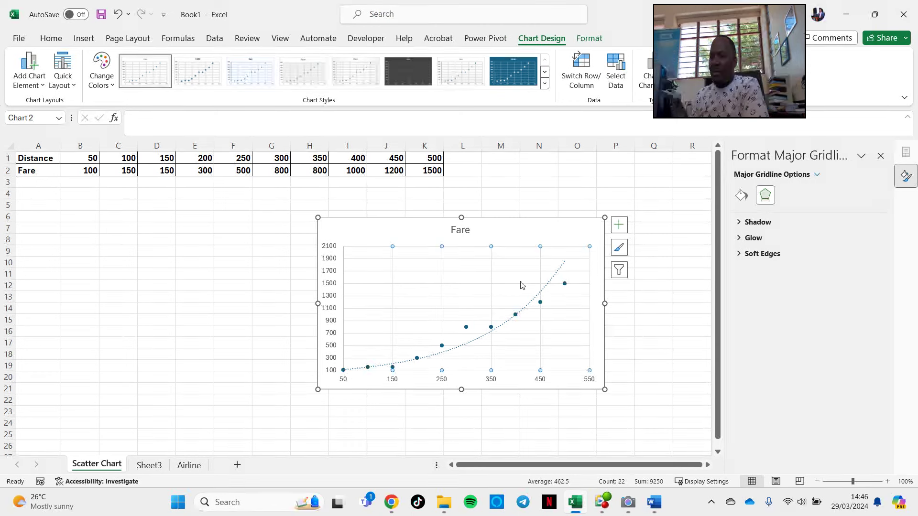
click(603, 354)
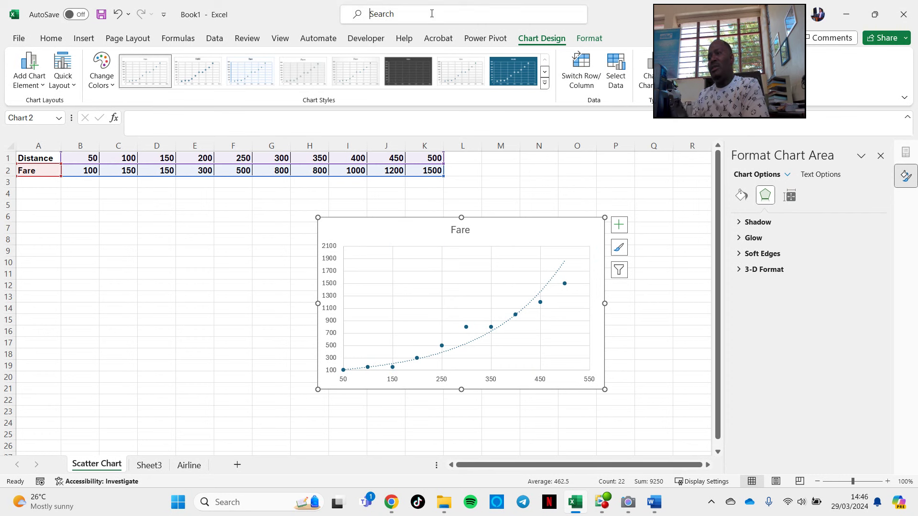
Step: Try the Linear, Logarithmic, Polynomial, Power and Moving Average types on the Fare trendline and set it back to Exponential
click(561, 270)
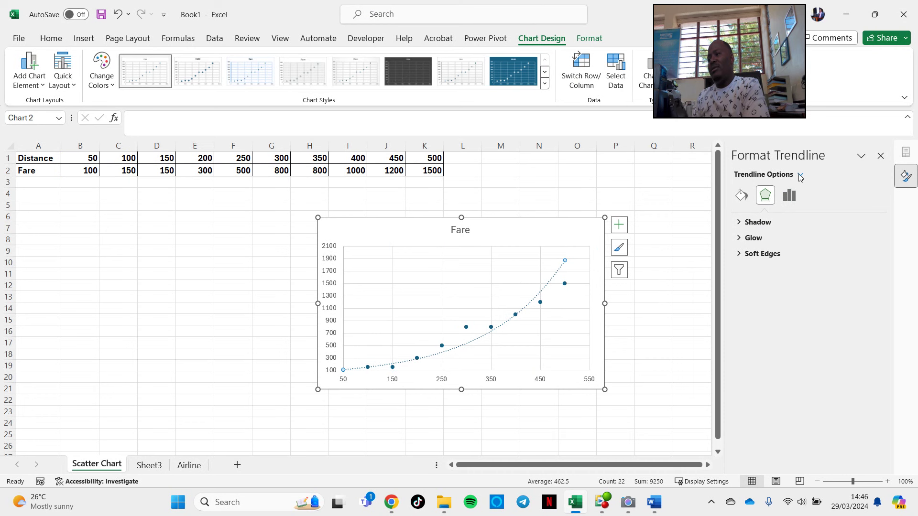
click(800, 175)
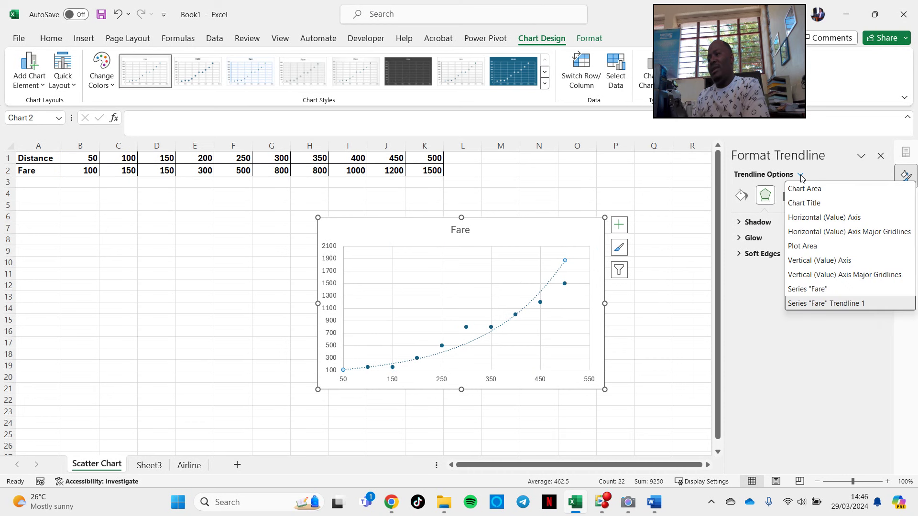
click(754, 288)
click(789, 196)
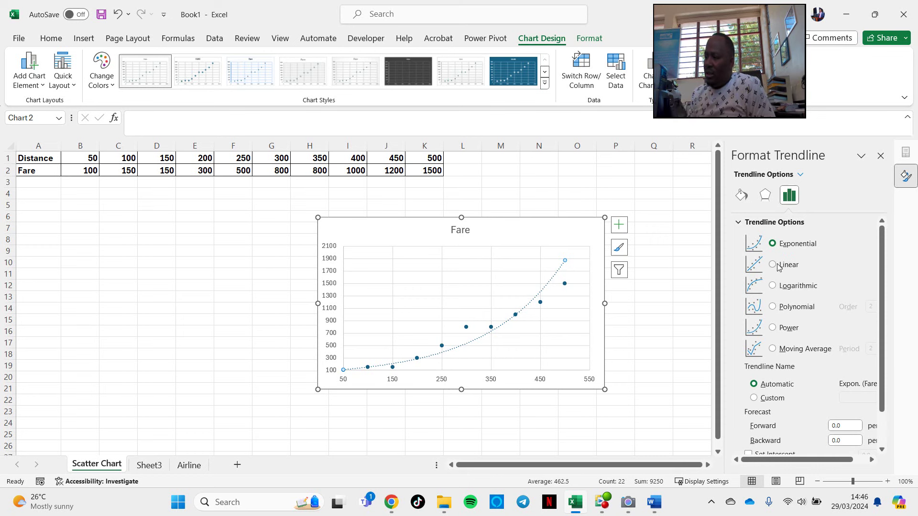
click(773, 266)
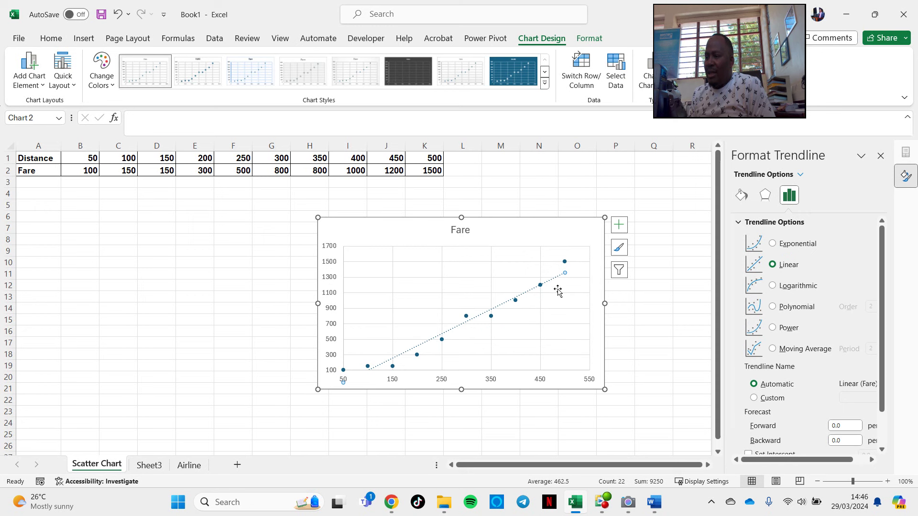
click(774, 286)
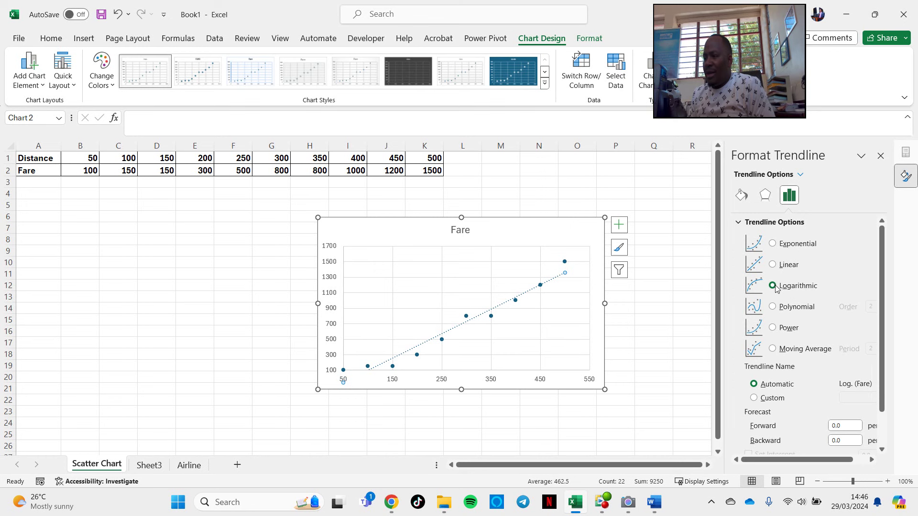
click(774, 308)
click(774, 330)
click(775, 351)
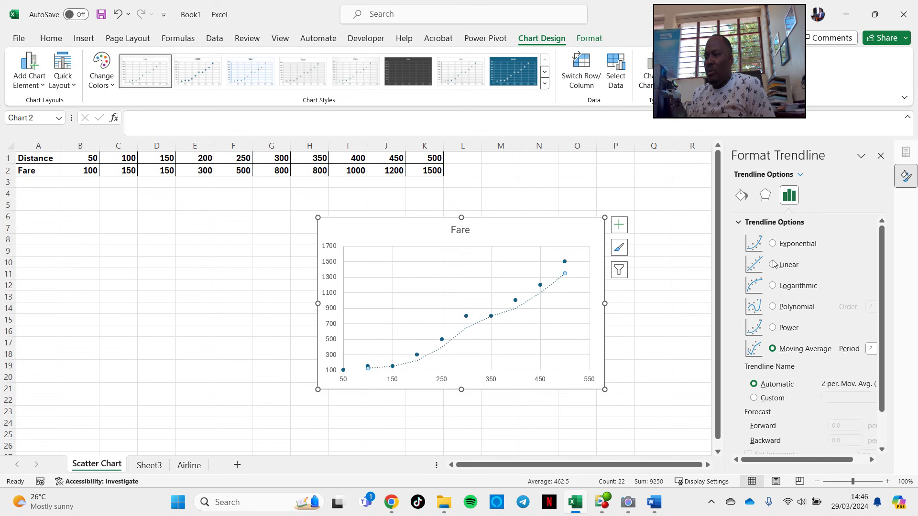
click(773, 244)
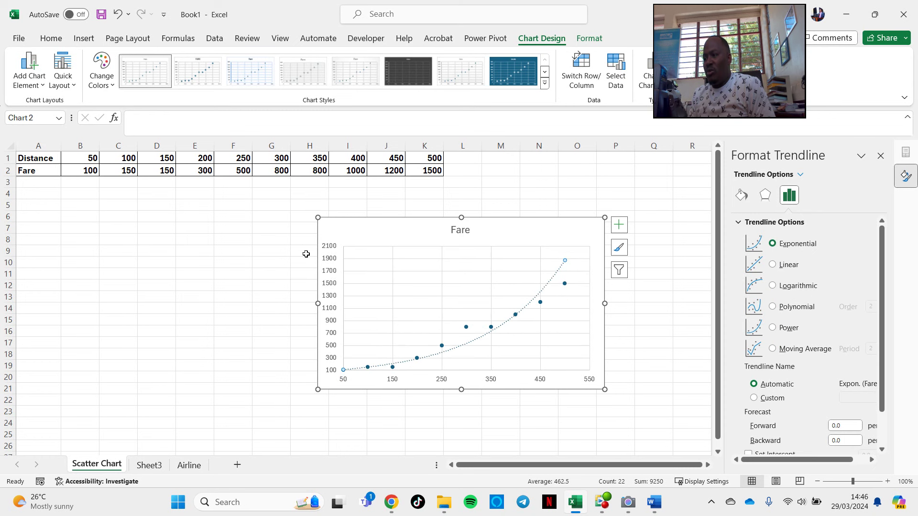